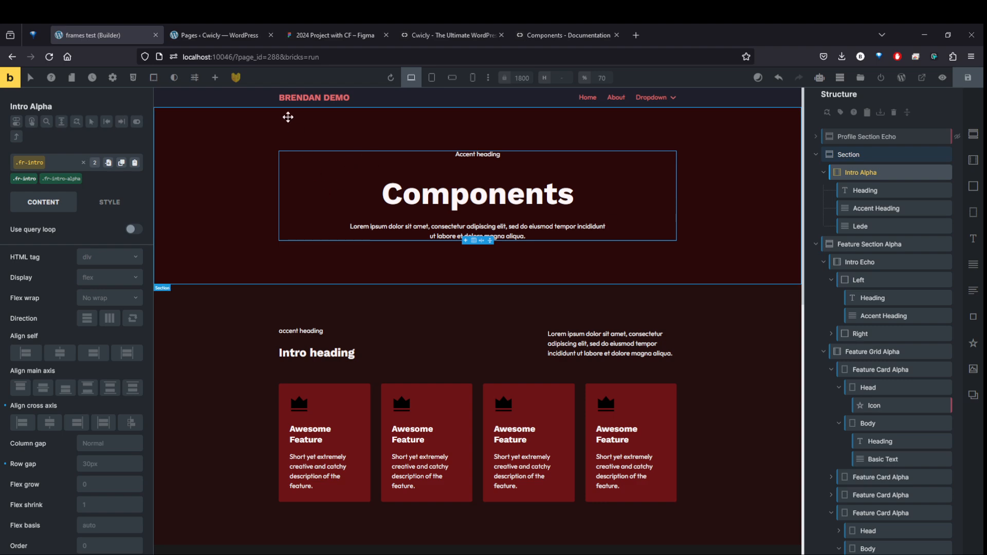
Switch to the Cwicly documentation and view the Components page from its beginning.
{"action": "left_click", "coordinate": [217, 36]}
{"action": "left_click", "coordinate": [514, 35]}
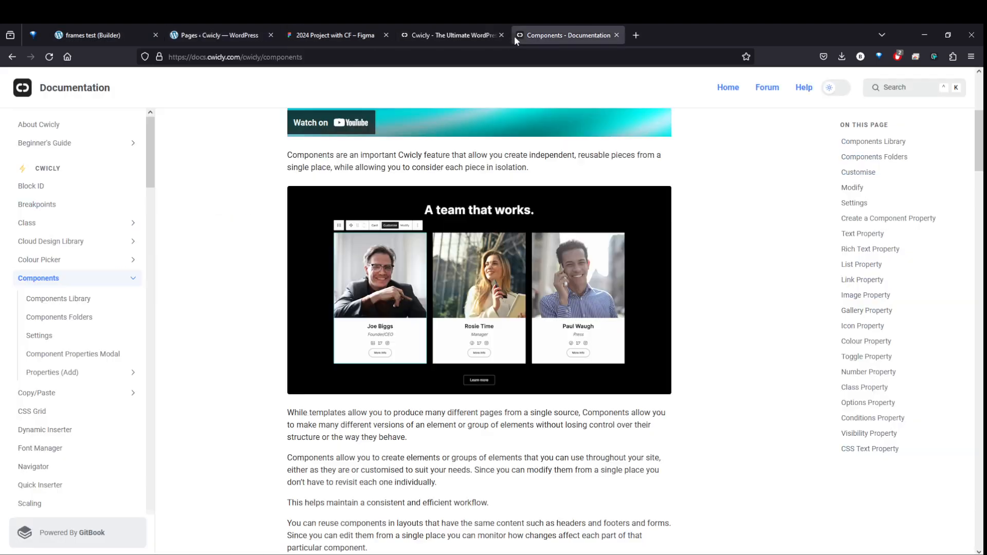
{"action": "scroll", "coordinate": [583, 145], "scroll_direction": "up", "scroll_amount": 5}
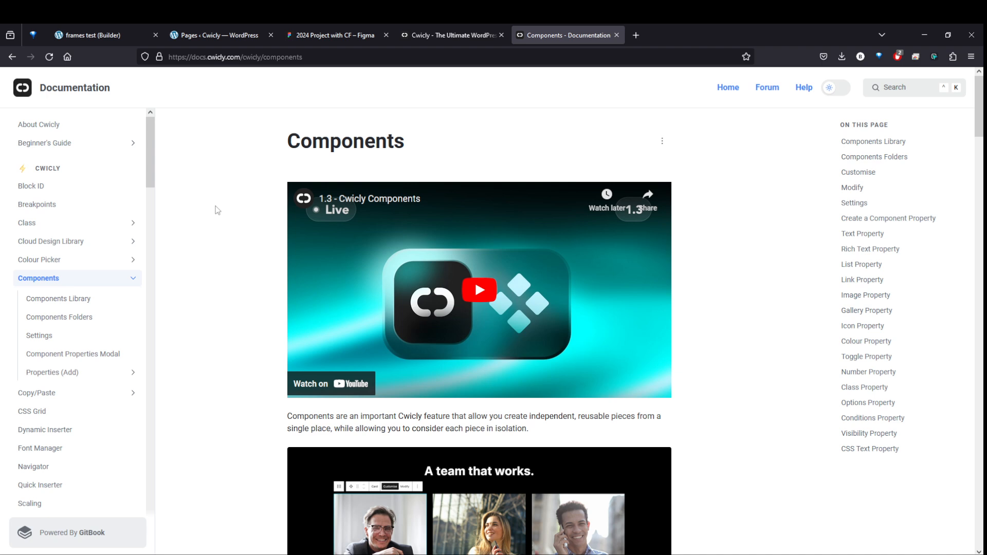
Switch to the frames test page in Bricks and examine the structure of its Feature Section Alpha, intro, grid, card and top section.
{"action": "left_click", "coordinate": [99, 38]}
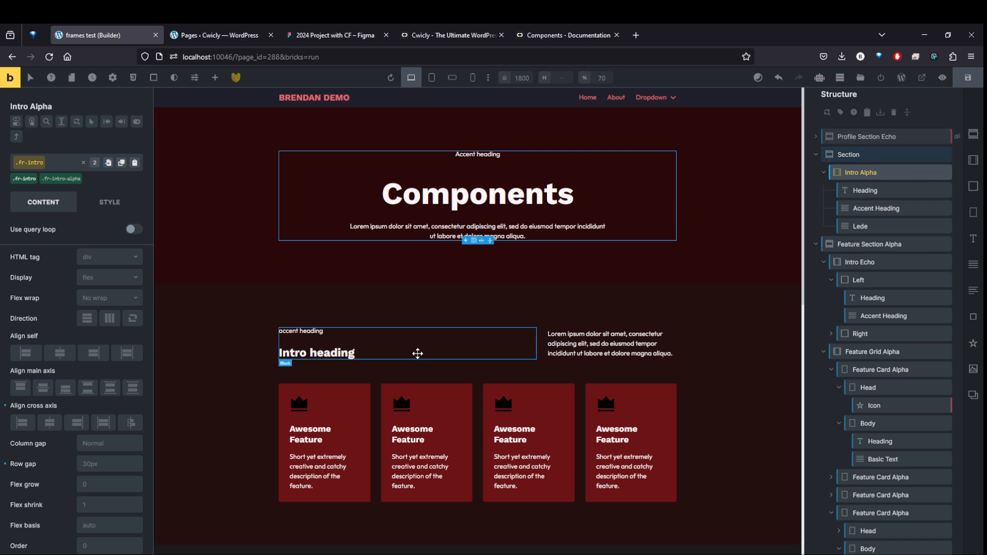
{"action": "left_click", "coordinate": [416, 352]}
{"action": "left_click", "coordinate": [873, 244]}
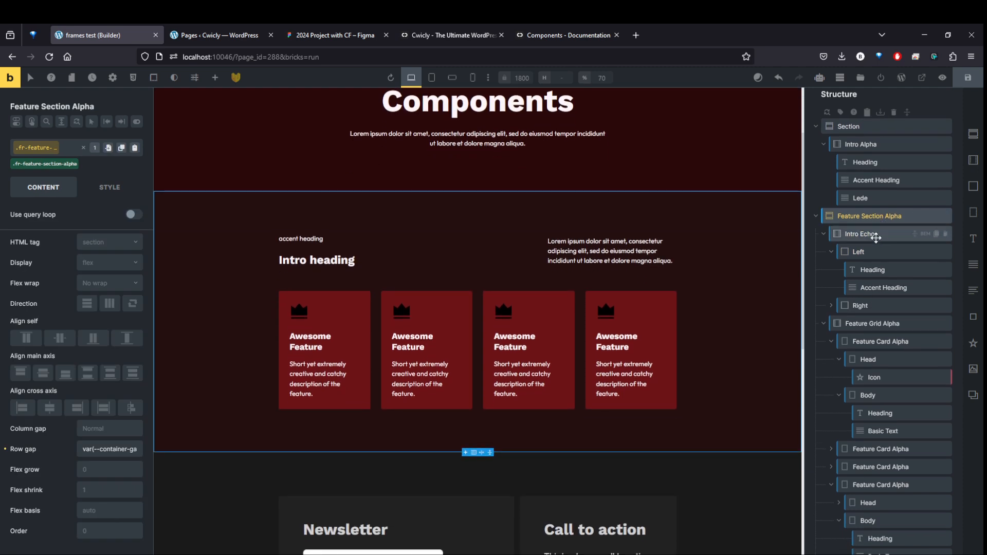
{"action": "left_click", "coordinate": [875, 237]}
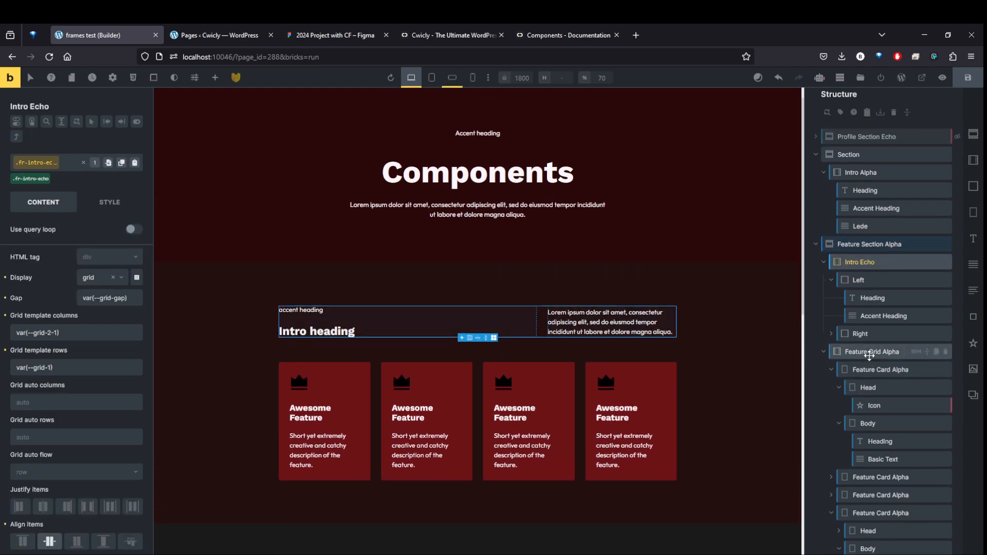
{"action": "left_click", "coordinate": [869, 353]}
{"action": "left_click", "coordinate": [896, 369]}
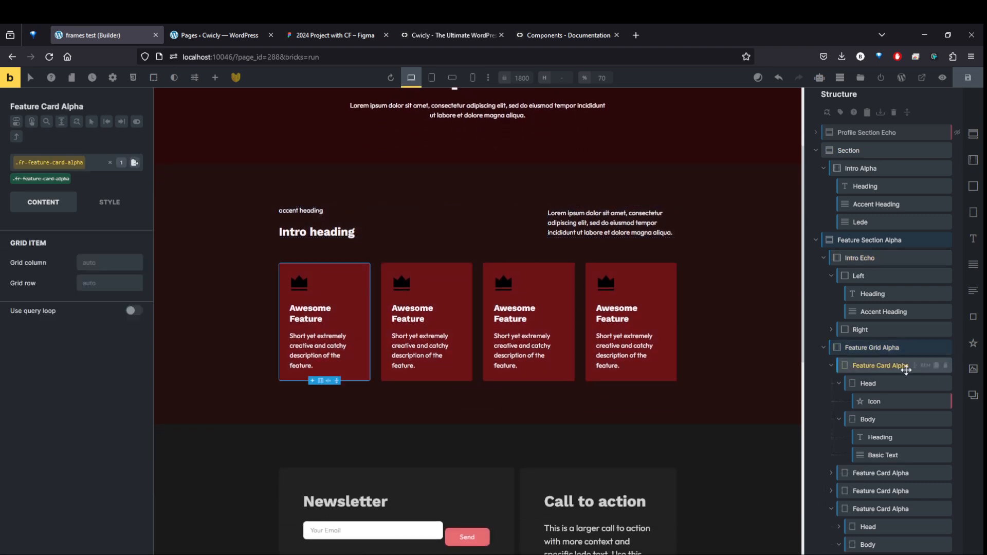
{"action": "scroll", "coordinate": [449, 359], "scroll_direction": "up", "scroll_amount": 3}
{"action": "left_click", "coordinate": [591, 288]}
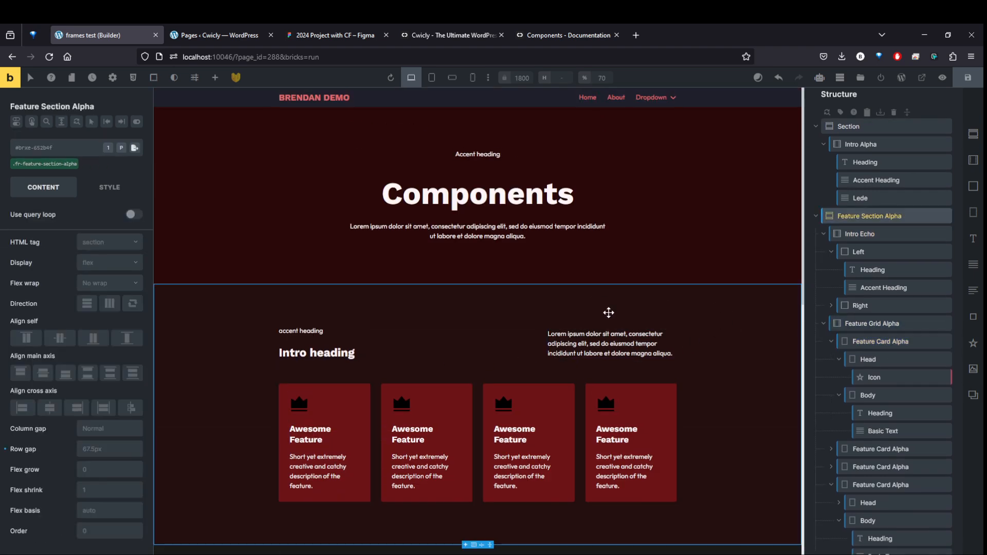
{"action": "left_click", "coordinate": [701, 200]}
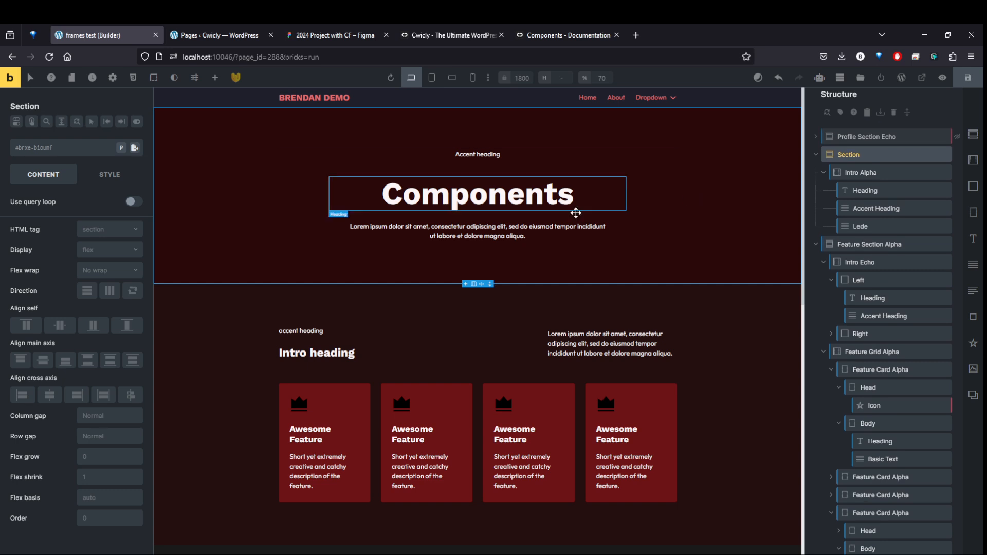
Switch to the WordPress pages list and open the Components page for editing.
{"action": "left_click", "coordinate": [211, 35]}
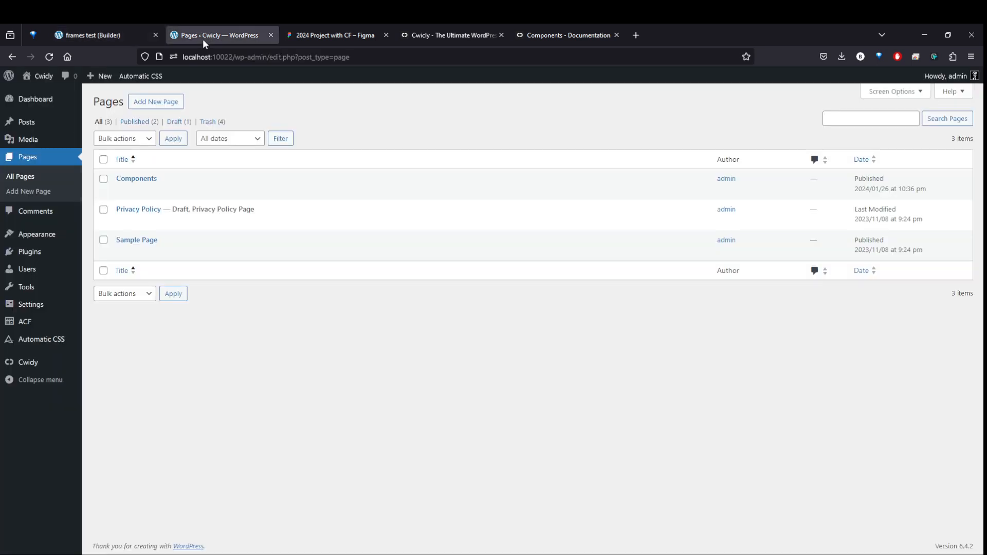
{"action": "left_click", "coordinate": [122, 194]}
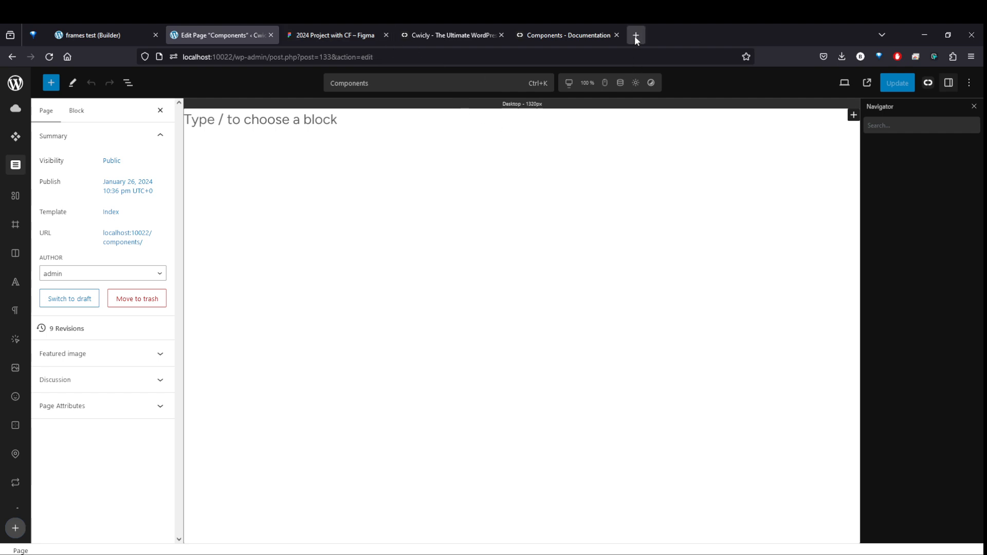
Reopen the closed Setting Up ACSS With Cwicly documentation page and review its setup steps.
{"action": "key", "text": "ctrl+shift+t"}
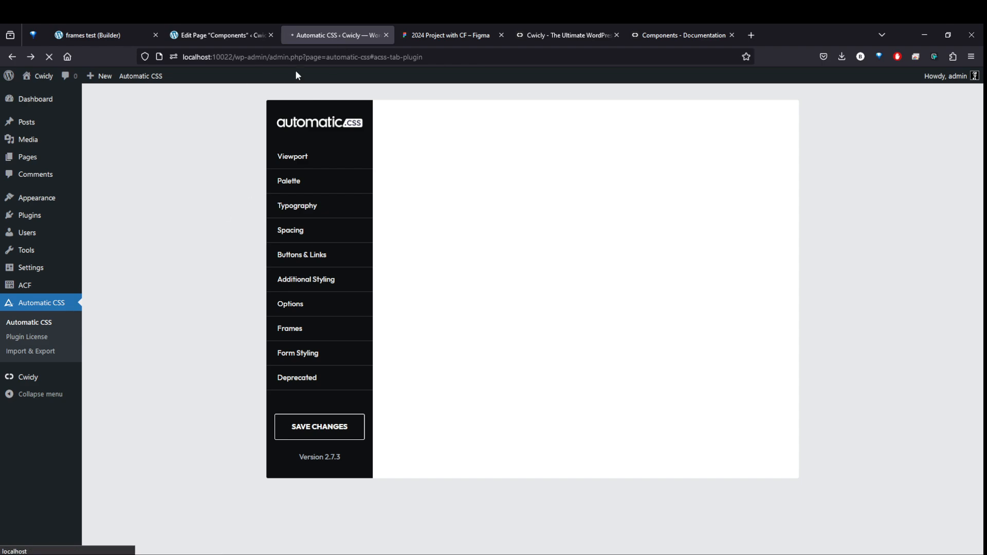
{"action": "key", "text": "ctrl+shift+t"}
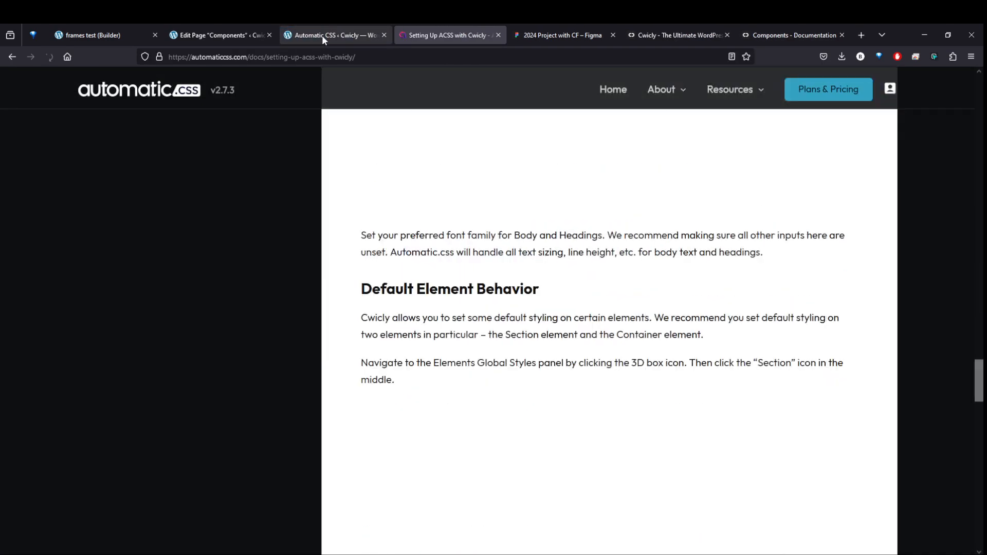
{"action": "middle_click", "coordinate": [323, 37]}
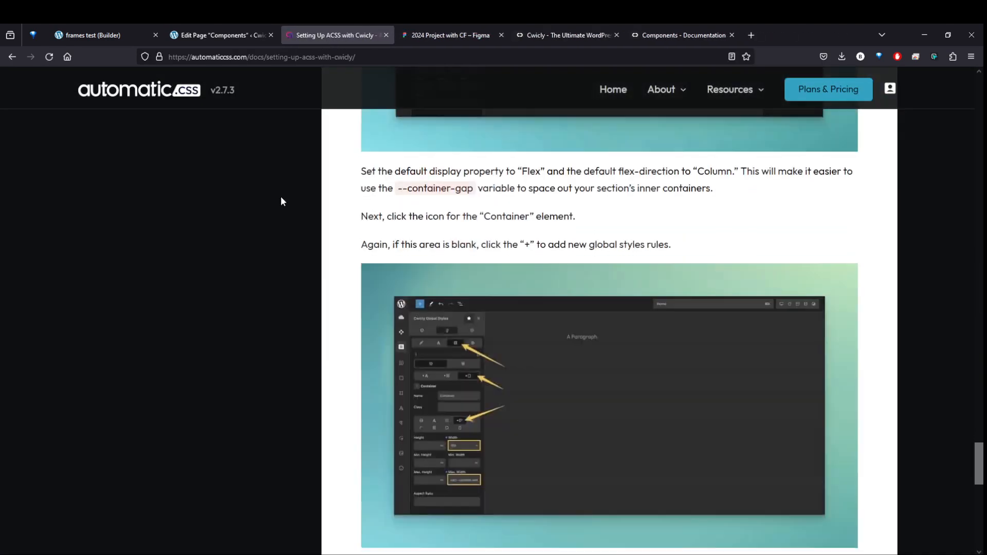
{"action": "scroll", "coordinate": [272, 263], "scroll_direction": "up", "scroll_amount": 20}
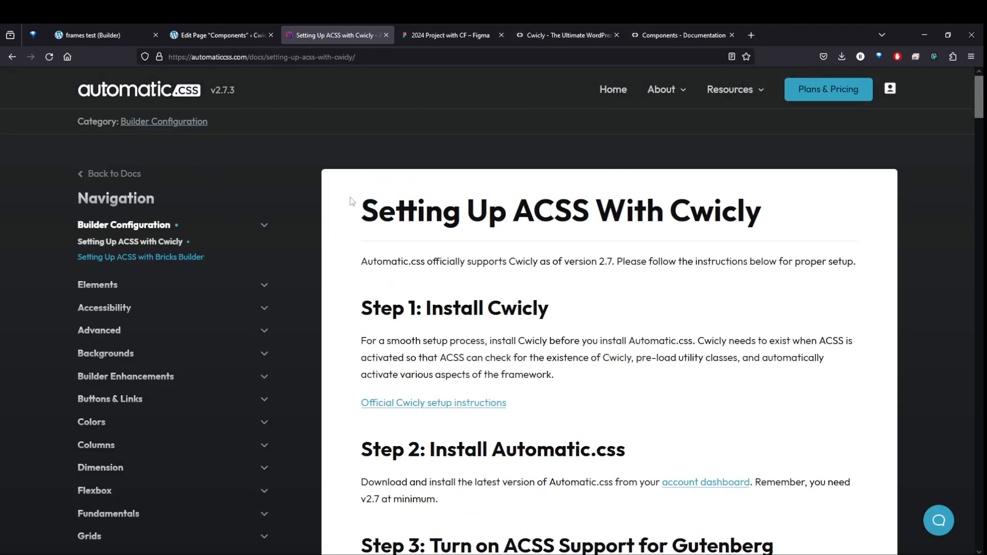
{"action": "scroll", "coordinate": [694, 308], "scroll_direction": "down", "scroll_amount": 3}
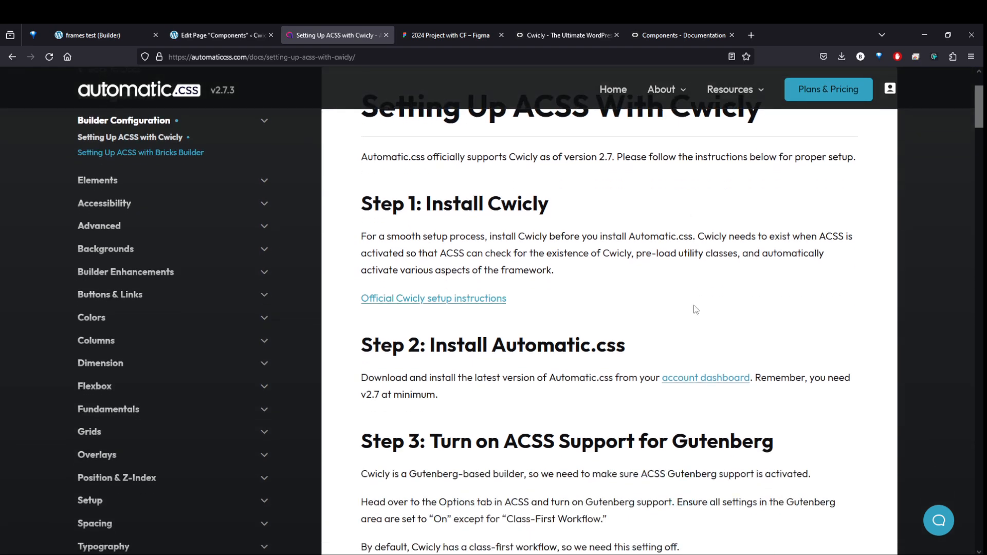
{"action": "scroll", "coordinate": [670, 277], "scroll_direction": "down", "scroll_amount": 6}
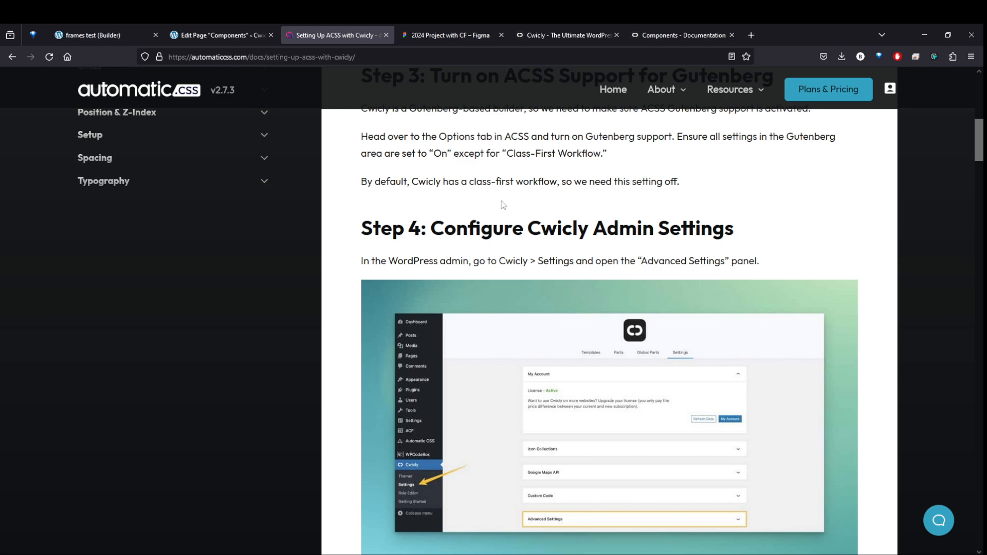
{"action": "scroll", "coordinate": [504, 206], "scroll_direction": "down", "scroll_amount": 6}
{"action": "scroll", "coordinate": [522, 252], "scroll_direction": "down", "scroll_amount": 4}
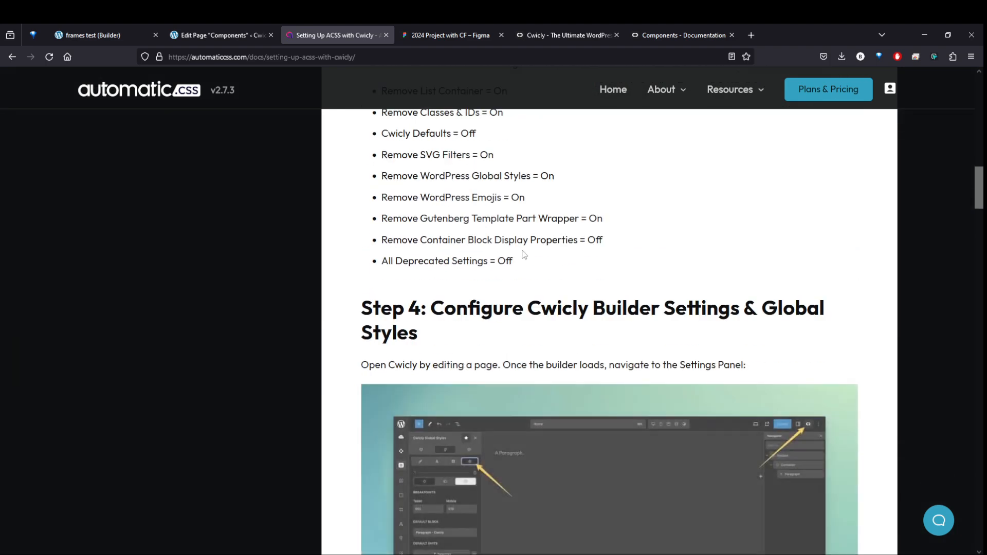
{"action": "scroll", "coordinate": [514, 257], "scroll_direction": "up", "scroll_amount": 20}
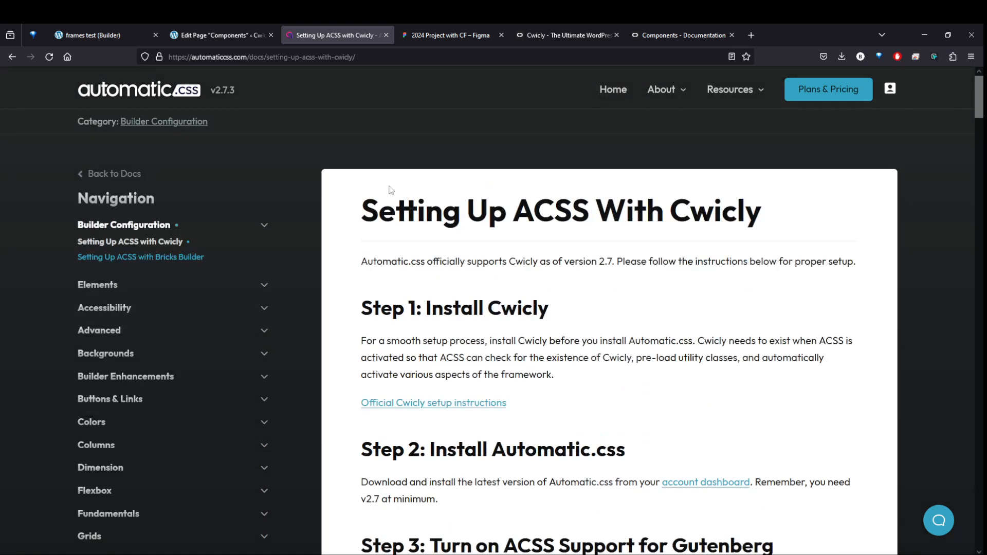
Return to the Components page editor and add a section with a container holding a heading and two paragraphs.
{"action": "left_click", "coordinate": [200, 33]}
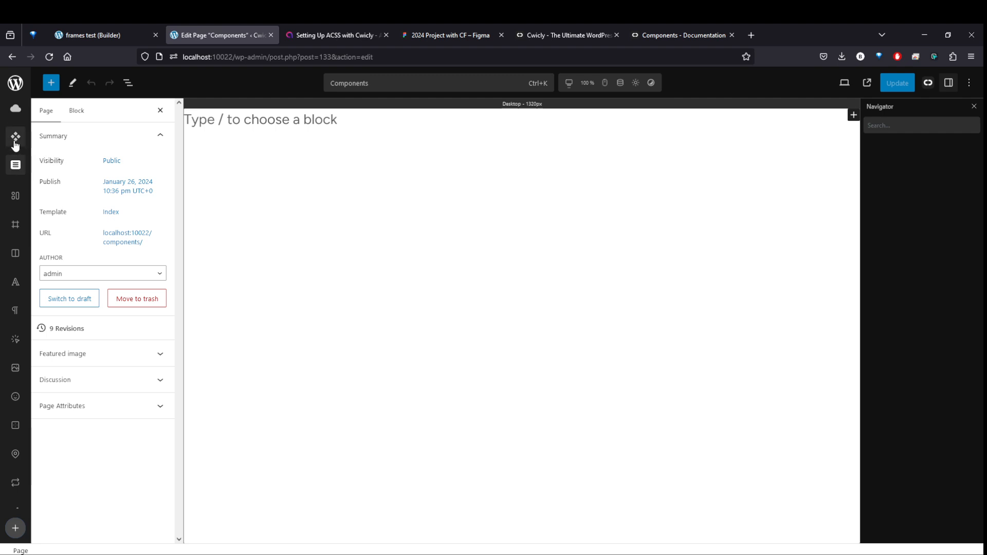
{"action": "left_click", "coordinate": [16, 199]}
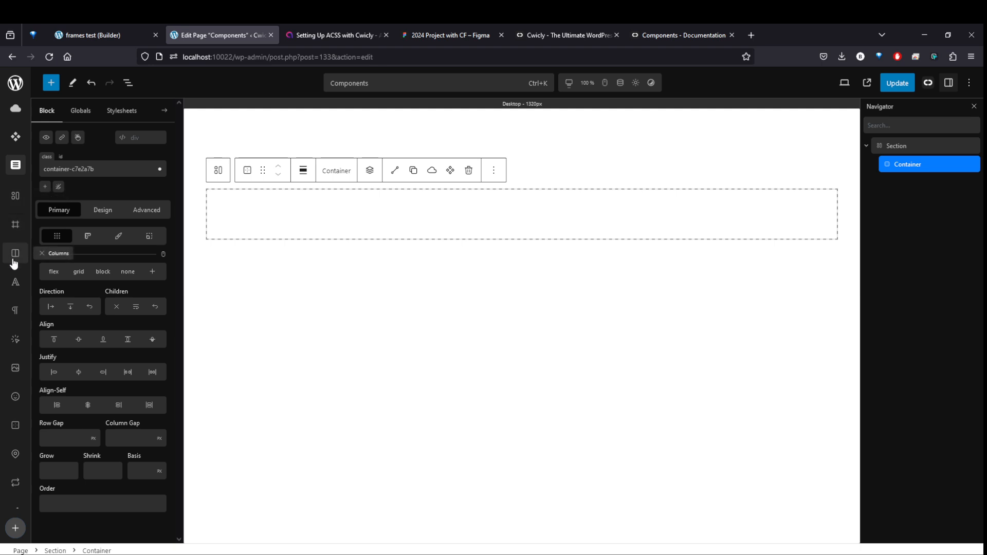
{"action": "left_click", "coordinate": [15, 283]}
{"action": "left_click", "coordinate": [16, 311]}
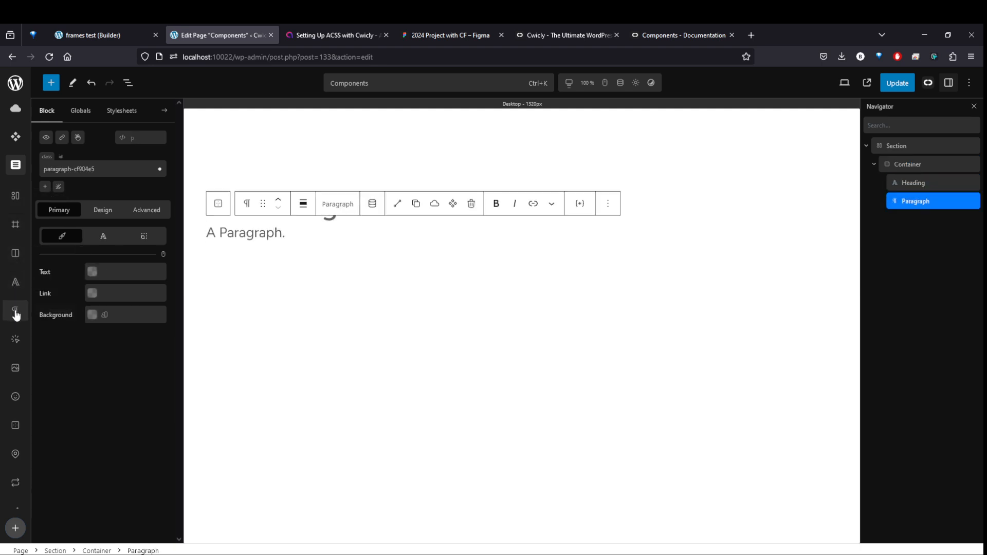
{"action": "left_click", "coordinate": [16, 313]}
Set the heading's text to "This is my heading text".
{"action": "left_click", "coordinate": [261, 205]}
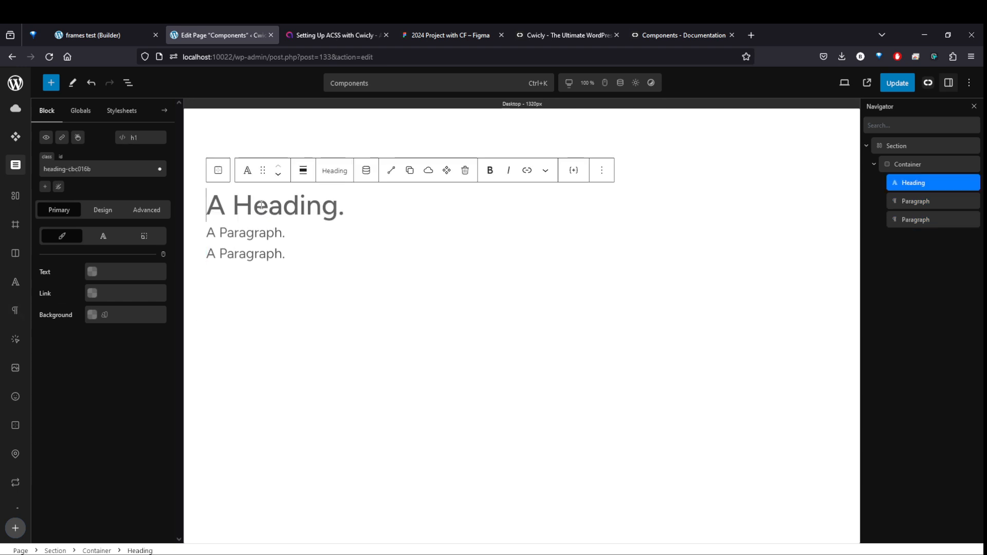
{"action": "type", "text": "This is my h"}
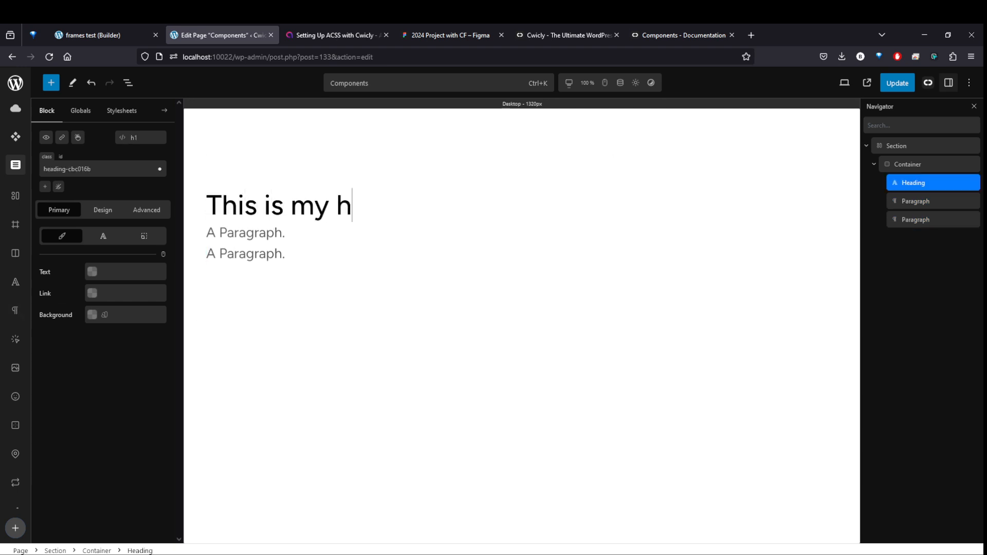
{"action": "type", "text": "eading text"}
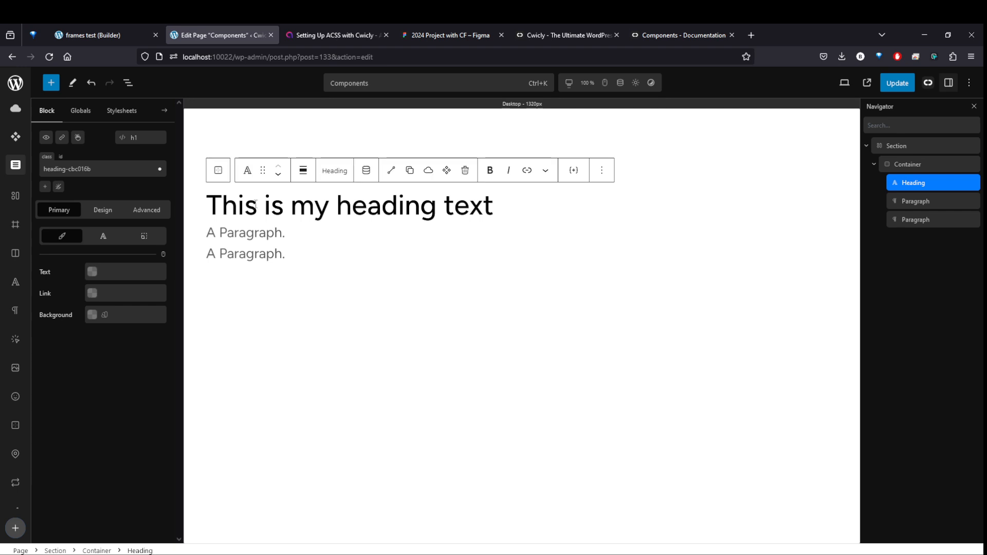
Set the first paragraph's text to "Accent heading".
{"action": "left_click", "coordinate": [228, 236]}
{"action": "type", "text": "Accnet A"}
{"action": "key", "text": "ctrl+a"}
{"action": "type", "text": "Accent heading"}
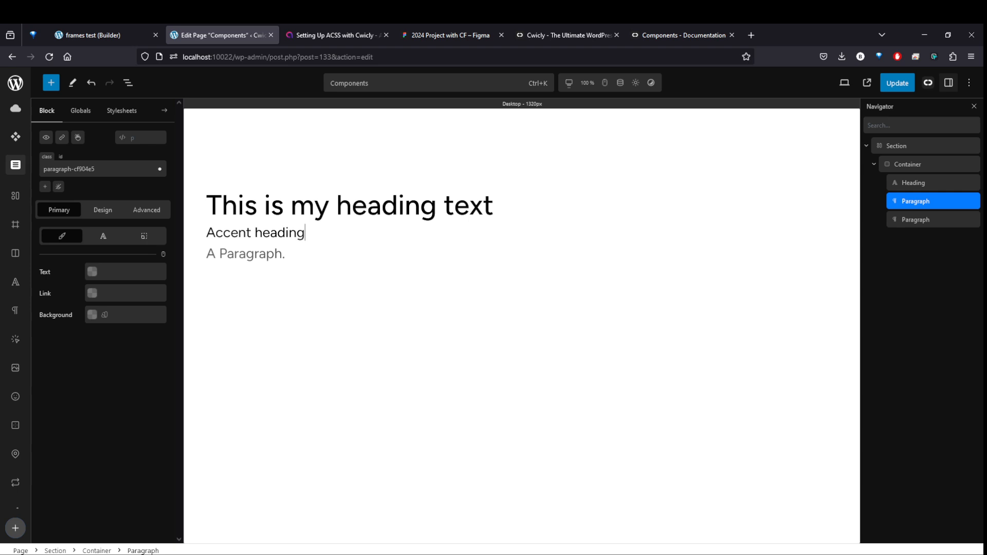
Set the second paragraph's text to "This is my shorter description. It's not as long a long description.".
{"action": "left_click", "coordinate": [216, 253]}
{"action": "type", "text": "Th"}
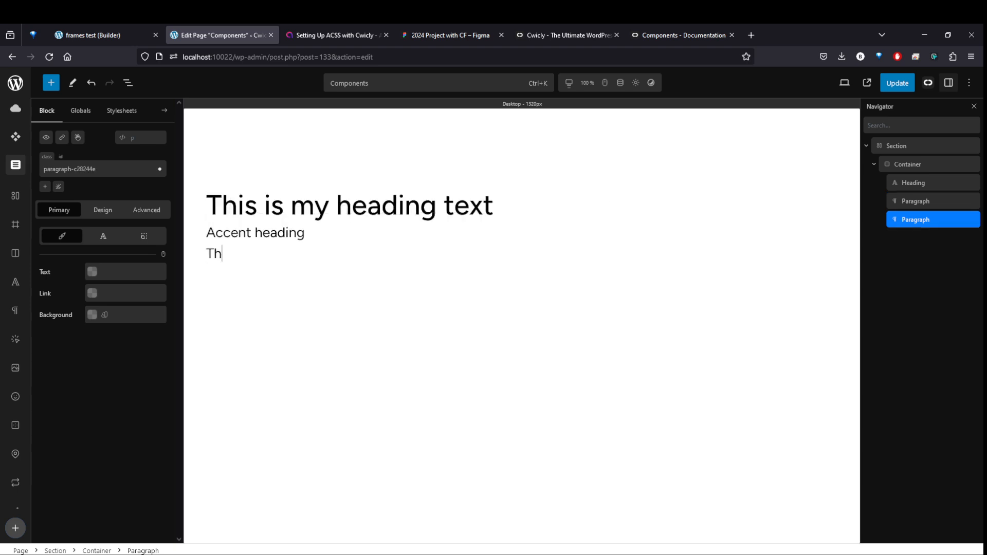
{"action": "type", "text": "is is my short"}
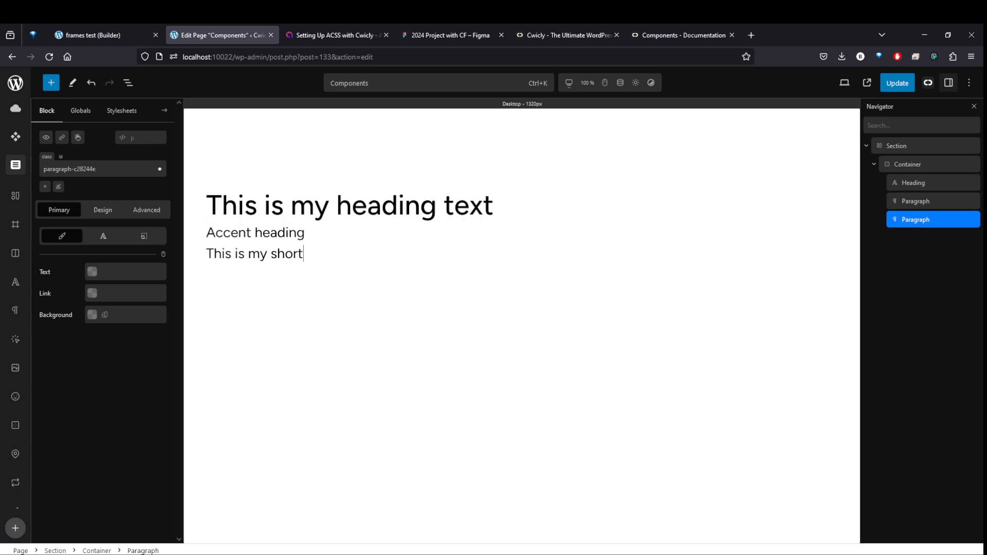
{"action": "type", "text": "er description. It's"}
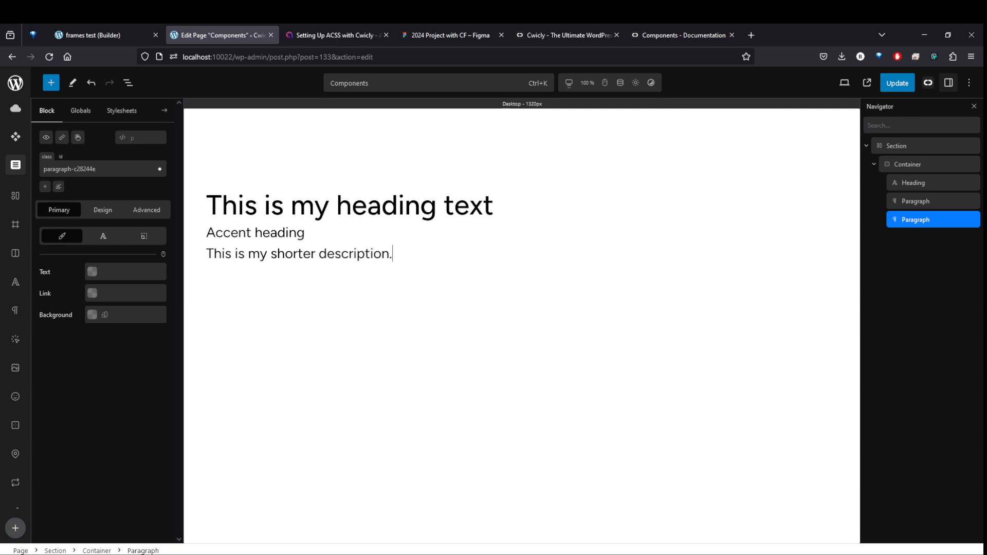
{"action": "key", "text": "BackSpace"}
{"action": "type", "text": "'s not not"}
{"action": "key", "text": "BackSpace"}
{"action": "key", "text": "BackSpace"}
{"action": "key", "text": "BackSpace"}
{"action": "type", "text": "as long a"}
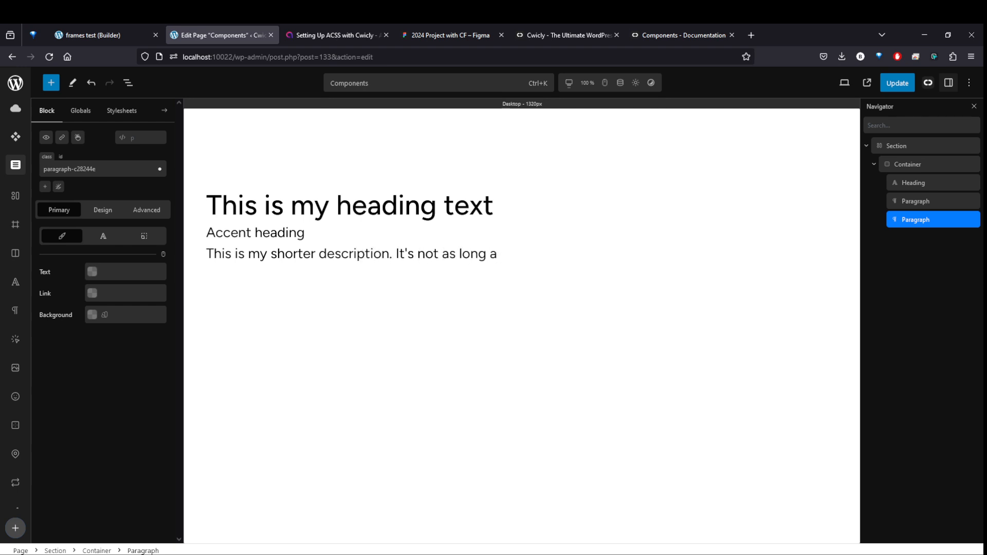
{"action": "type", "text": " long description."}
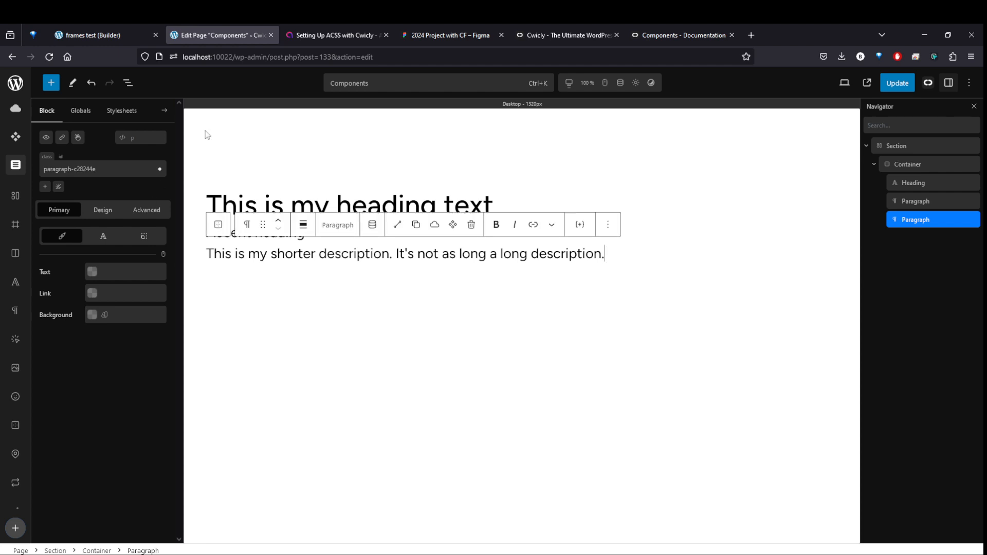
{"action": "left_click", "coordinate": [736, 242]}
{"action": "left_click", "coordinate": [694, 200]}
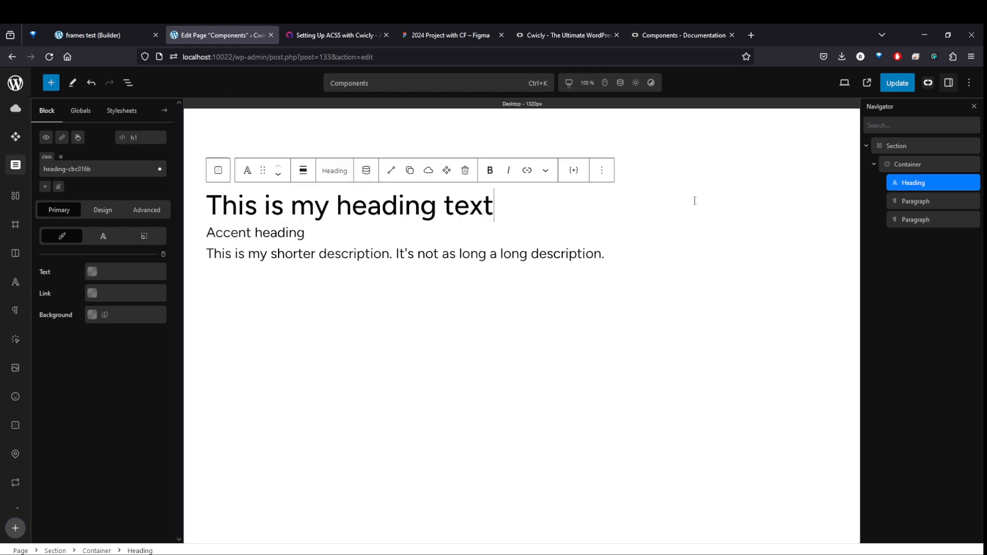
{"action": "left_click", "coordinate": [359, 233]}
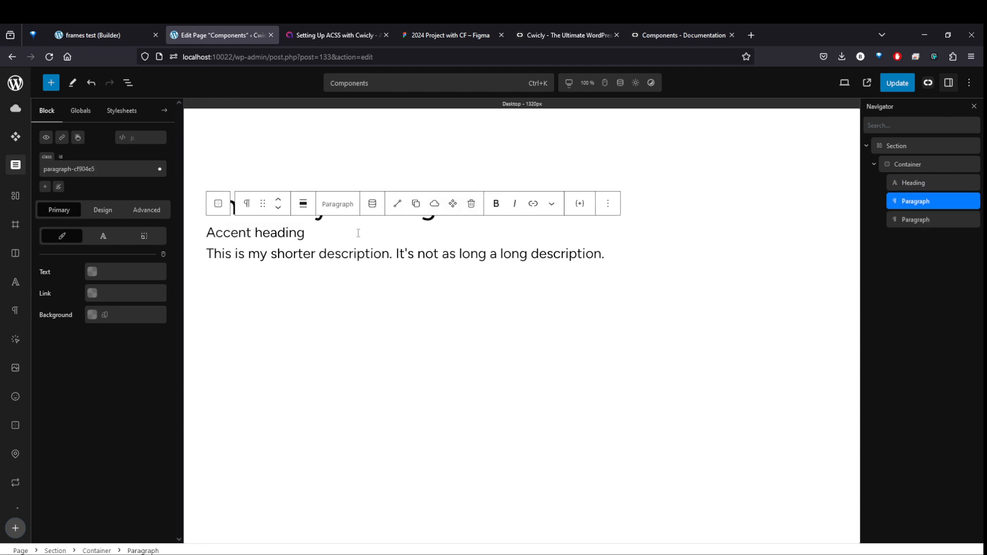
{"action": "left_click", "coordinate": [913, 183]}
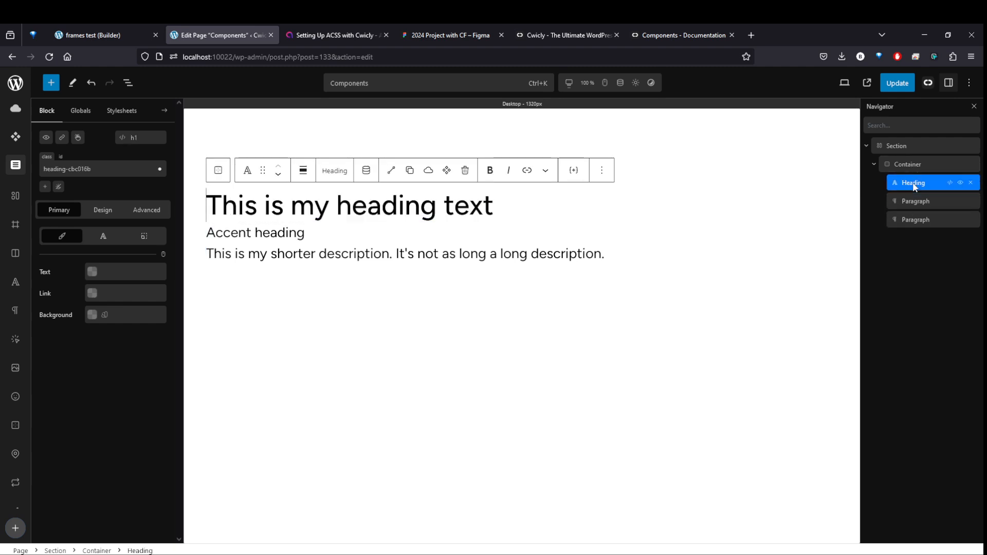
Wrap the accent heading paragraph in a div.
{"action": "right_click", "coordinate": [911, 204]}
{"action": "left_click", "coordinate": [913, 200]}
{"action": "right_click", "coordinate": [911, 200]}
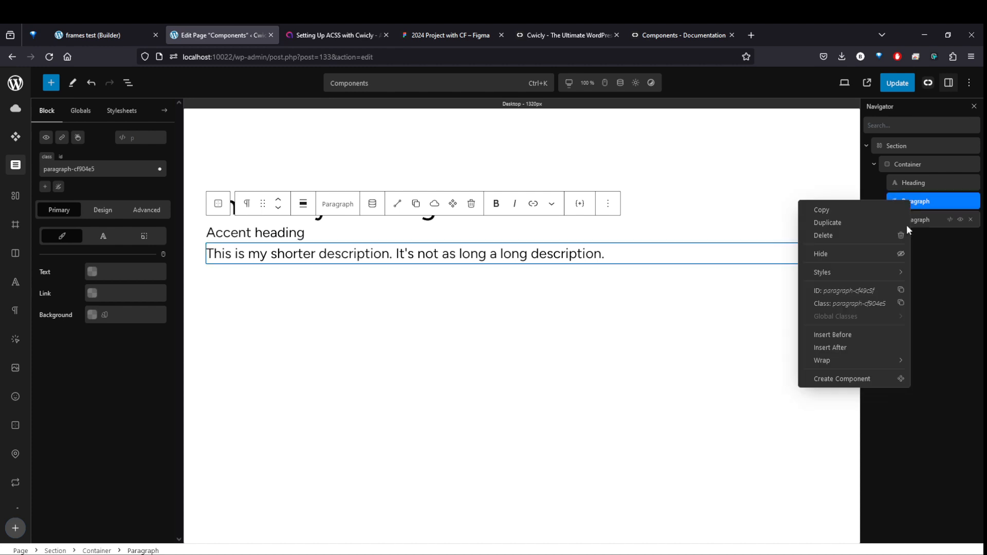
{"action": "mouse_move", "coordinate": [836, 362]}
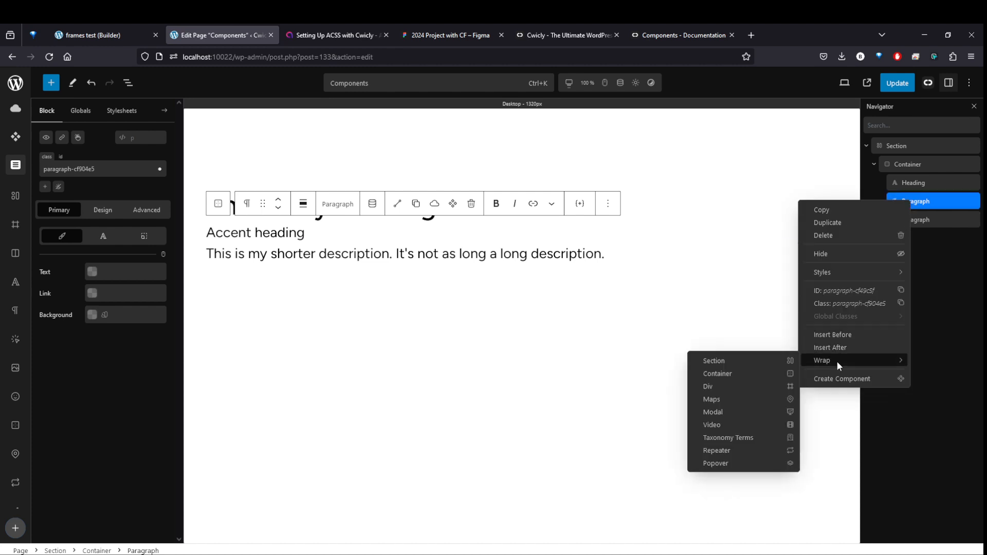
{"action": "left_click", "coordinate": [732, 385]}
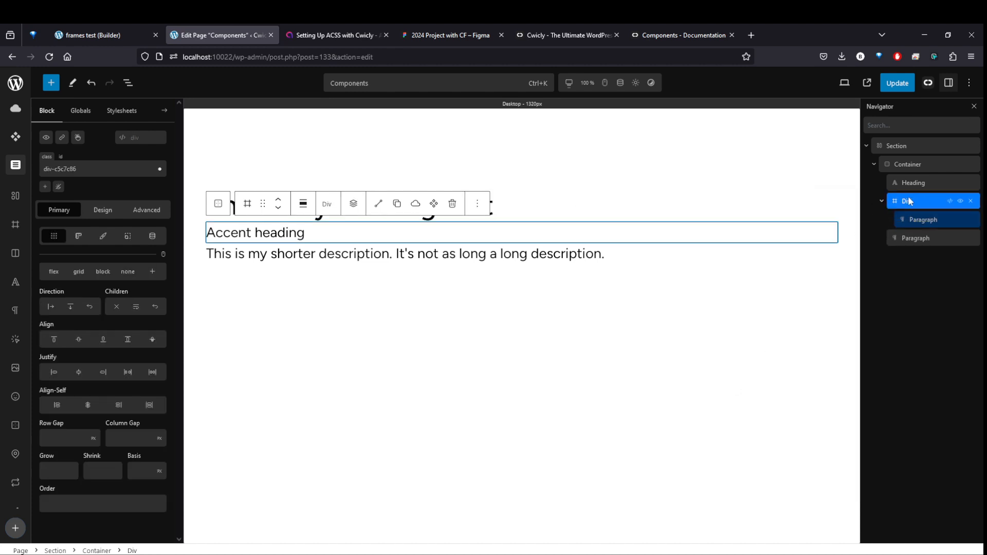
Insert an icon before the accent heading paragraph inside the div and set the div's flex direction to row.
{"action": "left_click", "coordinate": [15, 396]}
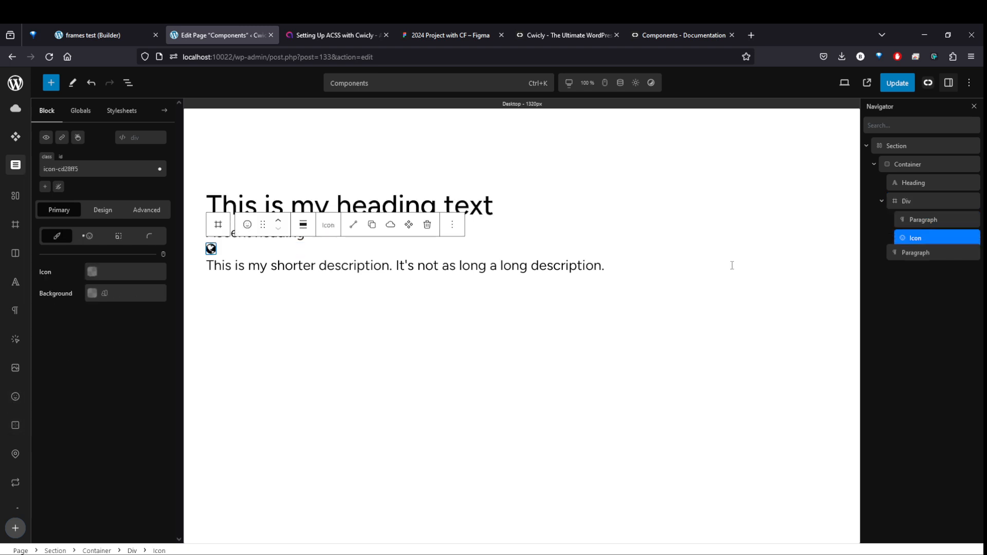
{"action": "left_click_drag", "start_coordinate": [905, 239], "coordinate": [905, 221]}
{"action": "left_click", "coordinate": [919, 201]}
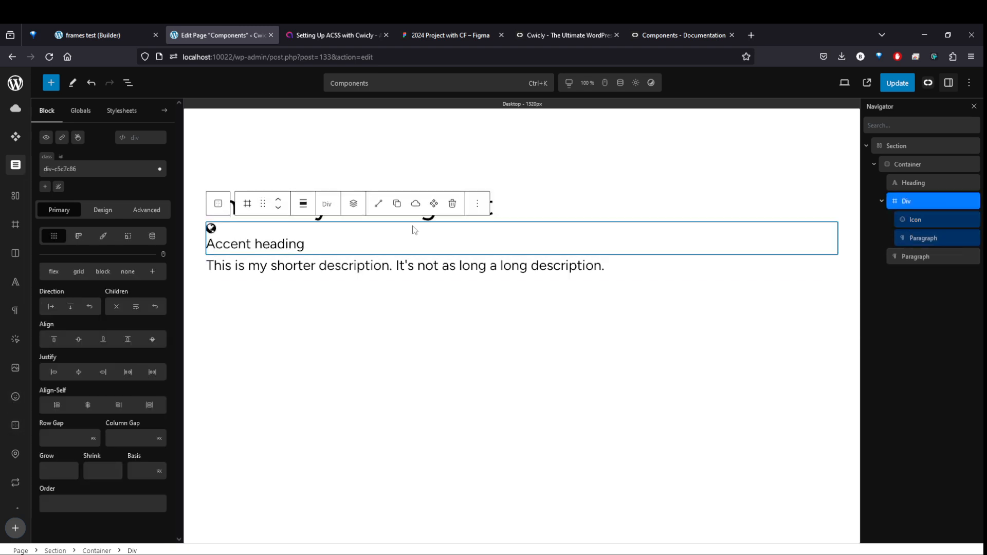
{"action": "left_click", "coordinate": [57, 308]}
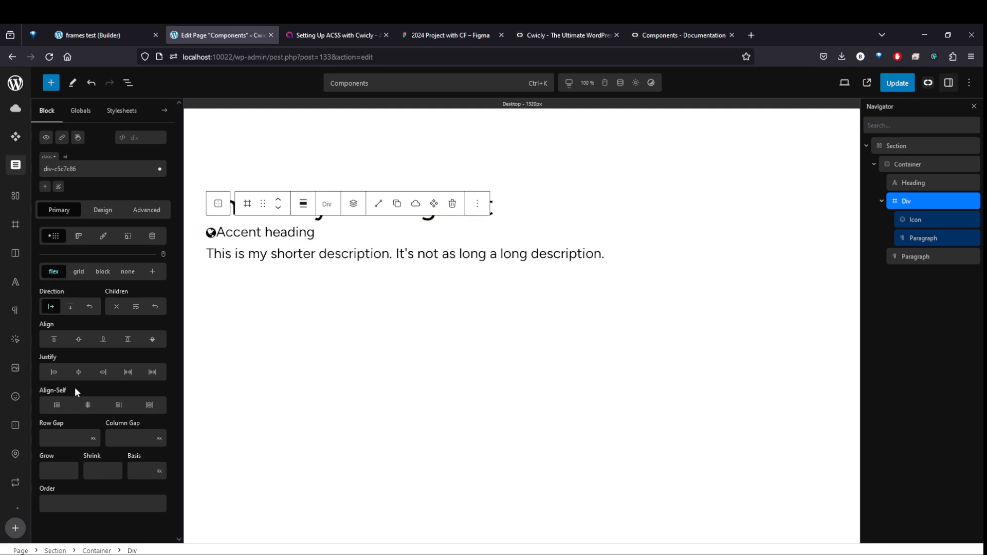
Try to set the div's column gap with gap variables such as --gap-xs, grid-gap and --gap--xs.
{"action": "left_click", "coordinate": [55, 437]}
{"action": "left_click", "coordinate": [113, 438]}
{"action": "type", "text": "--gap-xs"}
{"action": "key", "text": "ctrl+a"}
{"action": "type", "text": "space-xs"}
{"action": "key", "text": "ctrl+a"}
{"action": "type", "text": "grid-gap"}
{"action": "key", "text": "Return"}
{"action": "key", "text": "ctrl+a"}
{"action": "type", "text": "gri"}
{"action": "key", "text": "ctrl+a"}
{"action": "type", "text": "gap--xs"}
{"action": "key", "text": "ctrl+a"}
{"action": "type", "text": "--gap--xs"}
{"action": "key", "text": "Return"}
Set the div's column gap to var(--space-xs).
{"action": "key", "text": "ctrl+a"}
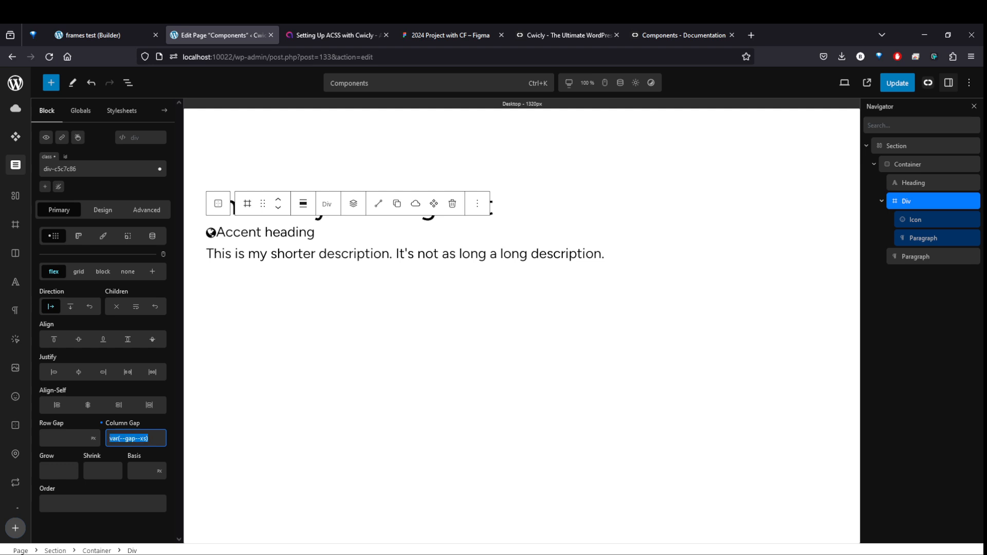
{"action": "key", "text": "BackSpace"}
{"action": "type", "text": "sp--sapc"}
{"action": "key", "text": "BackSpace"}
{"action": "key", "text": "BackSpace"}
{"action": "type", "text": "pace-xs"}
{"action": "key", "text": "Return"}
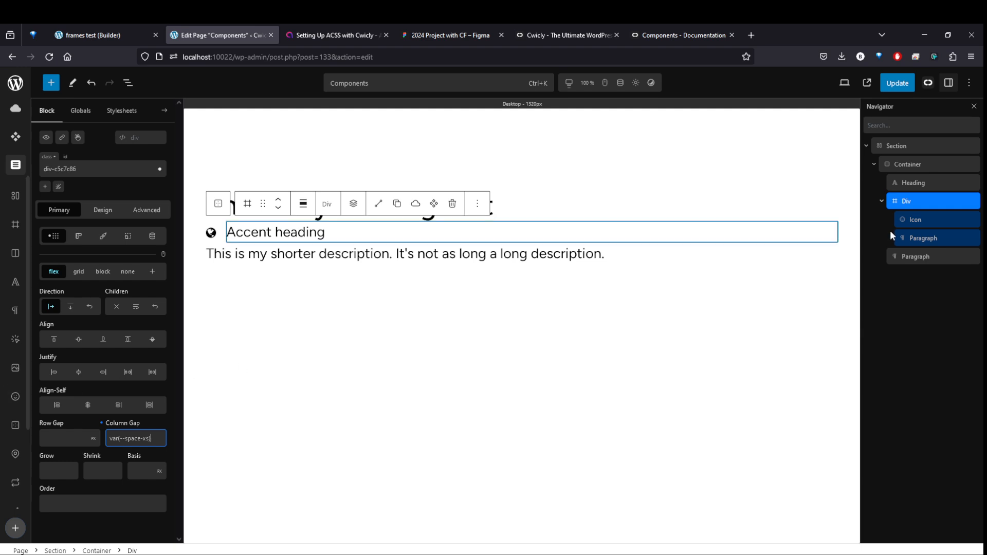
Set the order of the div holding the icon and accent heading to -1.
{"action": "left_click", "coordinate": [918, 200]}
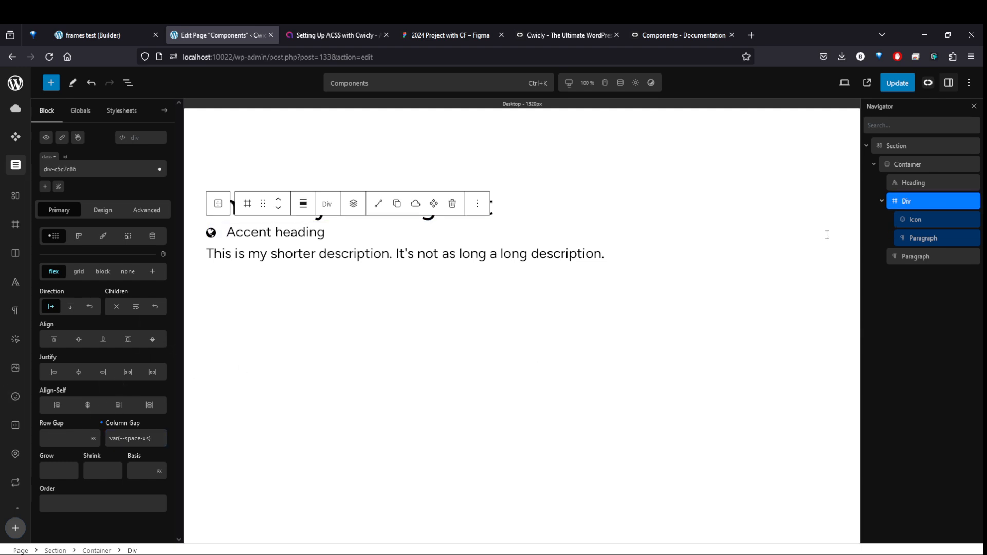
{"action": "left_click", "coordinate": [934, 220]}
{"action": "left_click", "coordinate": [922, 201]}
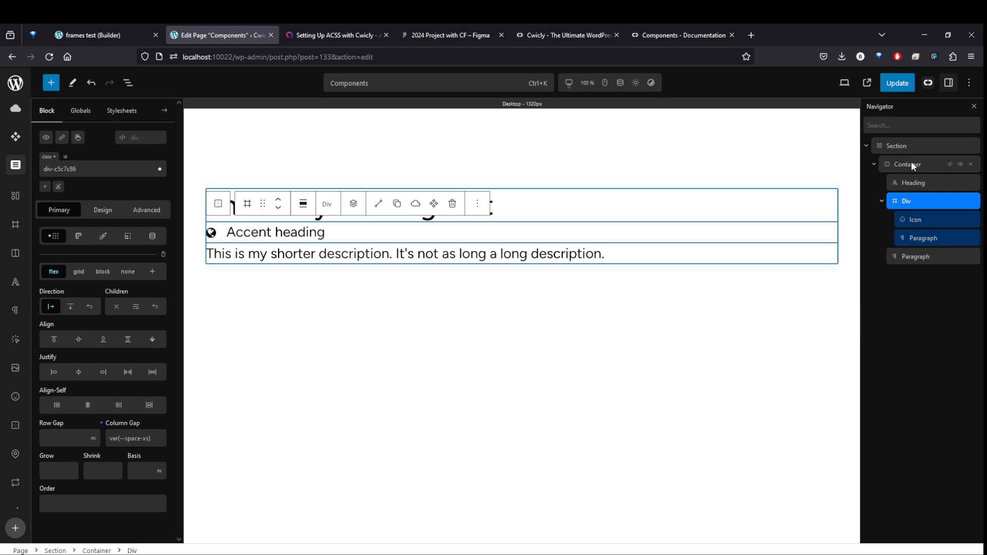
{"action": "left_click", "coordinate": [82, 504]}
{"action": "type", "text": "-1"}
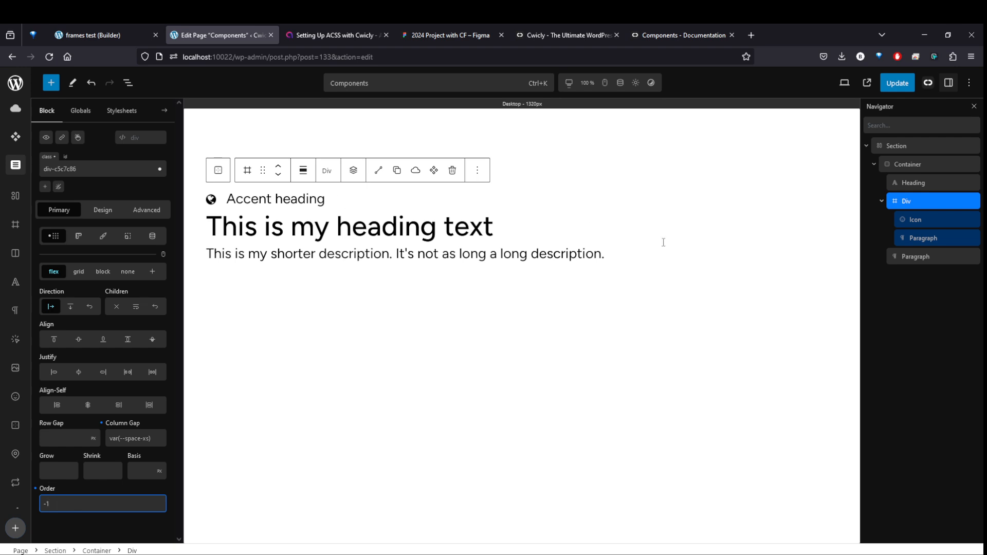
Set the container's align option to center.
{"action": "left_click", "coordinate": [909, 202]}
{"action": "left_click", "coordinate": [908, 166]}
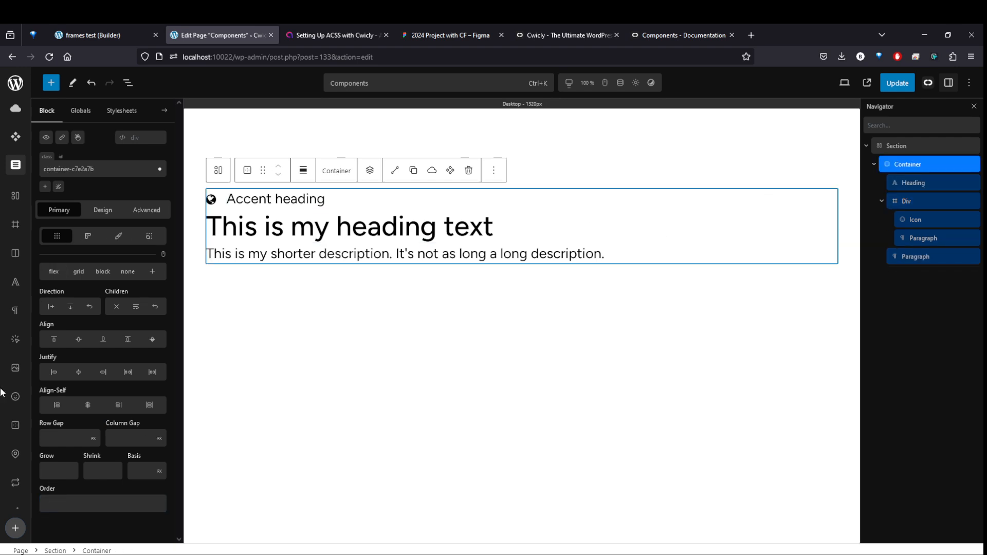
{"action": "left_click", "coordinate": [78, 342]}
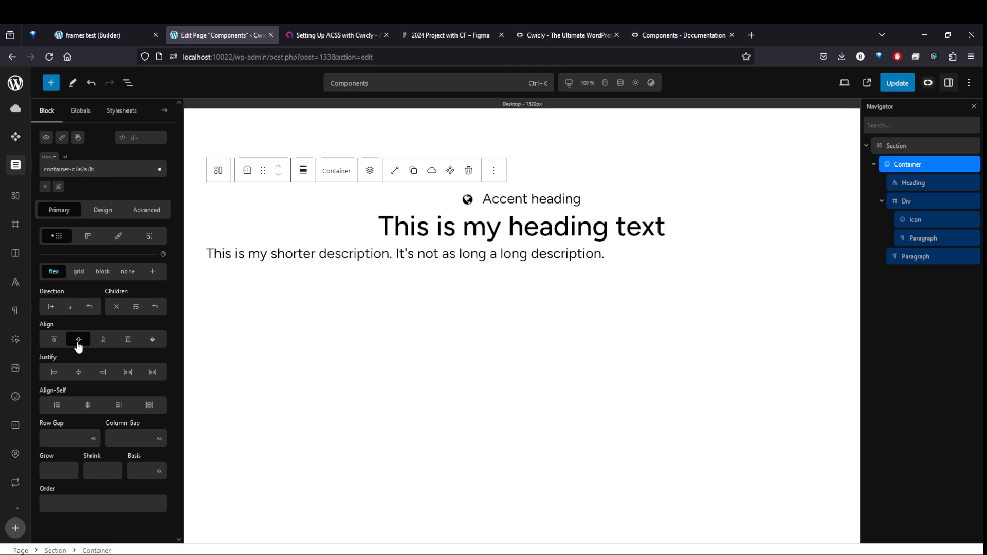
Center-align the text of the description paragraph.
{"action": "left_click", "coordinate": [913, 260]}
{"action": "left_click", "coordinate": [103, 211]}
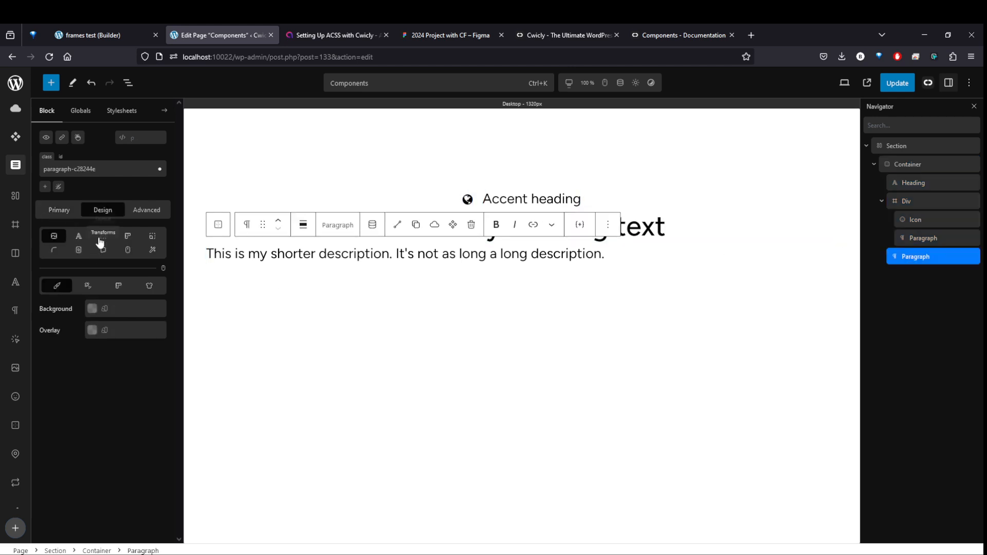
{"action": "left_click", "coordinate": [76, 236]}
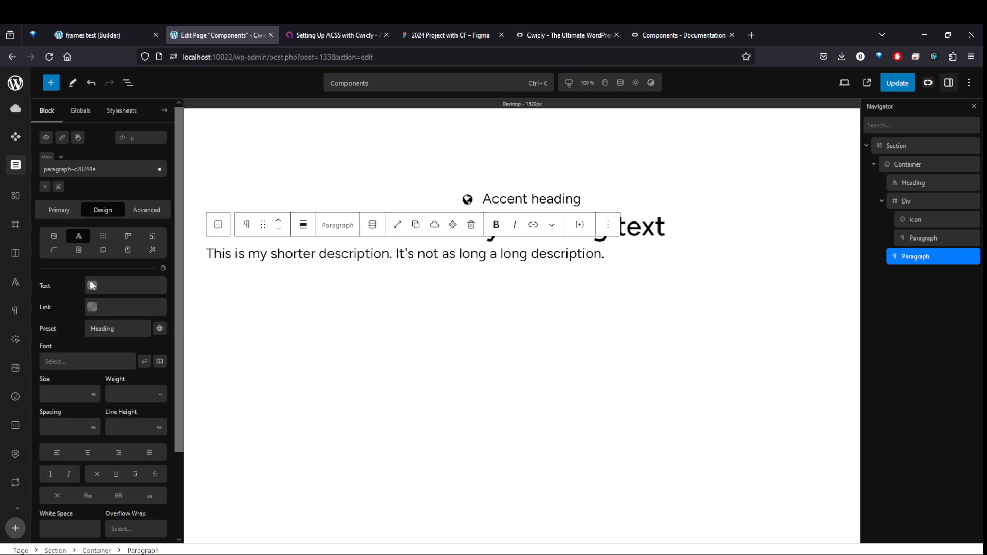
{"action": "left_click", "coordinate": [98, 457]}
Set the container's row gap to var(--space-m).
{"action": "left_click", "coordinate": [920, 165]}
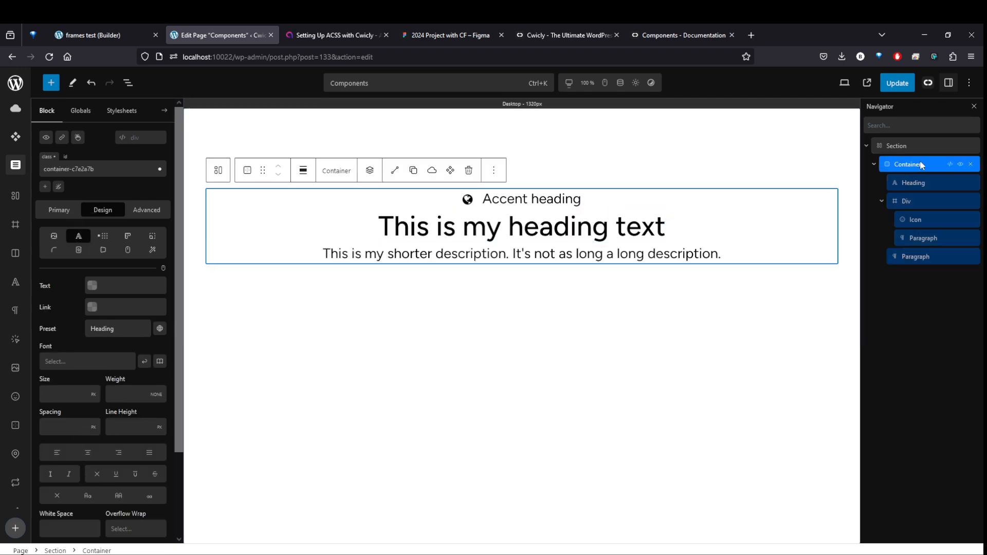
{"action": "scroll", "coordinate": [85, 506], "scroll_direction": "down", "scroll_amount": 2}
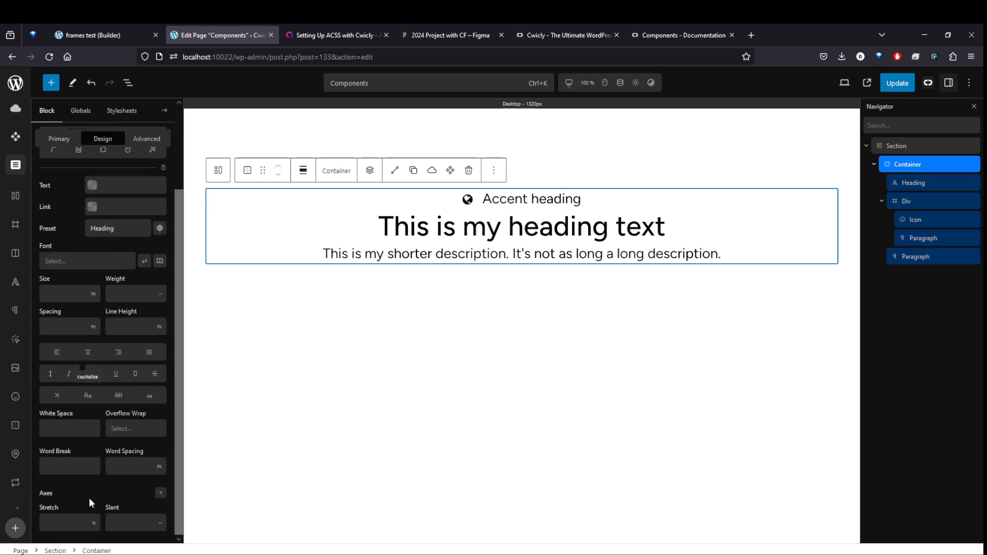
{"action": "scroll", "coordinate": [76, 437], "scroll_direction": "up", "scroll_amount": 2}
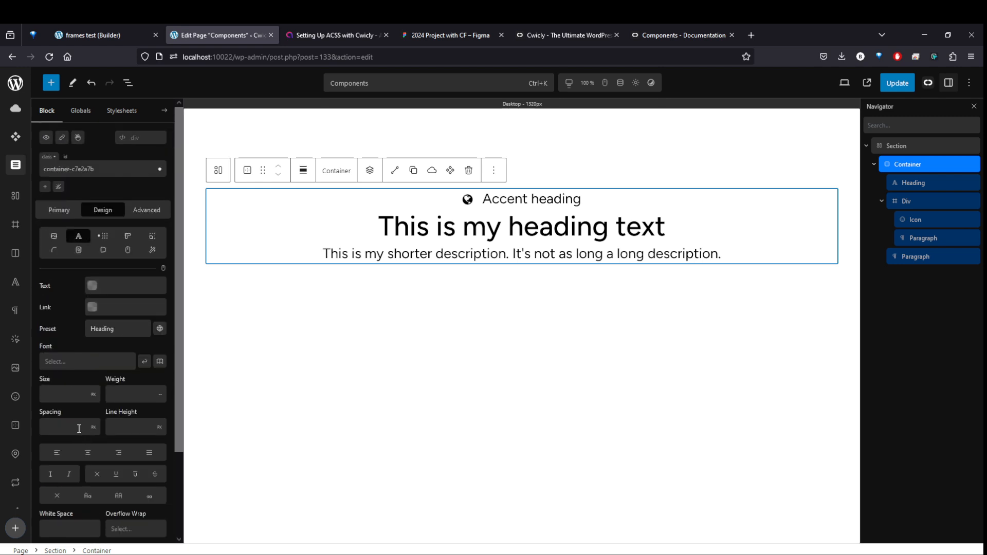
{"action": "left_click", "coordinate": [104, 237]}
{"action": "scroll", "coordinate": [99, 251], "scroll_direction": "down", "scroll_amount": 1}
{"action": "left_click", "coordinate": [51, 456]}
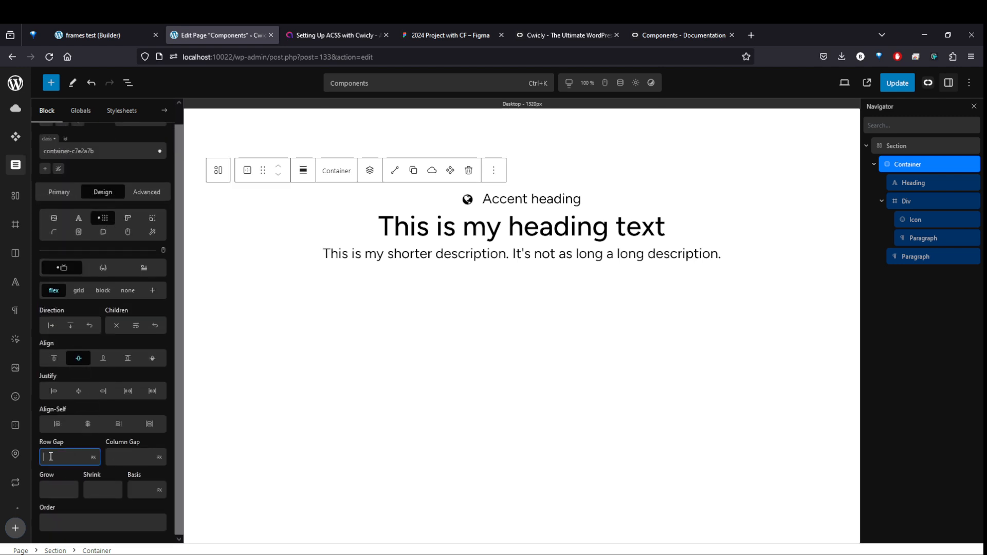
{"action": "type", "text": "--space-m"}
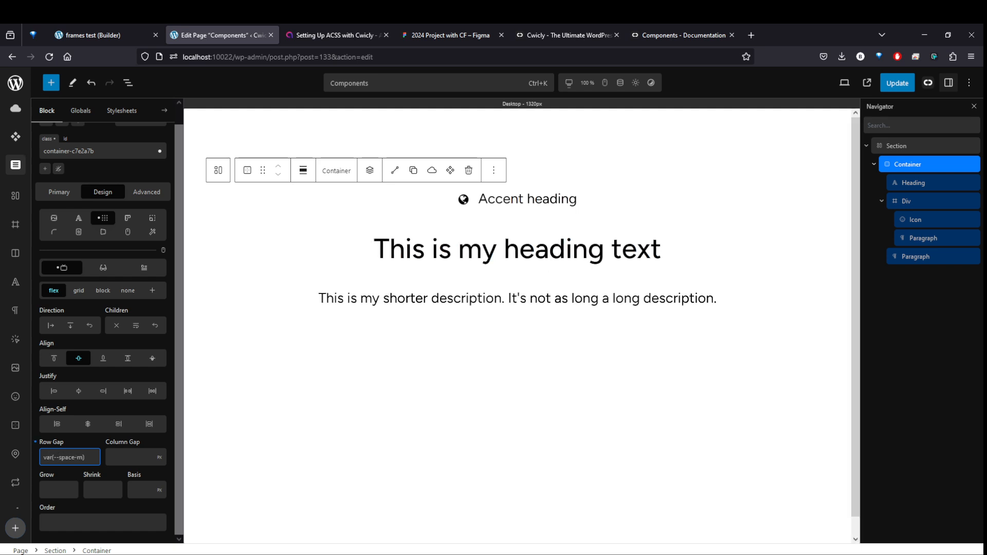
{"action": "left_click_drag", "start_coordinate": [70, 458], "coordinate": [31, 448]}
{"action": "left_click", "coordinate": [83, 457]}
{"action": "left_click", "coordinate": [760, 241]}
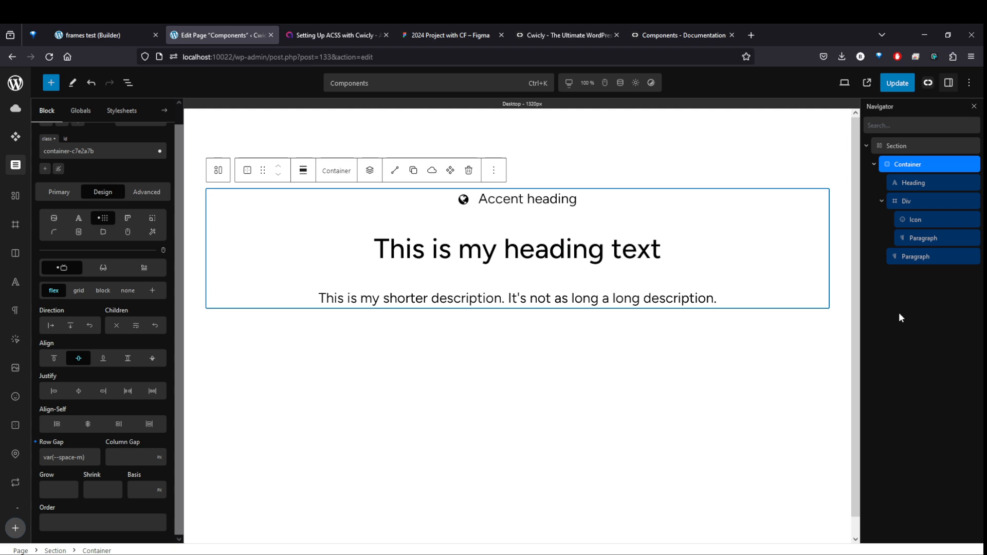
Save the page changes with the container selected.
{"action": "left_click", "coordinate": [927, 311]}
{"action": "left_click", "coordinate": [909, 164]}
{"action": "left_click", "coordinate": [894, 83]}
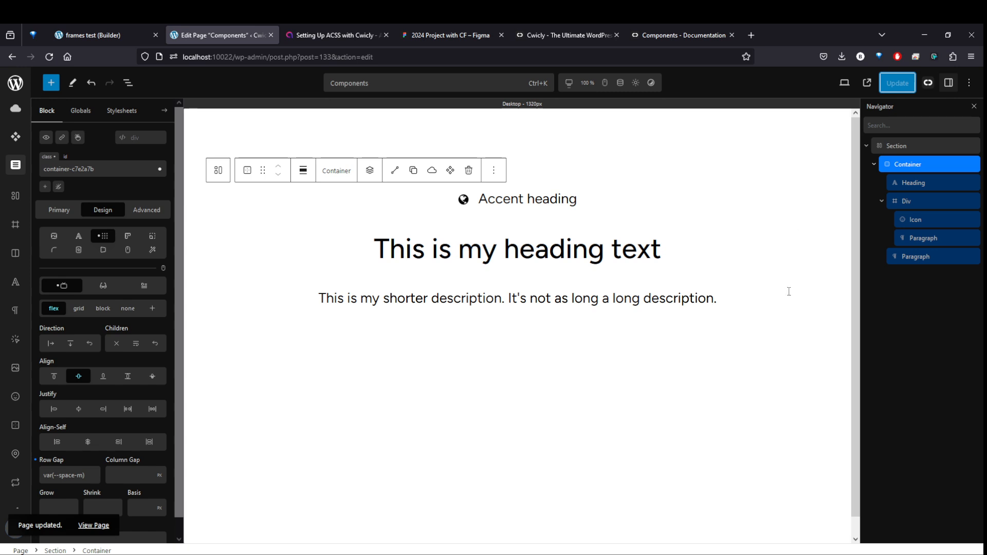
Create a component named "Intro" from the container.
{"action": "right_click", "coordinate": [910, 168]}
{"action": "left_click", "coordinate": [821, 362]}
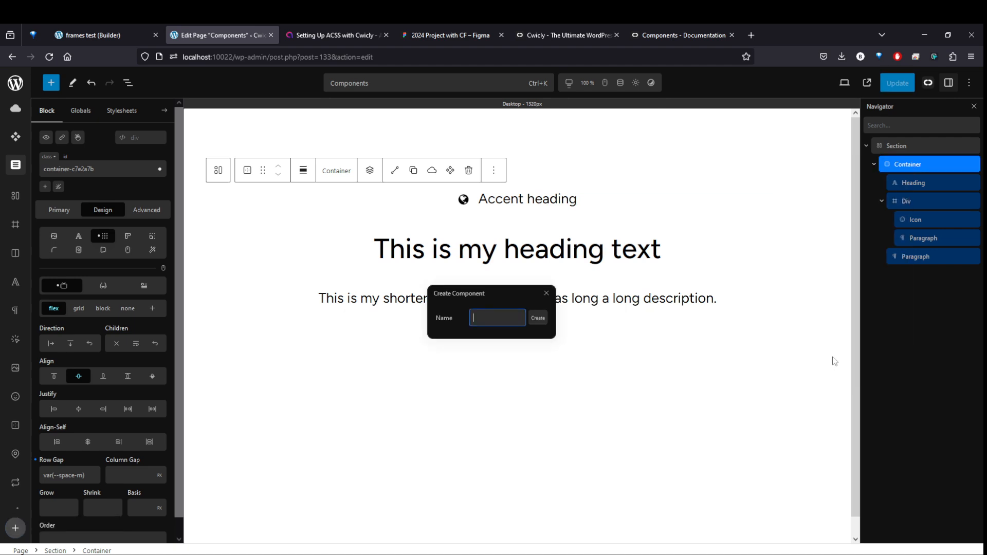
{"action": "type", "text": "Intro"}
{"action": "key", "text": "Return"}
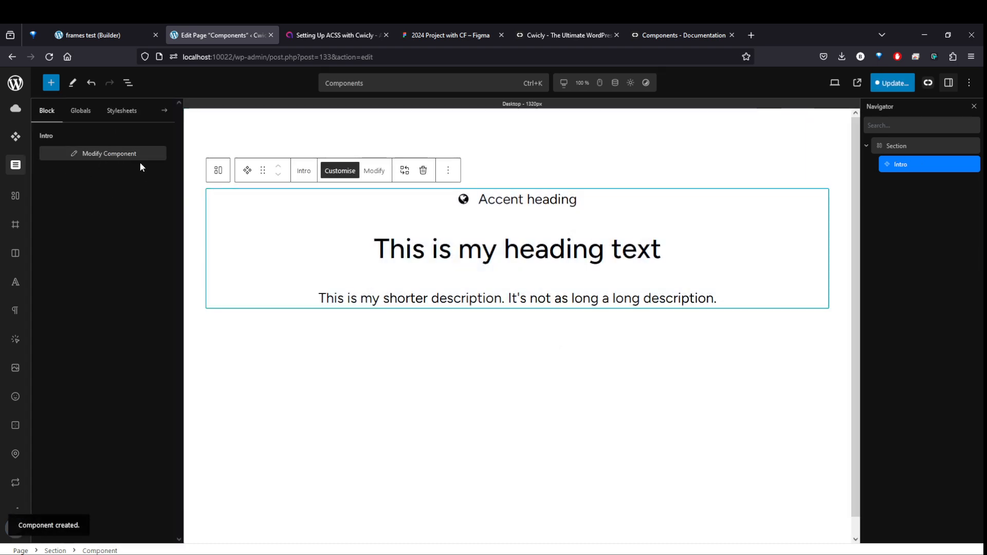
Open the Intro component for modification and add a style named "Center".
{"action": "left_click", "coordinate": [102, 154]}
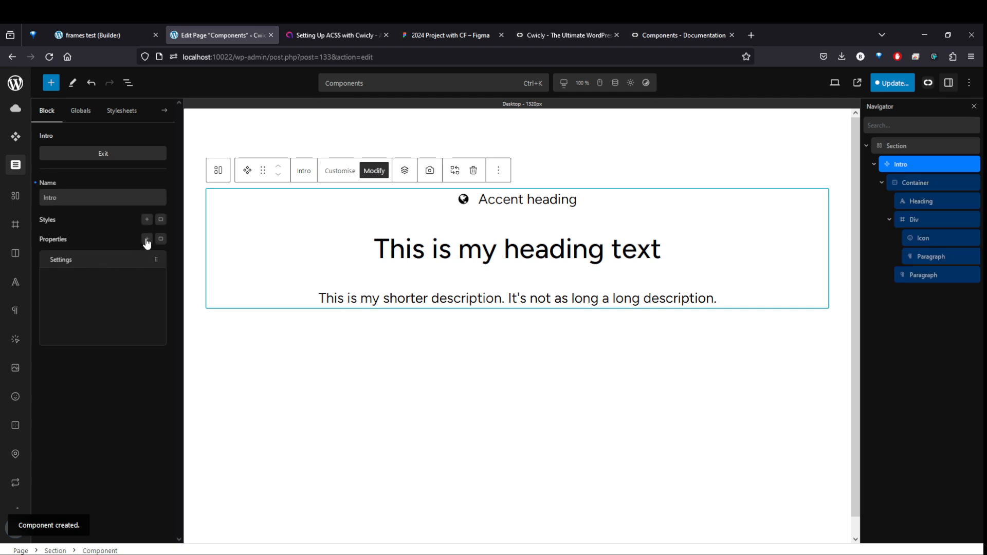
{"action": "left_click", "coordinate": [147, 220]}
{"action": "left_click", "coordinate": [116, 237]}
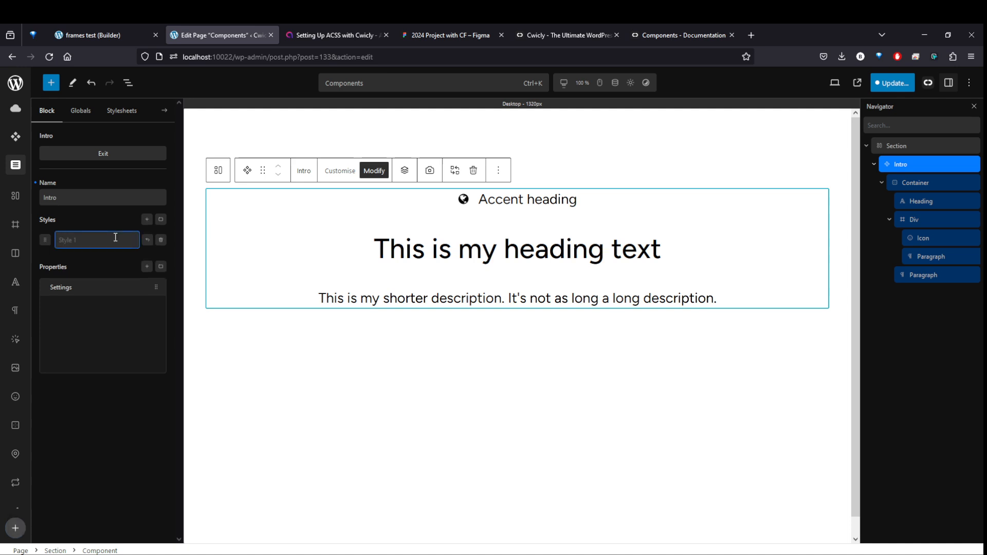
{"action": "type", "text": "Center"}
{"action": "left_click", "coordinate": [117, 260]}
Add two more styles to the Intro component, named "Left-aligh" and "Grid--3-2".
{"action": "left_click", "coordinate": [147, 220]}
{"action": "left_click", "coordinate": [95, 261]}
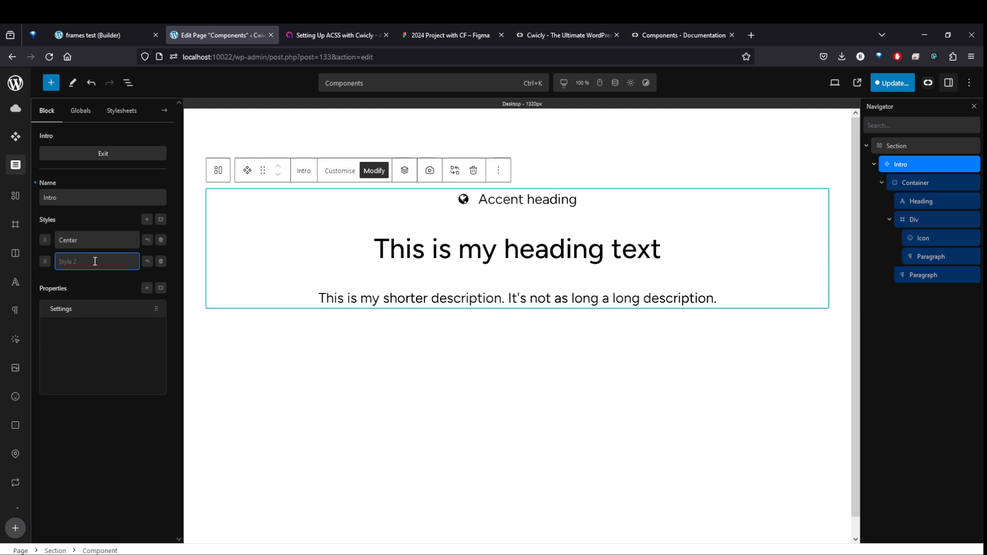
{"action": "type", "text": "Left-aligh"}
{"action": "left_click", "coordinate": [147, 219]}
{"action": "left_click", "coordinate": [95, 286]}
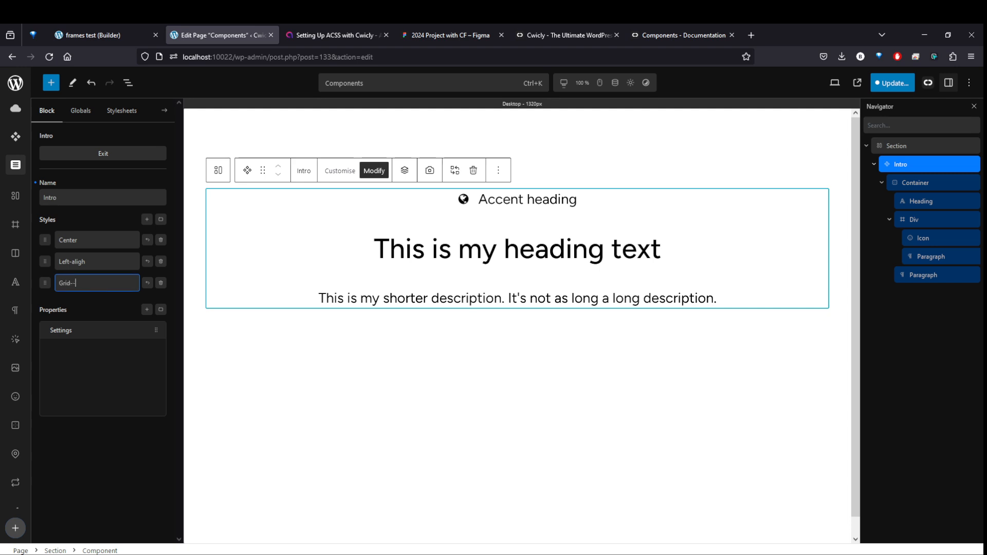
{"action": "type", "text": "Grid--32"}
{"action": "key", "text": "BackSpace"}
{"action": "type", "text": "-2"}
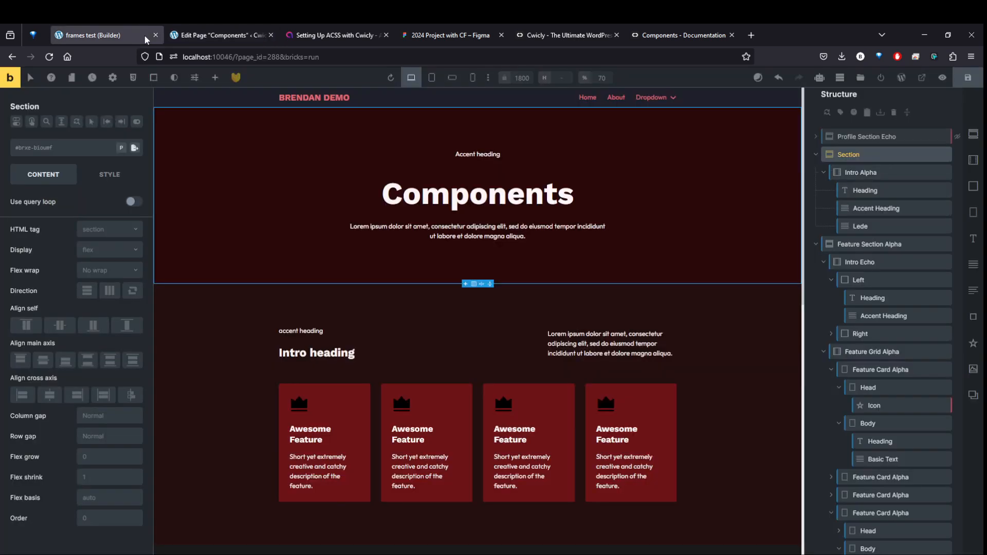
Switch to the frames test builder, examine the left column of the two-column intro, and return to the Components page editor.
{"action": "left_click", "coordinate": [129, 35]}
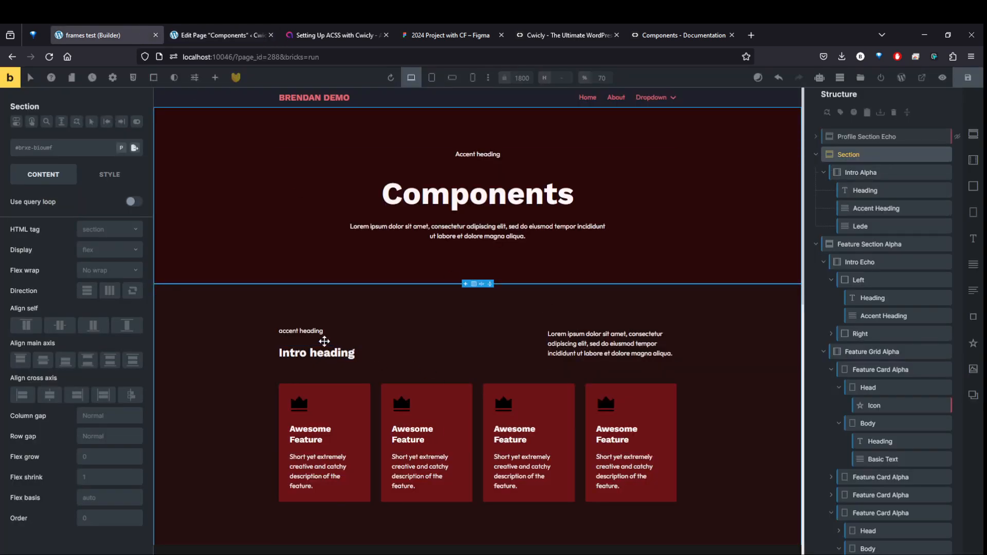
{"action": "left_click", "coordinate": [470, 341]}
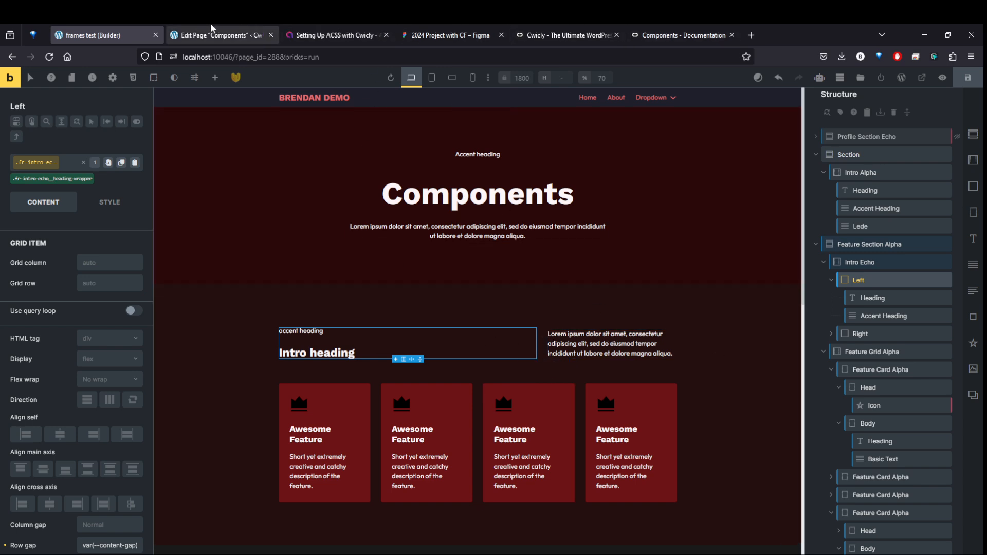
{"action": "left_click", "coordinate": [212, 32]}
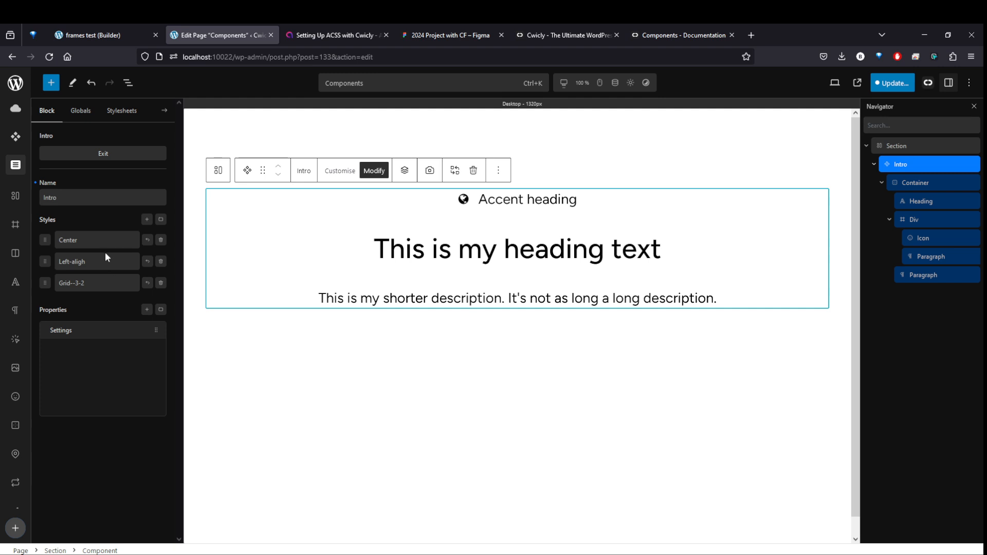
Add a text property named "Heading Text" to the Intro component.
{"action": "left_click", "coordinate": [147, 310]}
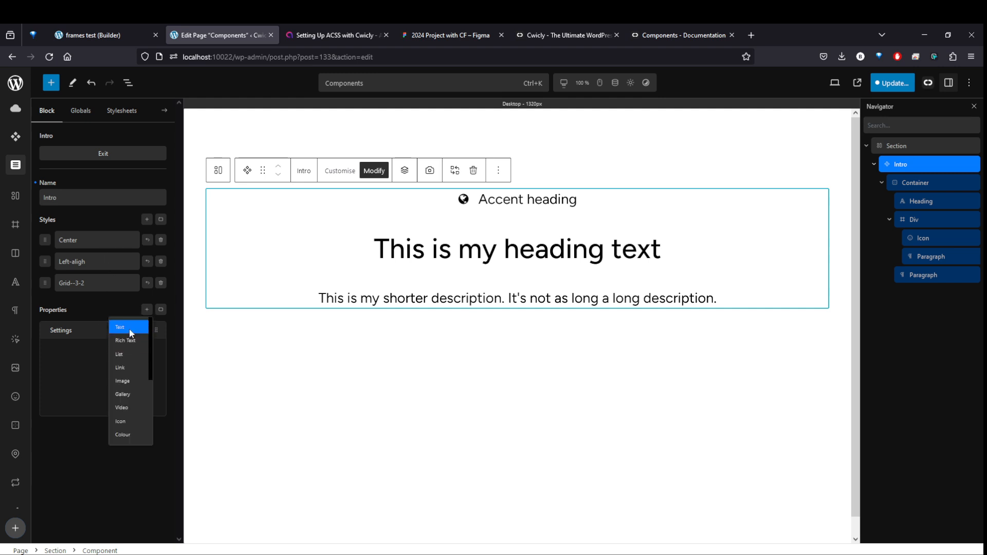
{"action": "left_click", "coordinate": [129, 330]}
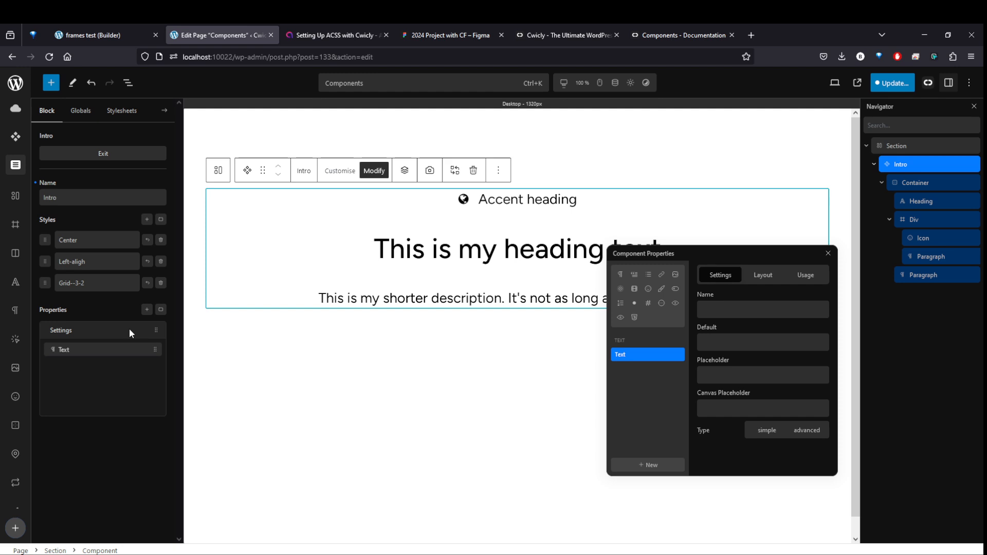
{"action": "left_click", "coordinate": [718, 308]}
{"action": "type", "text": "Heading Text"}
{"action": "key", "text": "Tab"}
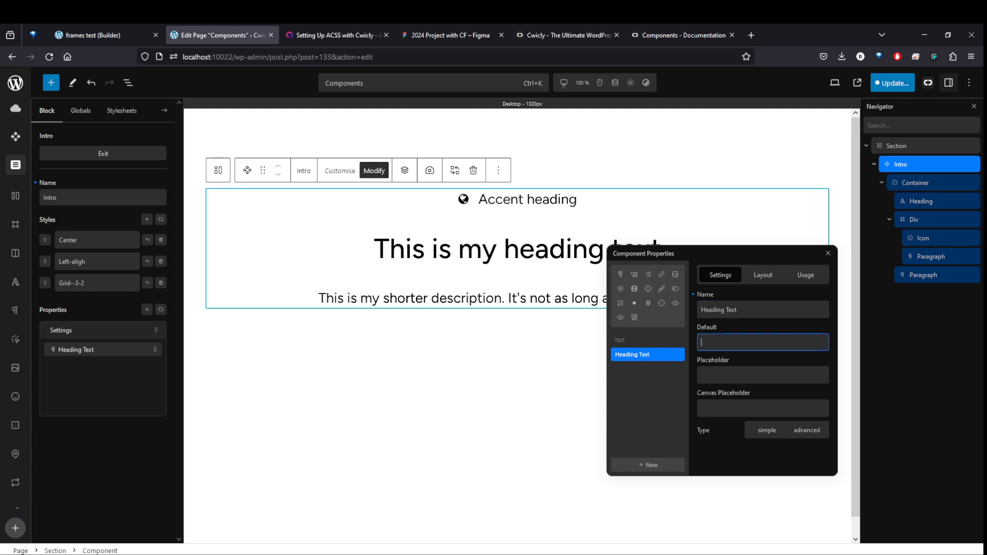
Set the Heading Text property's default, placeholder and canvas placeholder to "This is my heading text" and its type to advanced.
{"action": "double_click", "coordinate": [520, 247]}
{"action": "key", "text": "ctrl+c"}
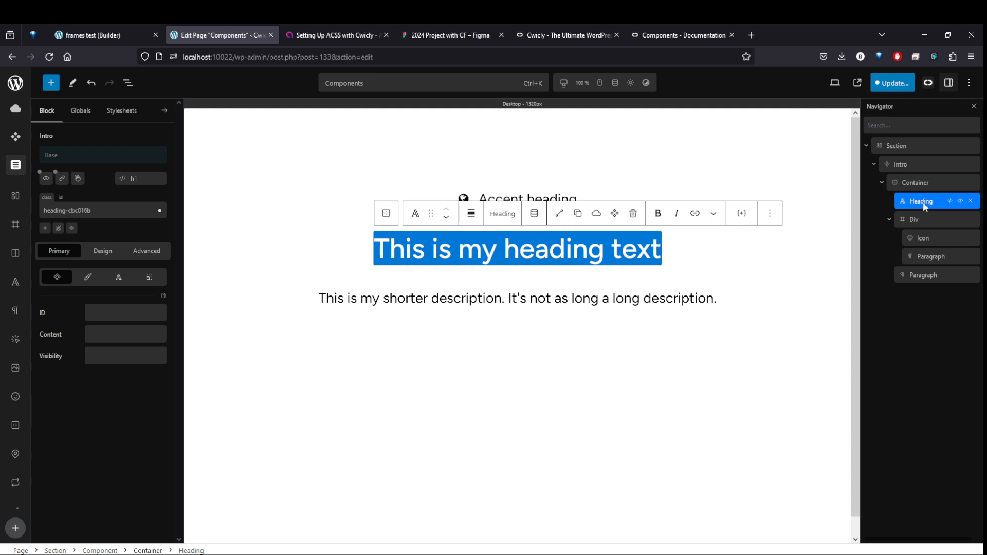
{"action": "left_click", "coordinate": [908, 164]}
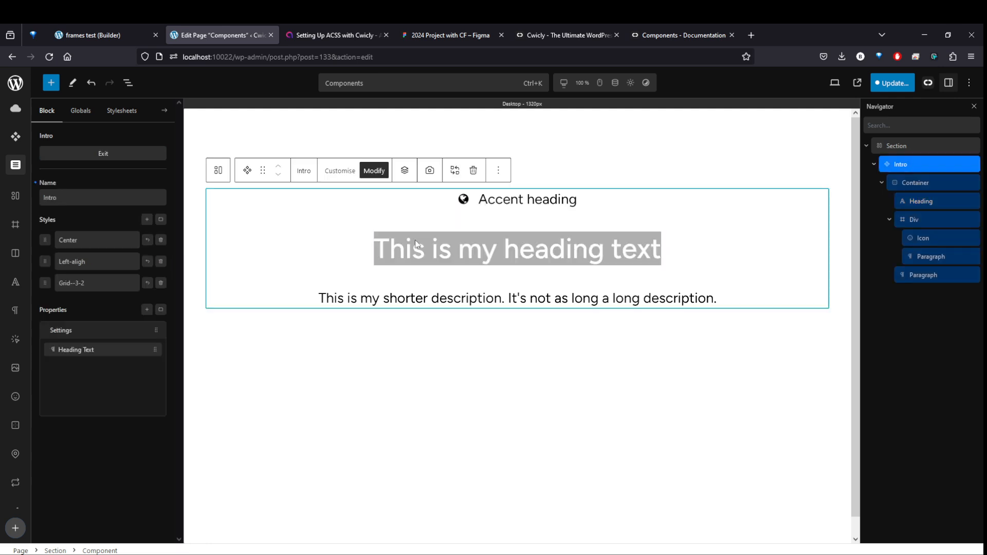
{"action": "left_click", "coordinate": [88, 351]}
{"action": "left_click", "coordinate": [725, 345]}
{"action": "key", "text": "ctrl+v"}
{"action": "left_click", "coordinate": [729, 375]}
{"action": "key", "text": "ctrl+v"}
{"action": "left_click", "coordinate": [739, 409]}
{"action": "key", "text": "ctrl+v"}
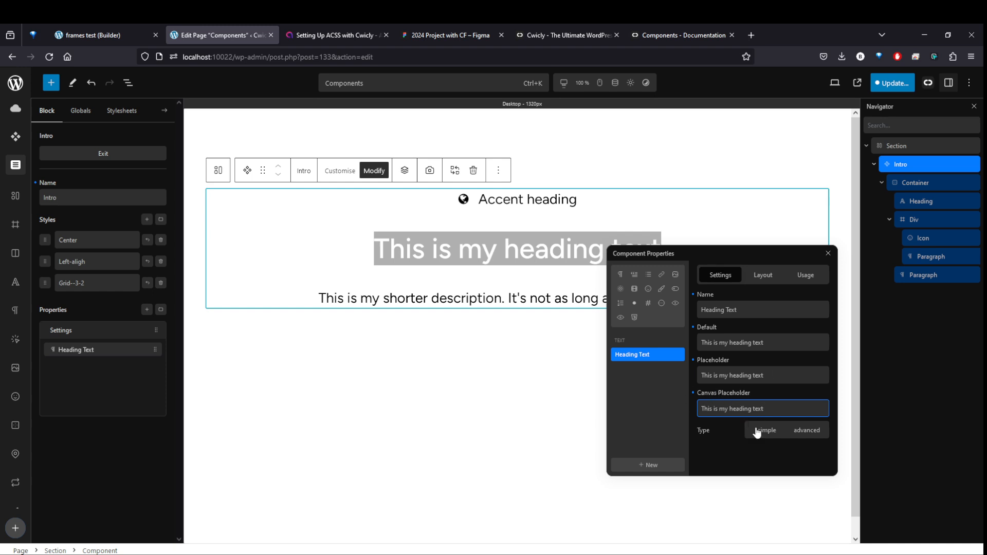
{"action": "left_click", "coordinate": [815, 435]}
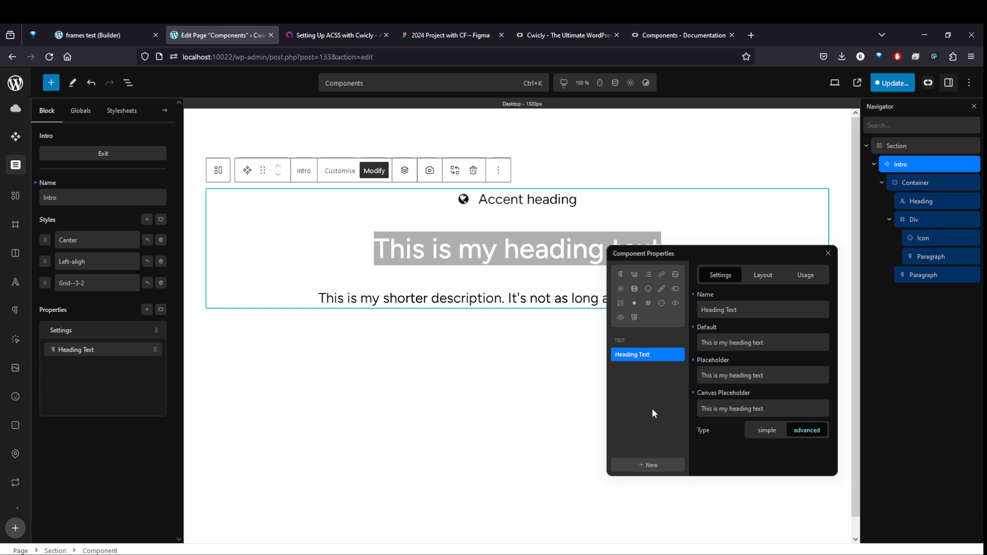
Add a text property named "Accent heading" with that same text as its default, placeholder and canvas placeholder.
{"action": "left_click", "coordinate": [648, 464]}
{"action": "left_click", "coordinate": [643, 344]}
{"action": "left_click", "coordinate": [749, 311]}
{"action": "type", "text": "Accent heading"}
{"action": "key", "text": "ctrl+a"}
{"action": "key", "text": "ctrl+c"}
{"action": "key", "text": "Tab"}
{"action": "key", "text": "ctrl+v"}
{"action": "key", "text": "Tab"}
{"action": "key", "text": "ctrl+v"}
{"action": "key", "text": "Tab"}
{"action": "key", "text": "ctrl+v"}
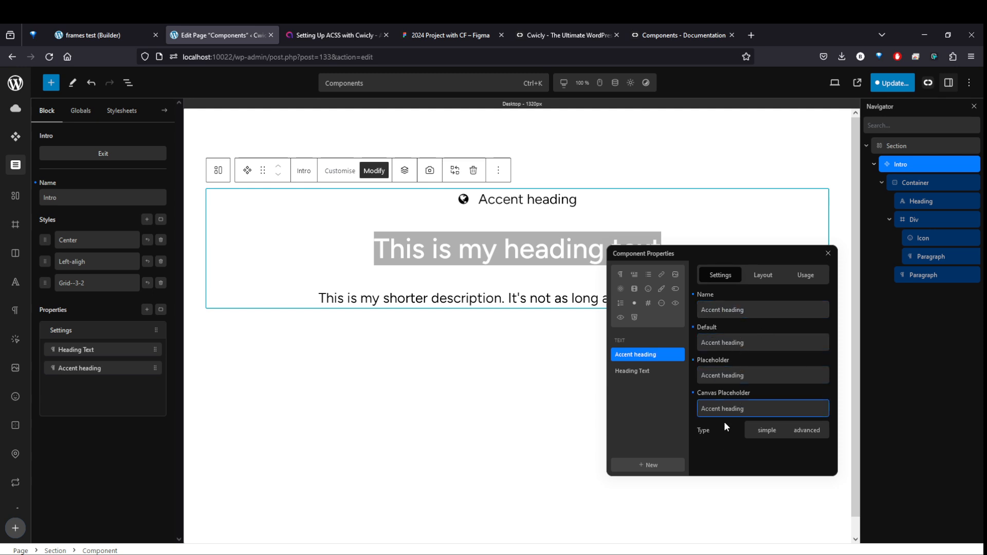
Add a text property named "Description Text", reuse its name as default, placeholder and canvas placeholder, and close the component properties.
{"action": "left_click", "coordinate": [648, 472]}
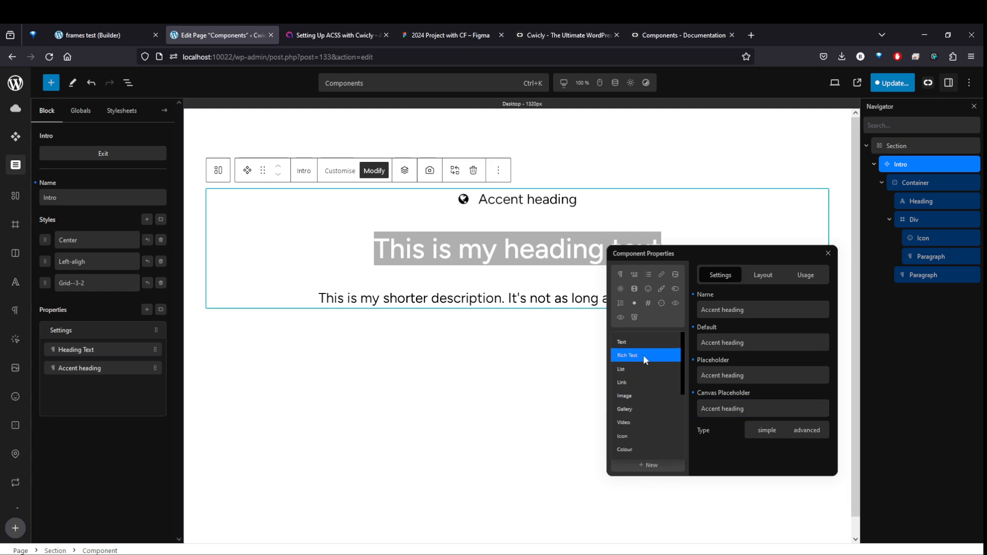
{"action": "left_click", "coordinate": [639, 341]}
{"action": "left_click", "coordinate": [726, 309]}
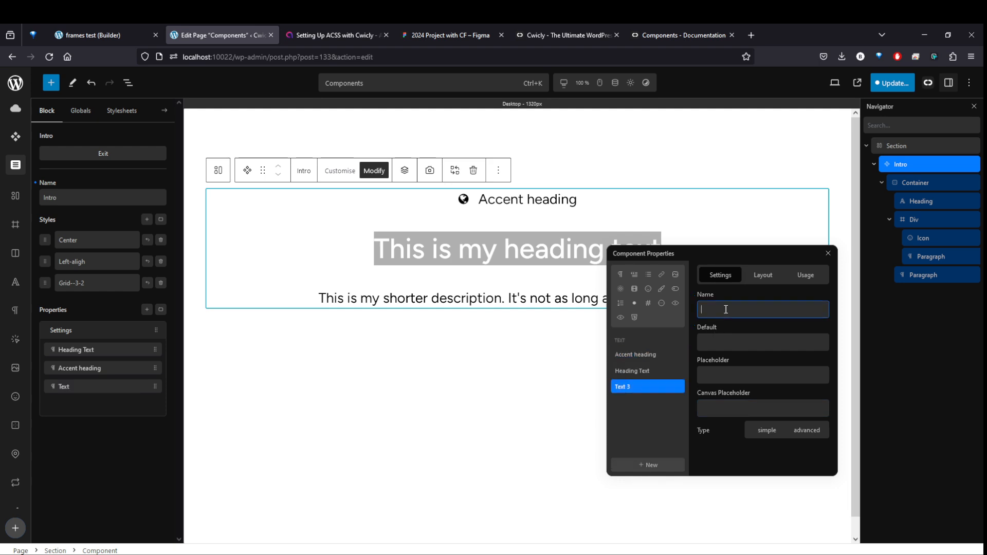
{"action": "type", "text": "Description Text"}
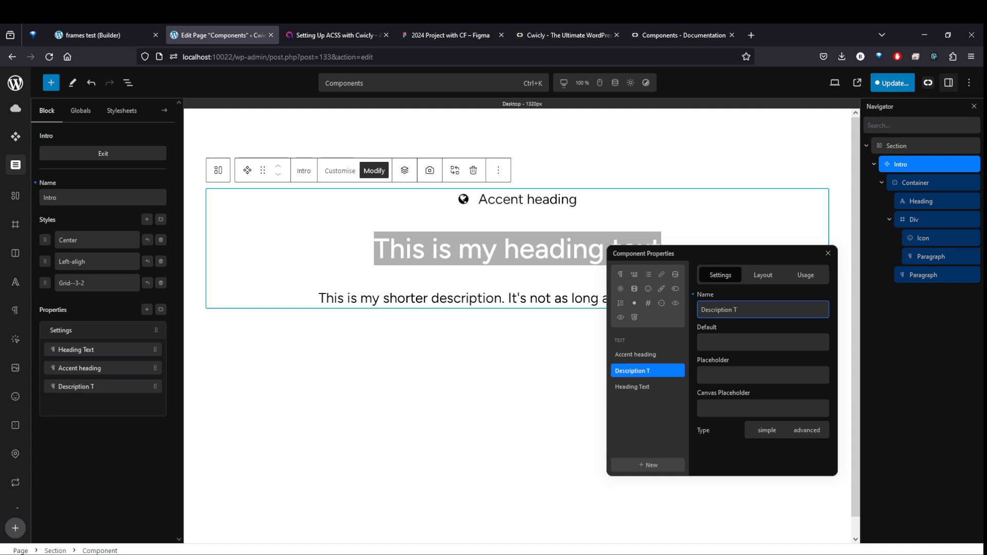
{"action": "key", "text": "Tab"}
{"action": "key", "text": "shift+Tab"}
{"action": "key", "text": "Right"}
{"action": "key", "text": "ctrl+a"}
{"action": "key", "text": "ctrl+c"}
{"action": "key", "text": "Tab"}
{"action": "key", "text": "ctrl+v"}
{"action": "key", "text": "Tab"}
{"action": "key", "text": "ctrl+v"}
{"action": "key", "text": "Tab"}
{"action": "key", "text": "ctrl+v"}
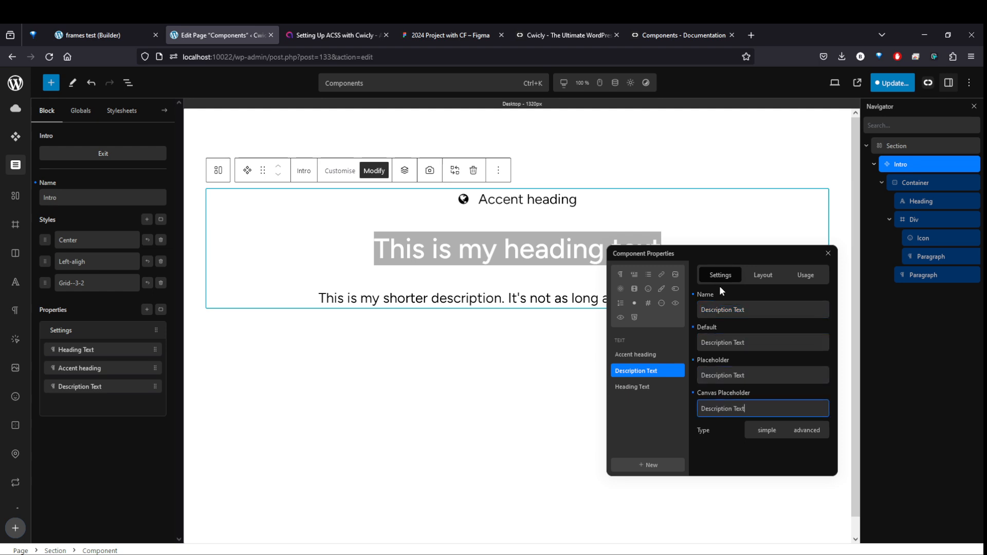
{"action": "left_click", "coordinate": [648, 465]}
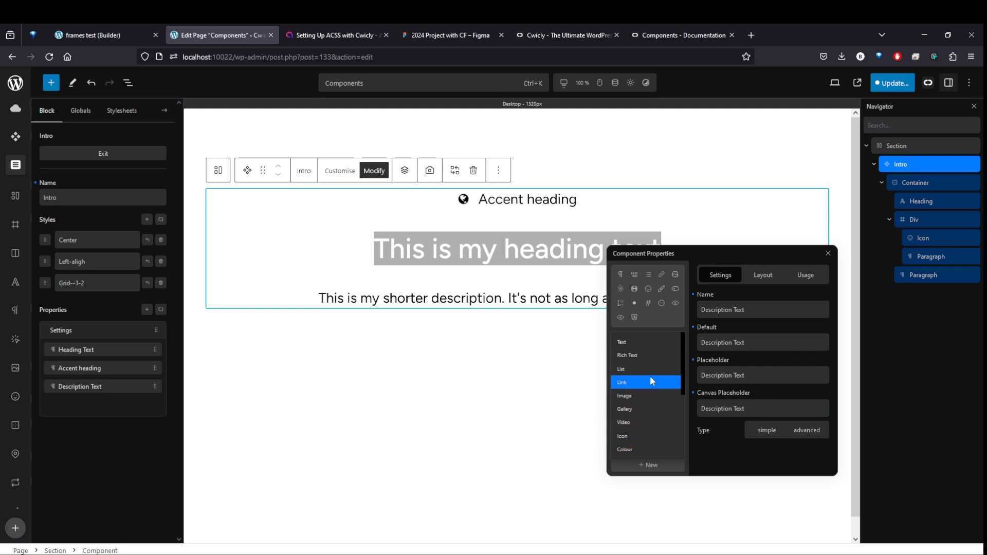
{"action": "left_click", "coordinate": [827, 255]}
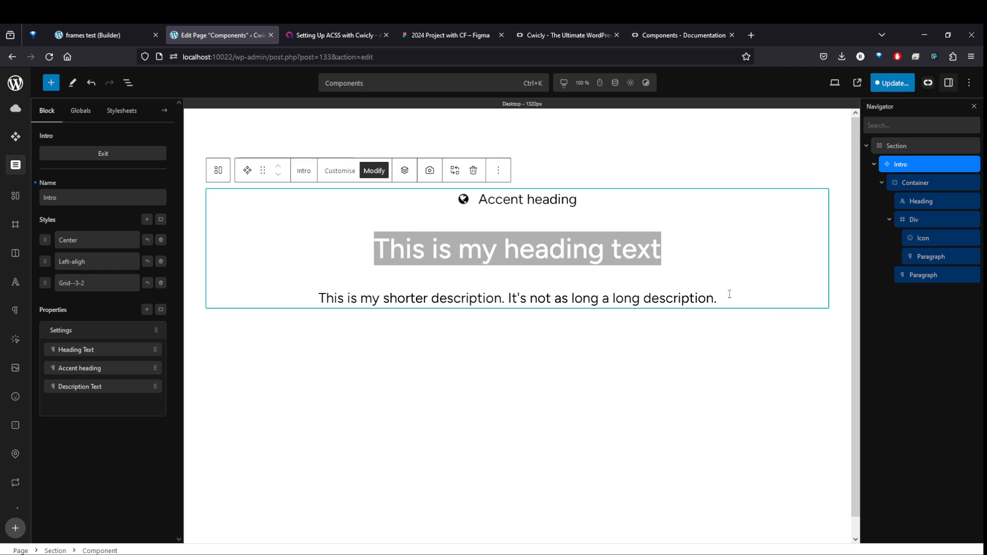
Connect the Heading block's content to the Heading Text property.
{"action": "left_click", "coordinate": [522, 236]}
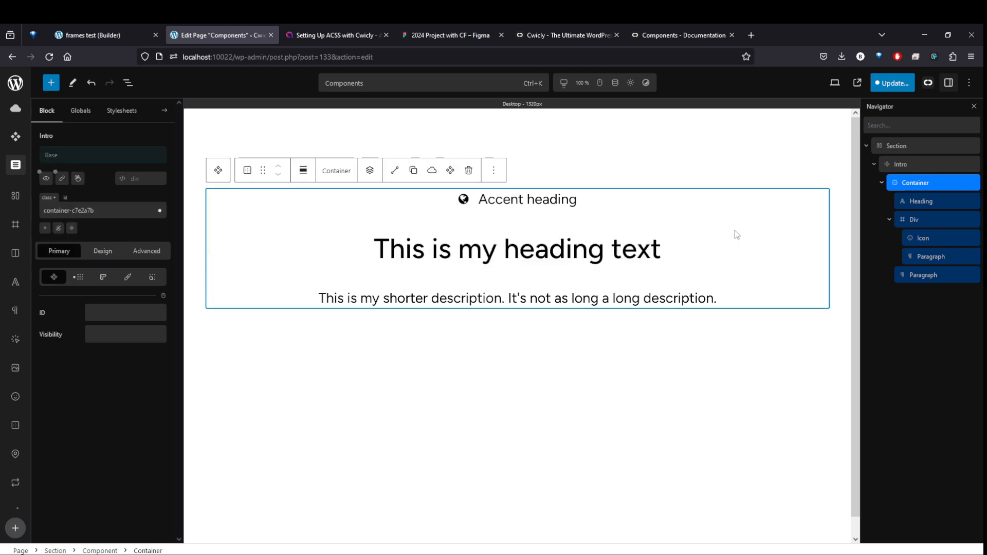
{"action": "left_click", "coordinate": [922, 202]}
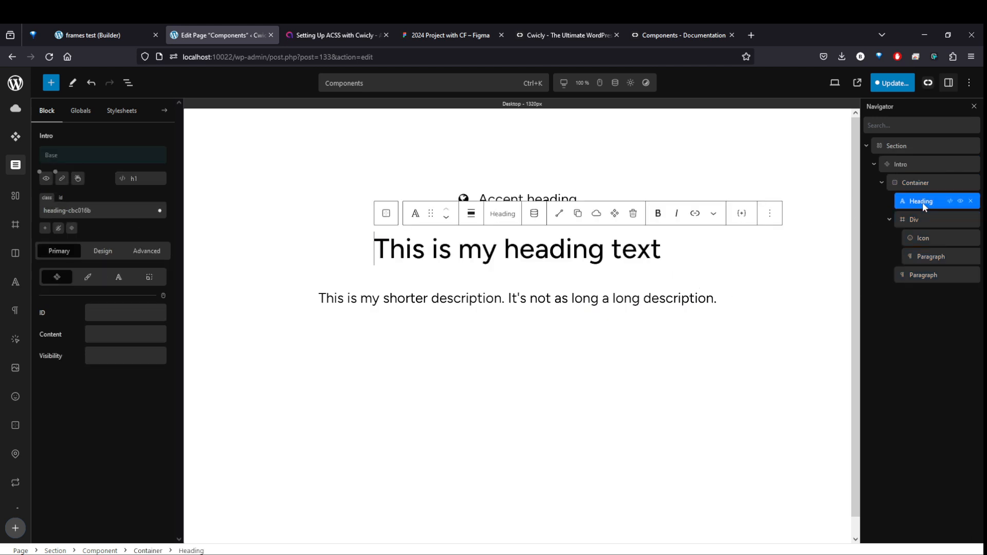
{"action": "left_click", "coordinate": [911, 170]}
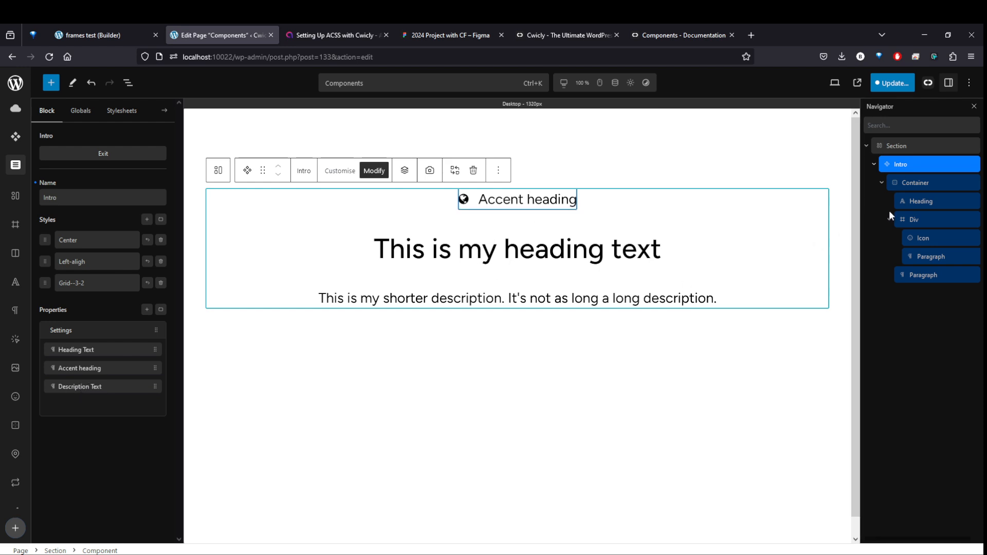
{"action": "left_click", "coordinate": [514, 249]}
{"action": "left_click", "coordinate": [128, 334]}
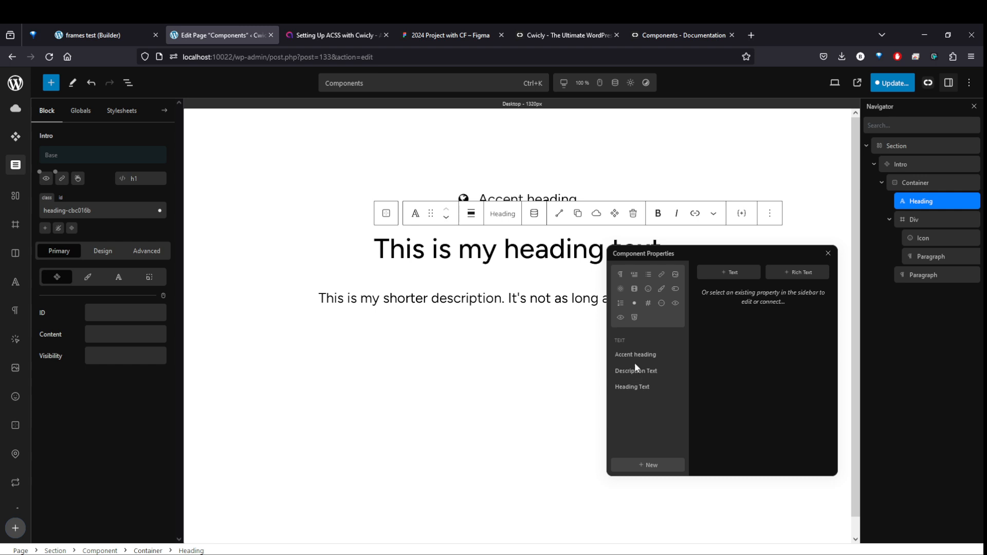
{"action": "left_click", "coordinate": [633, 388]}
{"action": "left_click", "coordinate": [766, 468]}
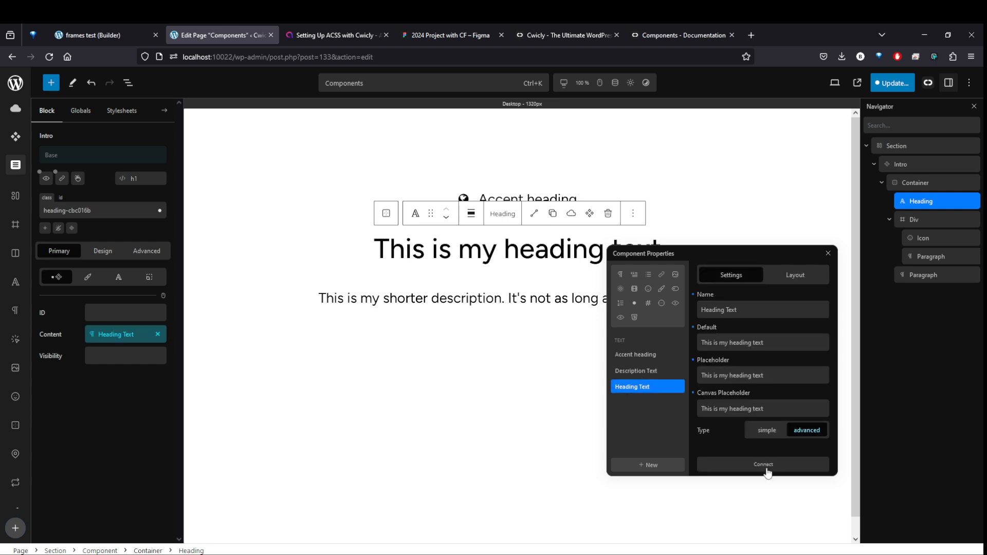
{"action": "left_click", "coordinate": [827, 255]}
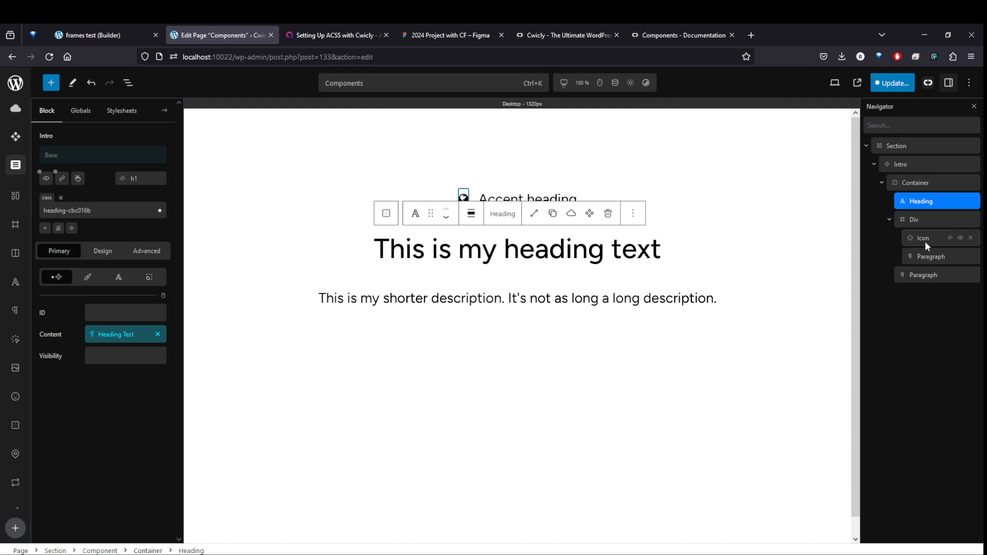
Connect the content of the paragraph inside the Div to the Accent heading property.
{"action": "left_click", "coordinate": [928, 259]}
{"action": "left_click", "coordinate": [114, 340]}
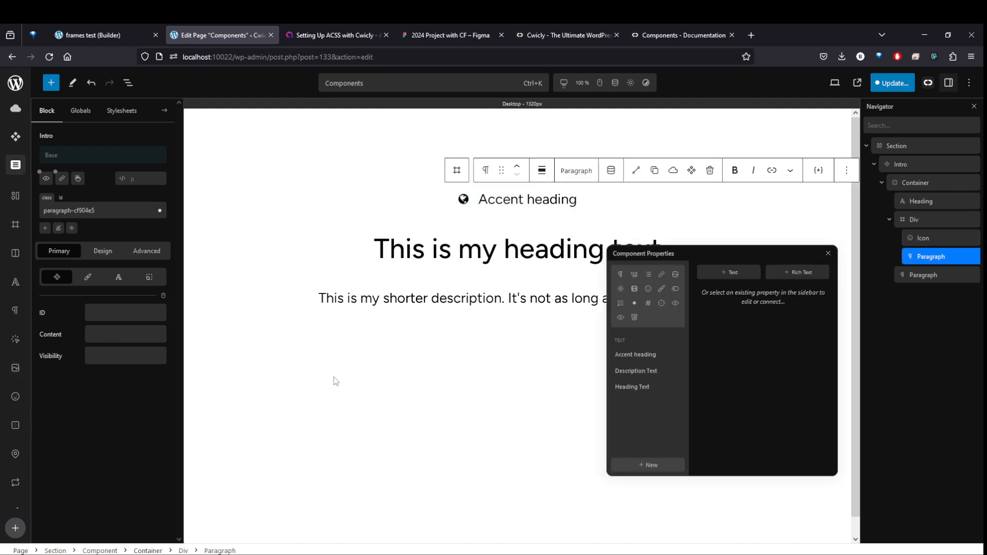
{"action": "left_click", "coordinate": [637, 356]}
{"action": "left_click", "coordinate": [749, 470]}
{"action": "left_click", "coordinate": [827, 254]}
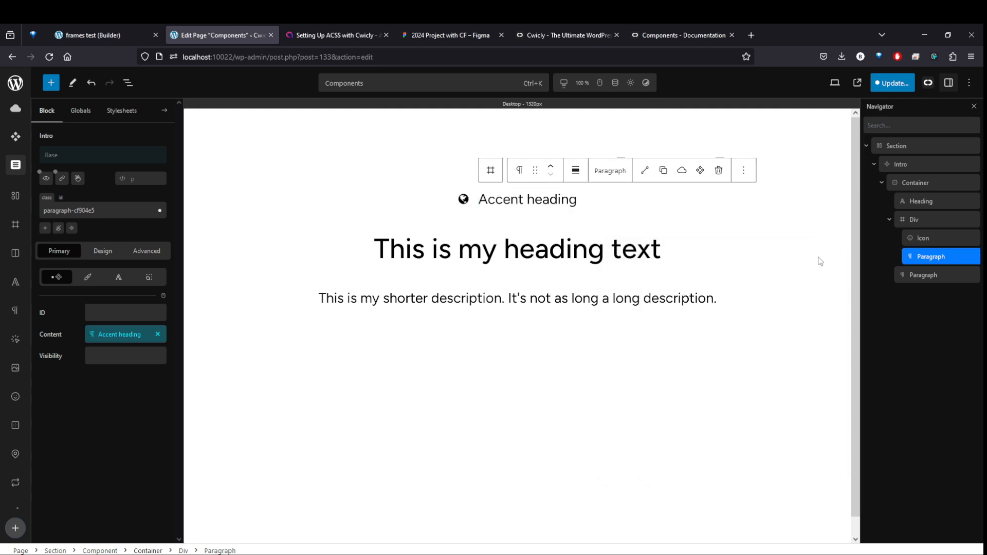
{"action": "left_click", "coordinate": [120, 357]}
{"action": "left_click", "coordinate": [828, 253]}
Rename the paragraph below the Div as "Description" in the block structure.
{"action": "left_click", "coordinate": [910, 276]}
{"action": "double_click", "coordinate": [918, 276]}
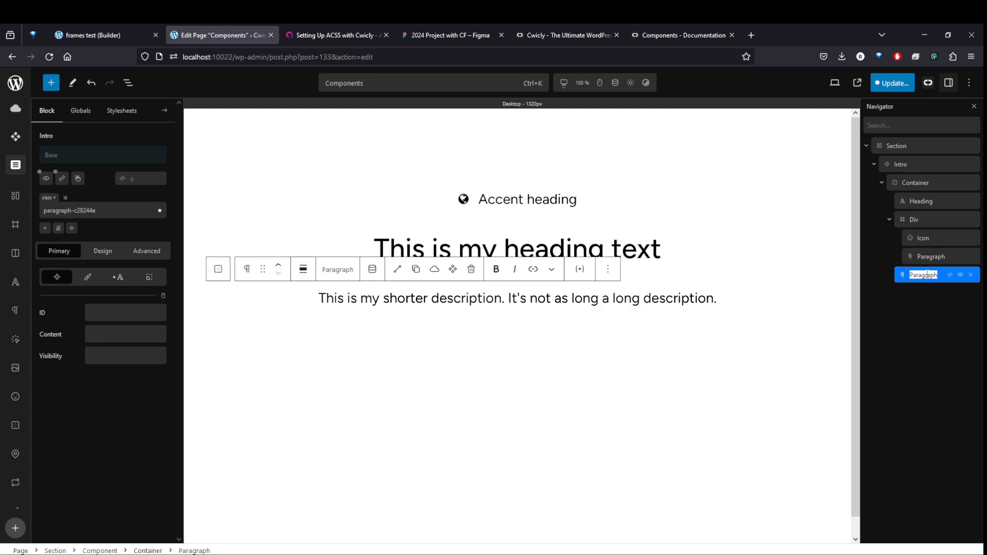
{"action": "type", "text": "Description"}
{"action": "key", "text": "Return"}
Connect the Description block's content to the Description Text property.
{"action": "left_click", "coordinate": [103, 335]}
{"action": "left_click", "coordinate": [635, 370]}
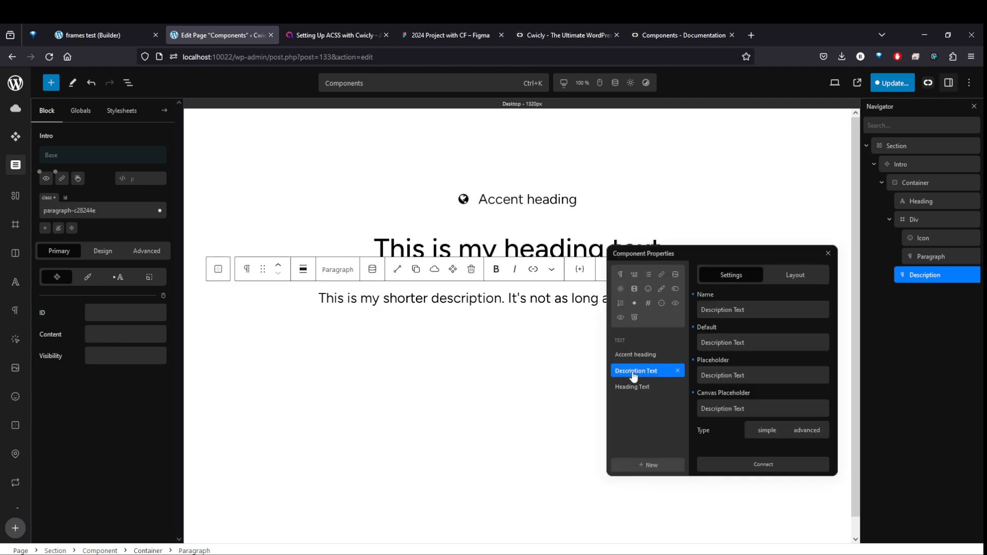
{"action": "left_click", "coordinate": [762, 465]}
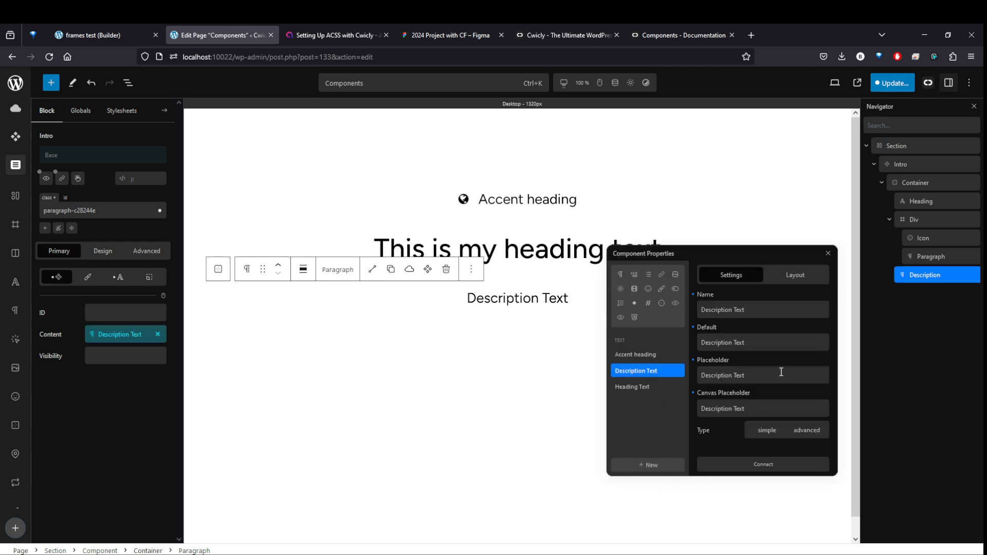
{"action": "left_click", "coordinate": [828, 254]}
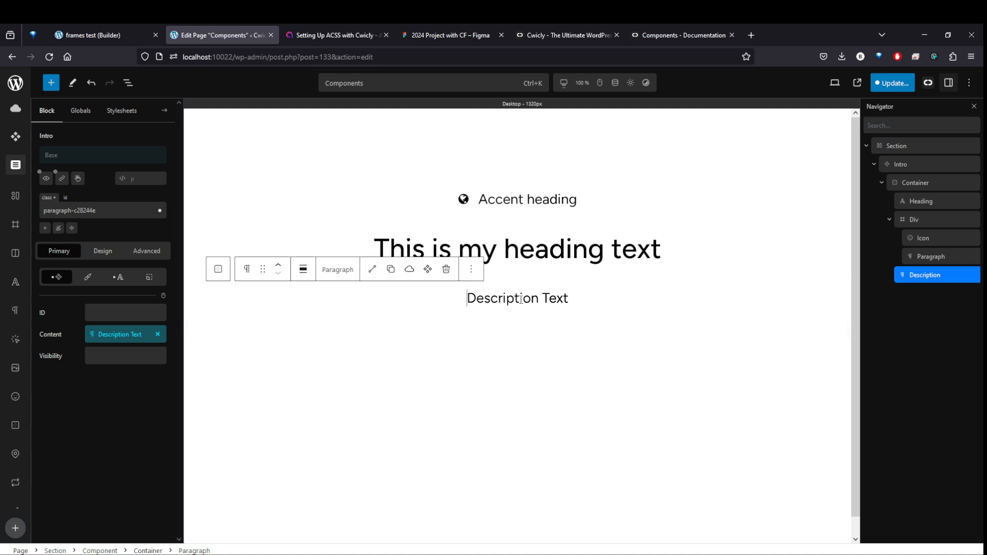
Set the Description Text property's canvas placeholder to "Description Text is longer than a heading", repeated as several sentences without a final period.
{"action": "right_click", "coordinate": [920, 276]}
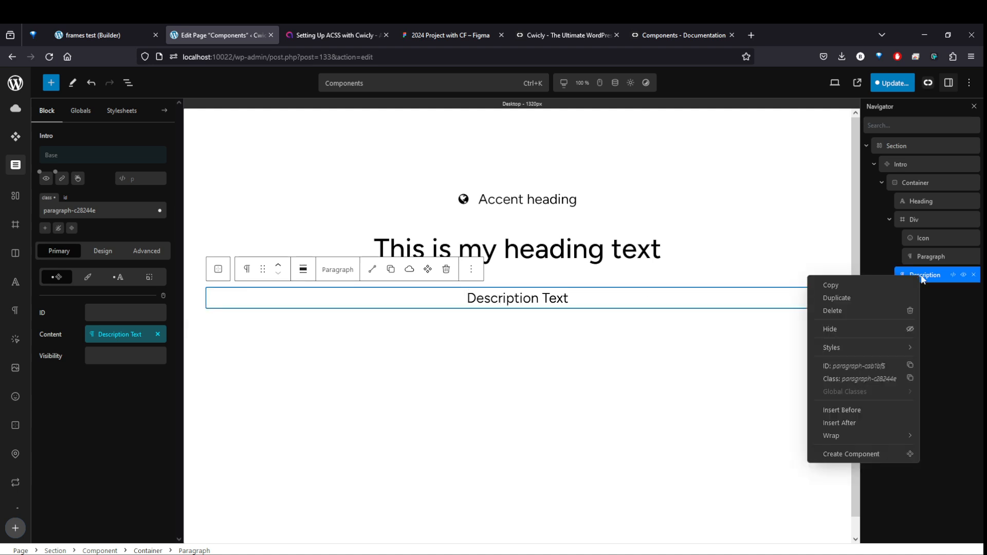
{"action": "left_click", "coordinate": [128, 336]}
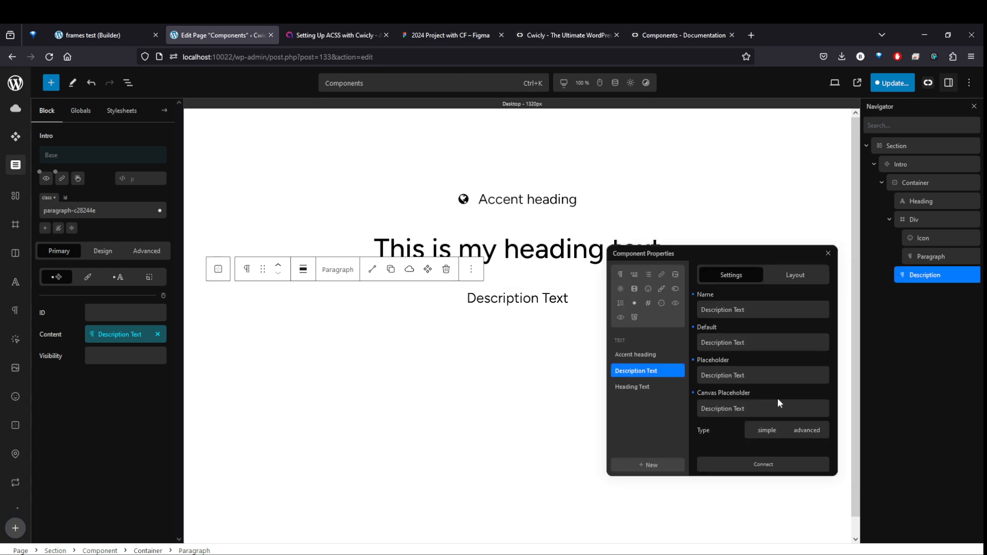
{"action": "left_click", "coordinate": [749, 406]}
{"action": "key", "text": "ctrl+a"}
{"action": "left_click", "coordinate": [751, 407]}
{"action": "type", "text": "is longer than a heading"}
{"action": "key", "text": "ctrl+a"}
{"action": "key", "text": "BackSpace"}
{"action": "key", "text": "ctrl+z"}
{"action": "key", "text": "ctrl+a"}
{"action": "key", "text": "ctrl+c"}
{"action": "key", "text": "Right"}
{"action": "type", "text": "."}
{"action": "key", "text": "ctrl+v"}
{"action": "type", "text": "."}
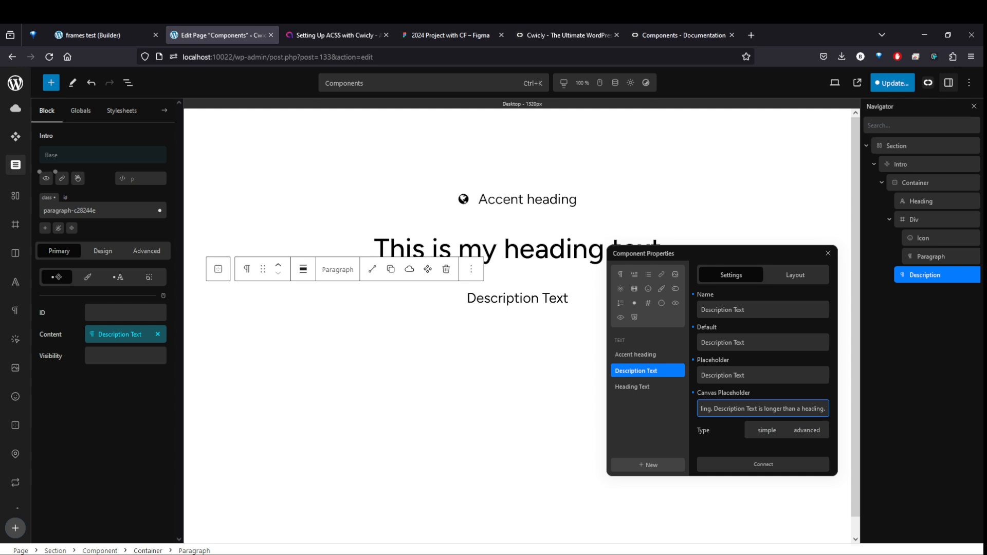
{"action": "key", "text": "BackSpace"}
{"action": "key", "text": "ctrl+a"}
Copy the longer canvas placeholder text into the Description Text property's placeholder and connect the property again.
{"action": "key", "text": "ctrl+c"}
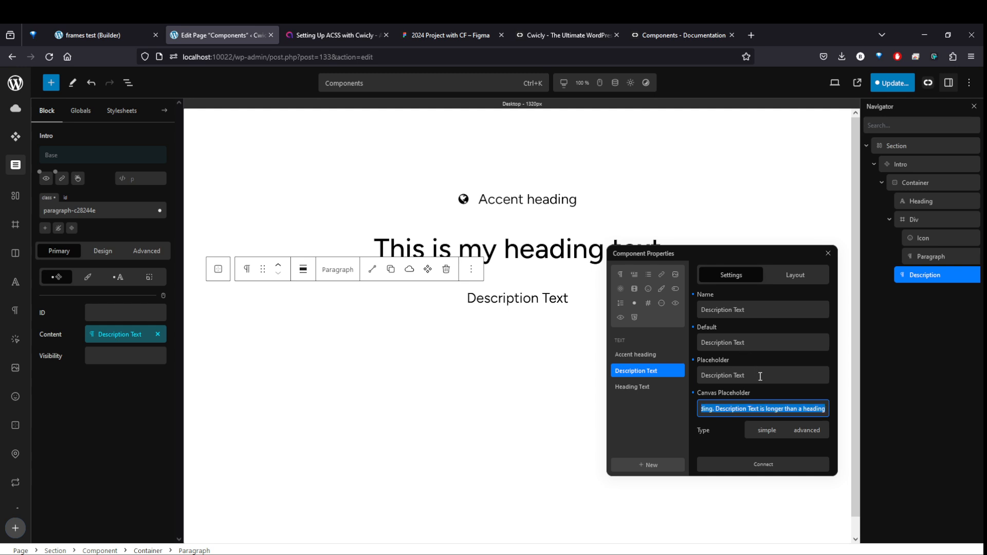
{"action": "left_click_drag", "start_coordinate": [759, 374], "coordinate": [612, 372]}
{"action": "key", "text": "ctrl+v"}
{"action": "left_click", "coordinate": [763, 468]}
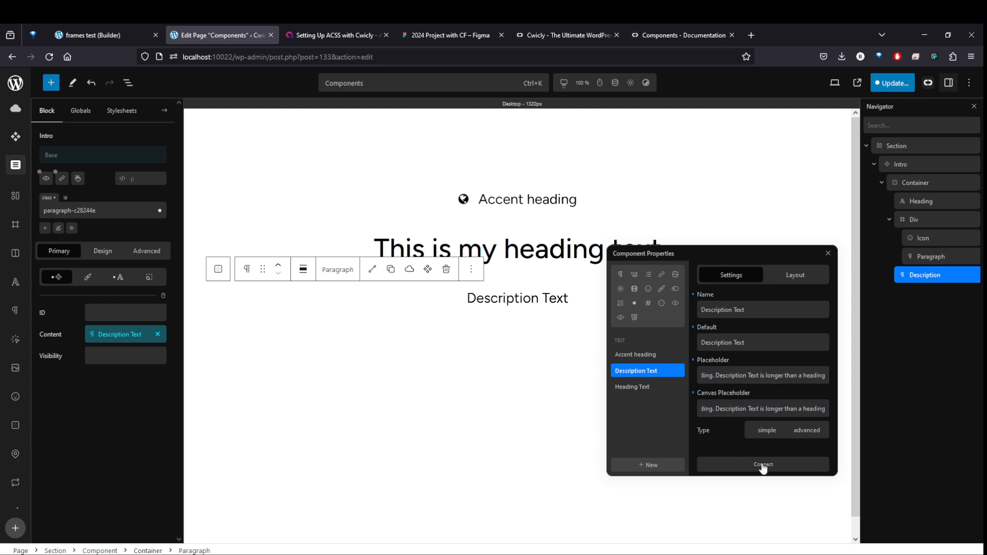
{"action": "left_click", "coordinate": [828, 254]}
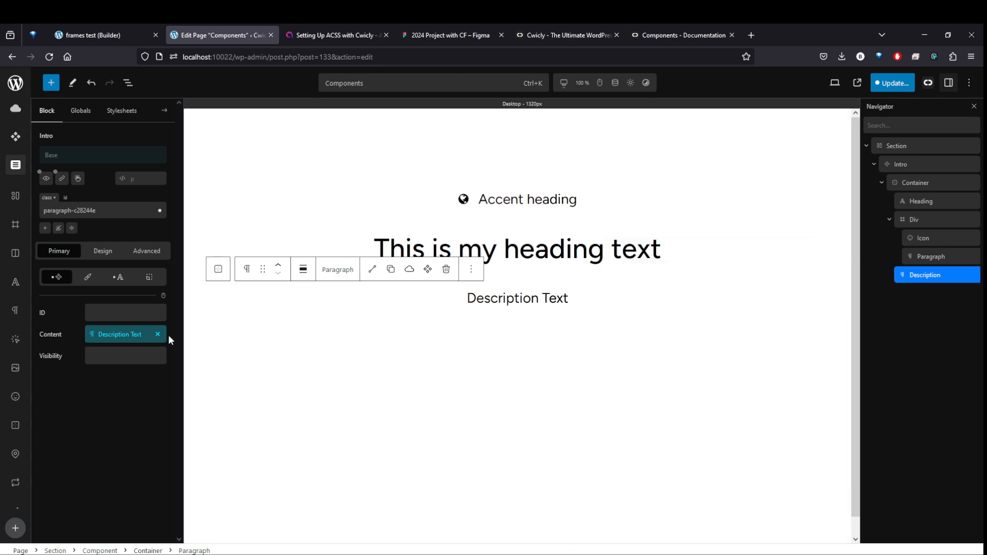
Disconnect the Description block's content and reconnect it to the Description Text property.
{"action": "left_click", "coordinate": [158, 334]}
{"action": "left_click", "coordinate": [128, 339]}
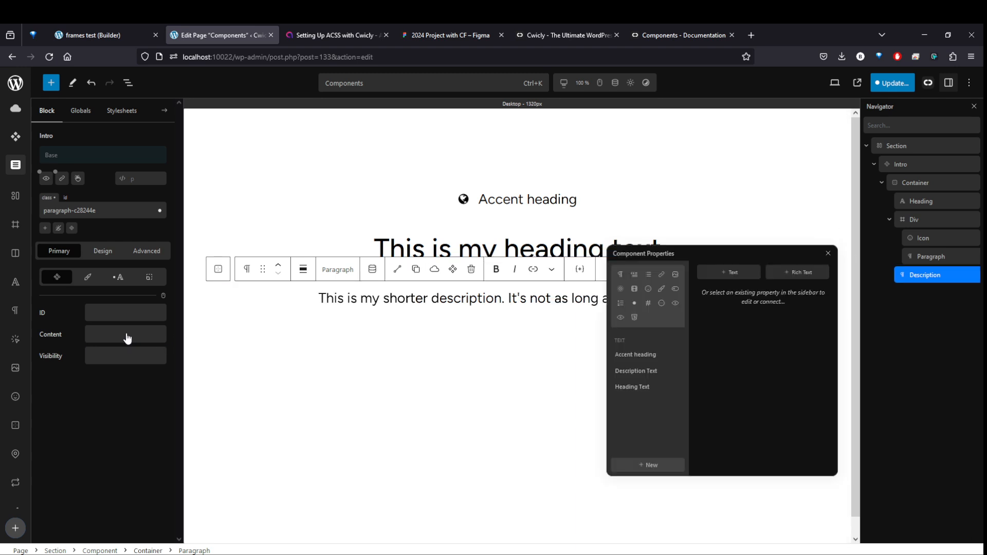
{"action": "left_click", "coordinate": [638, 371]}
{"action": "left_click", "coordinate": [769, 464]}
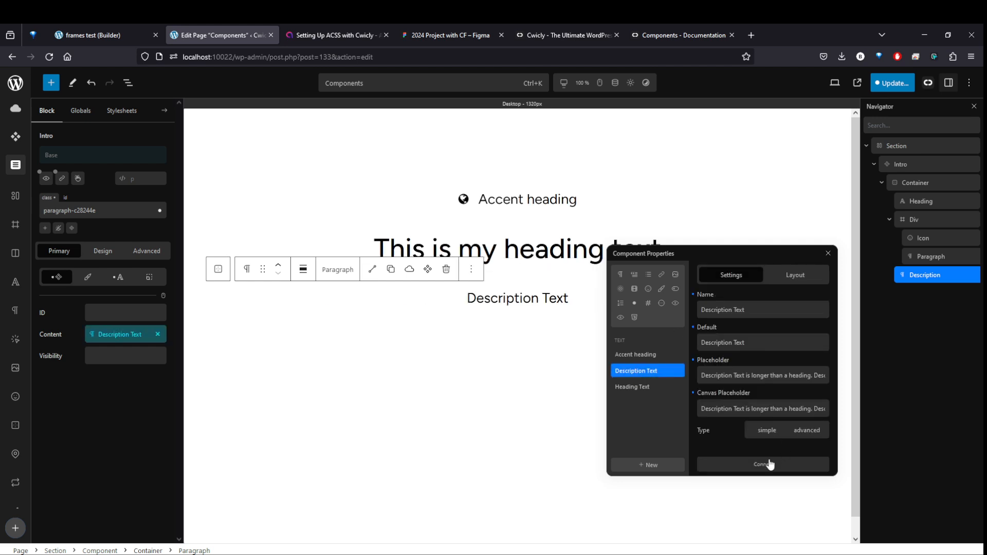
Set the Description Text property's default to "Description Text is longer than a heading" repeated three times, and close the component properties.
{"action": "left_click_drag", "start_coordinate": [758, 344], "coordinate": [637, 348]}
{"action": "type", "text": "Description Text is longer than a heading. Description Text is longer than a heading. Description Text is longer than a heading"}
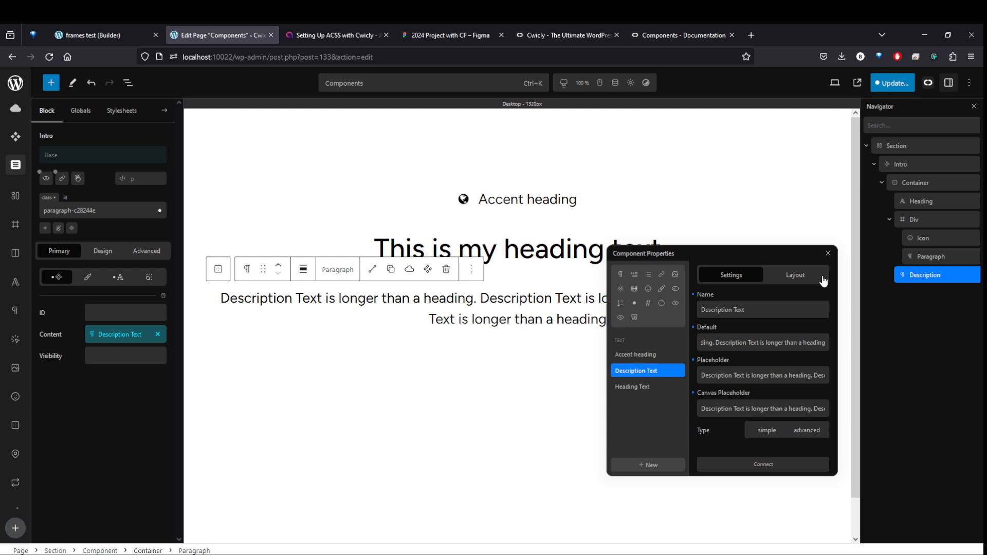
{"action": "left_click", "coordinate": [828, 253]}
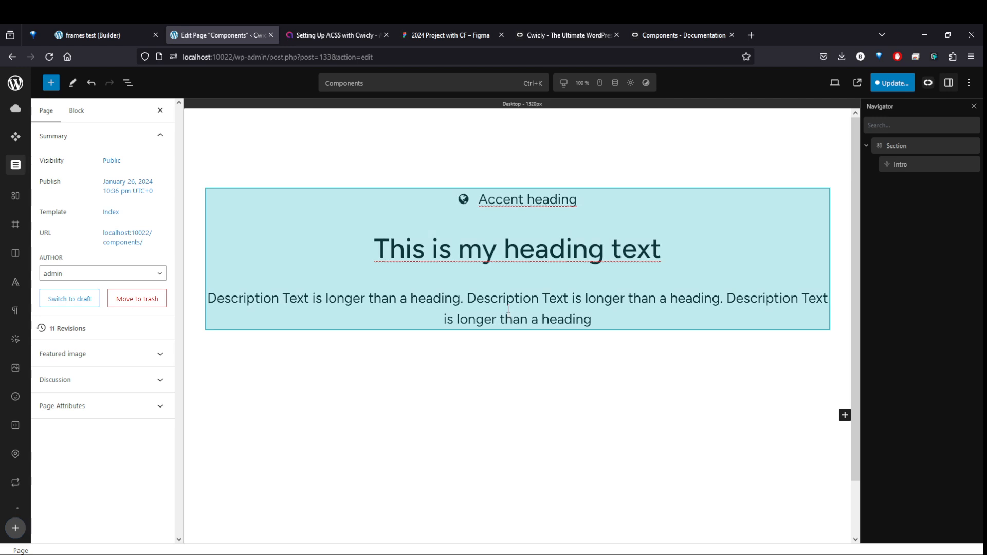
Select the Intro component on the page and reopen it for modification.
{"action": "left_click", "coordinate": [799, 242]}
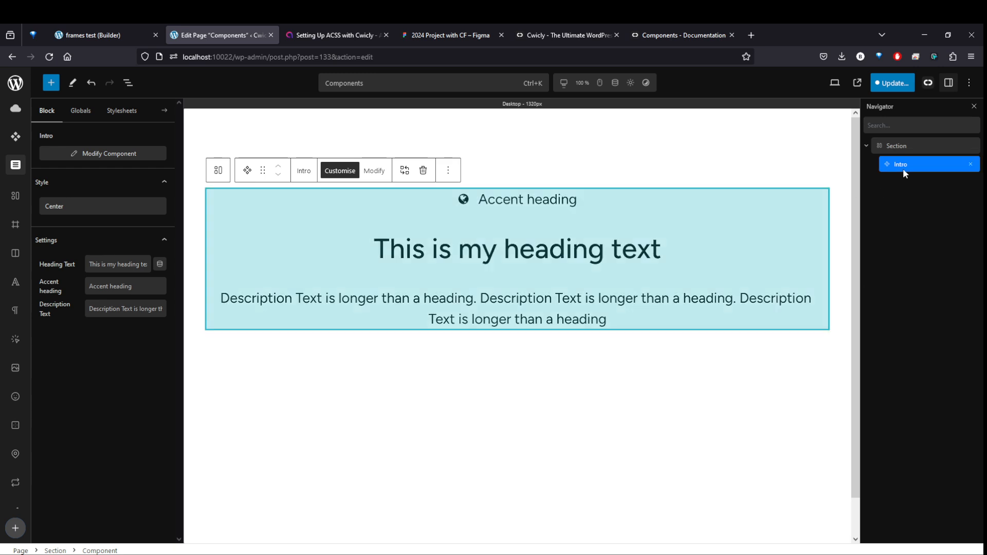
{"action": "left_click", "coordinate": [98, 155]}
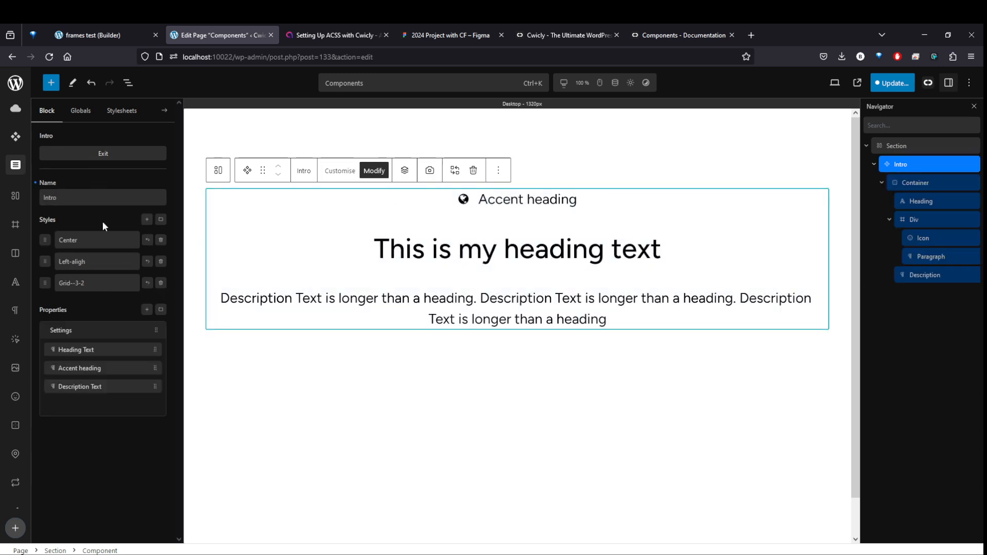
Add an icon-type property to the Intro component and name it "Icon".
{"action": "left_click", "coordinate": [146, 310]}
{"action": "left_click", "coordinate": [131, 422]}
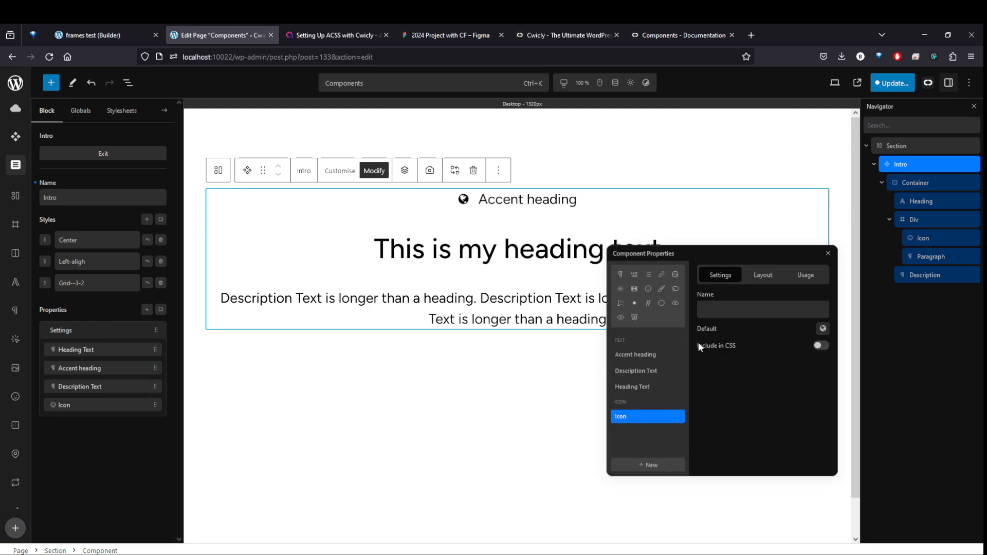
{"action": "left_click", "coordinate": [734, 309]}
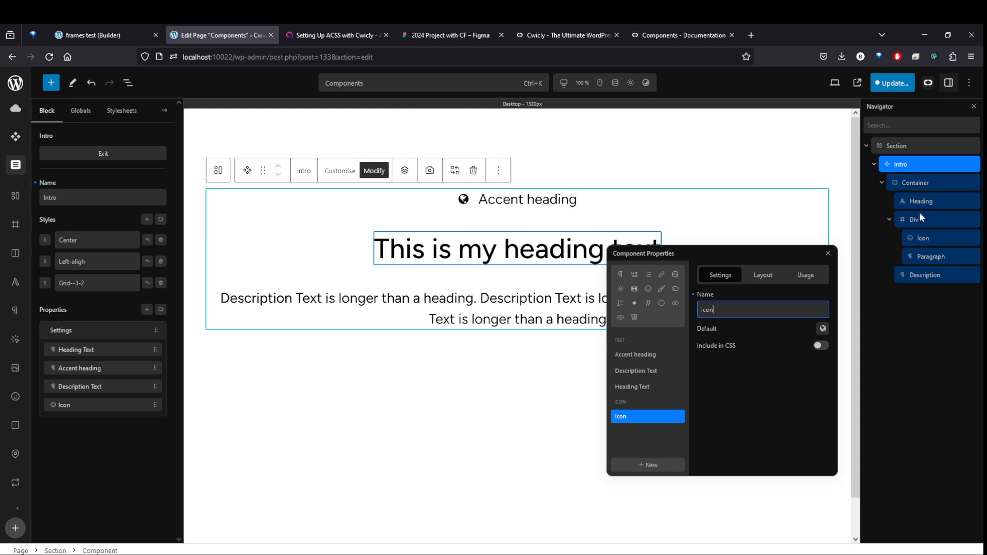
Connect the Icon block's icon to the Icon property and exit the Intro component's modification mode.
{"action": "left_click", "coordinate": [924, 238]}
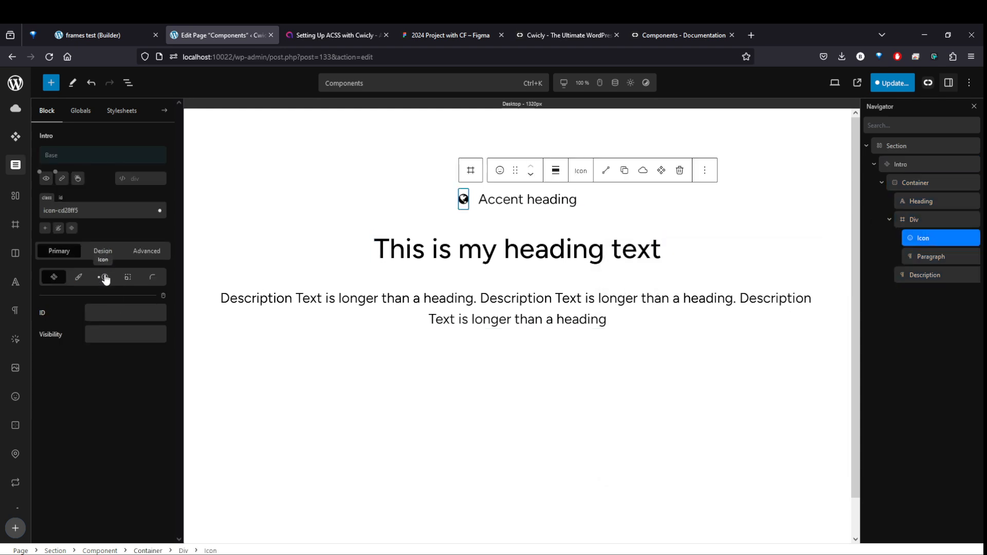
{"action": "left_click", "coordinate": [105, 278]}
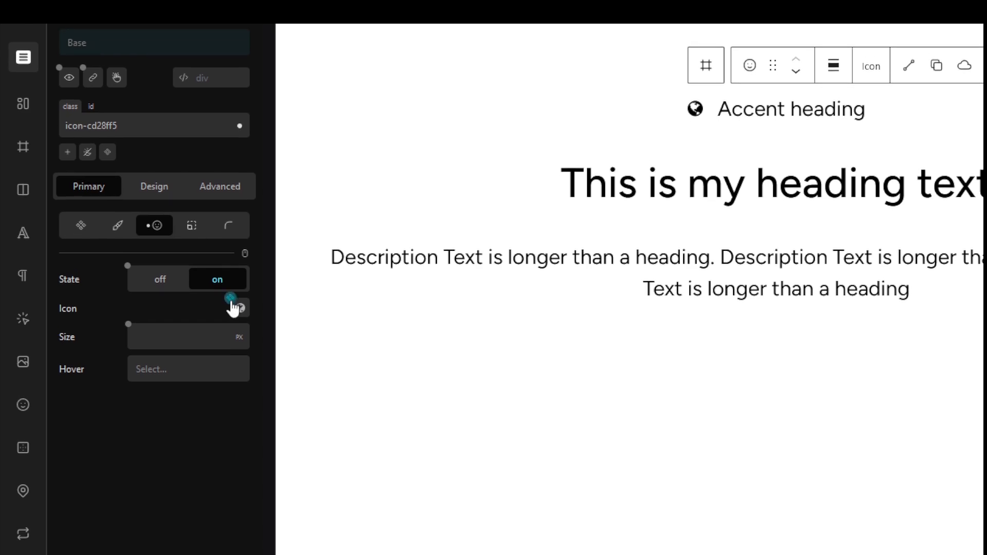
{"action": "left_click", "coordinate": [230, 298]}
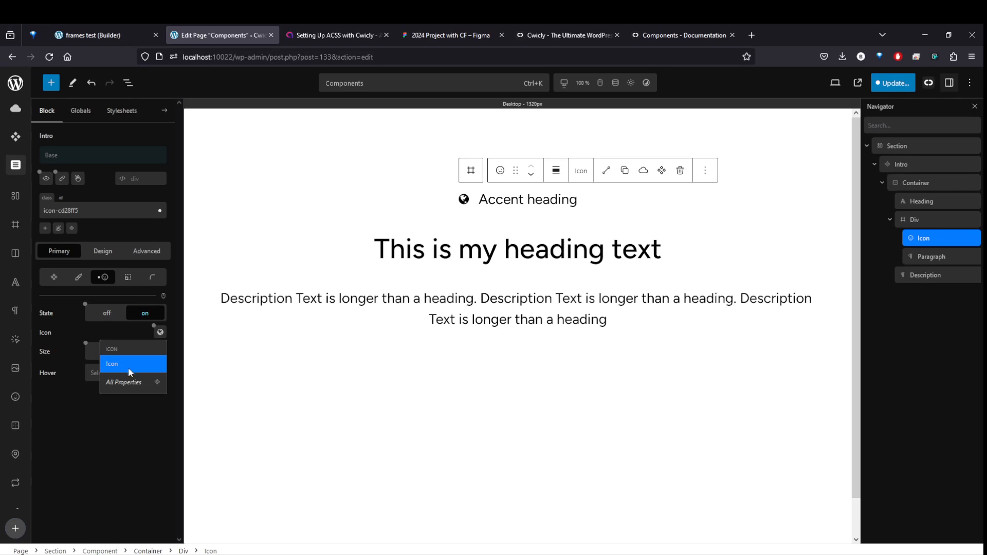
{"action": "left_click", "coordinate": [126, 366]}
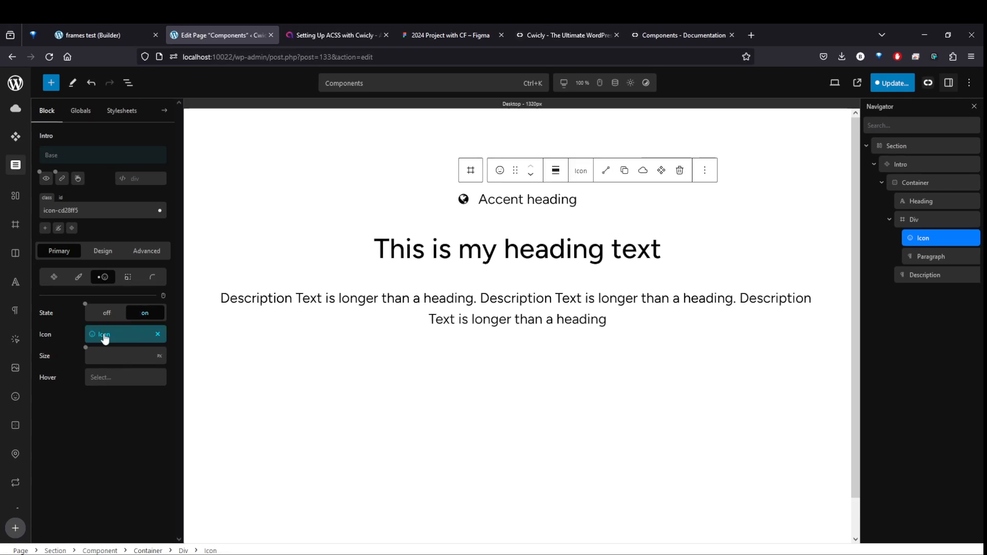
{"action": "left_click", "coordinate": [927, 257]}
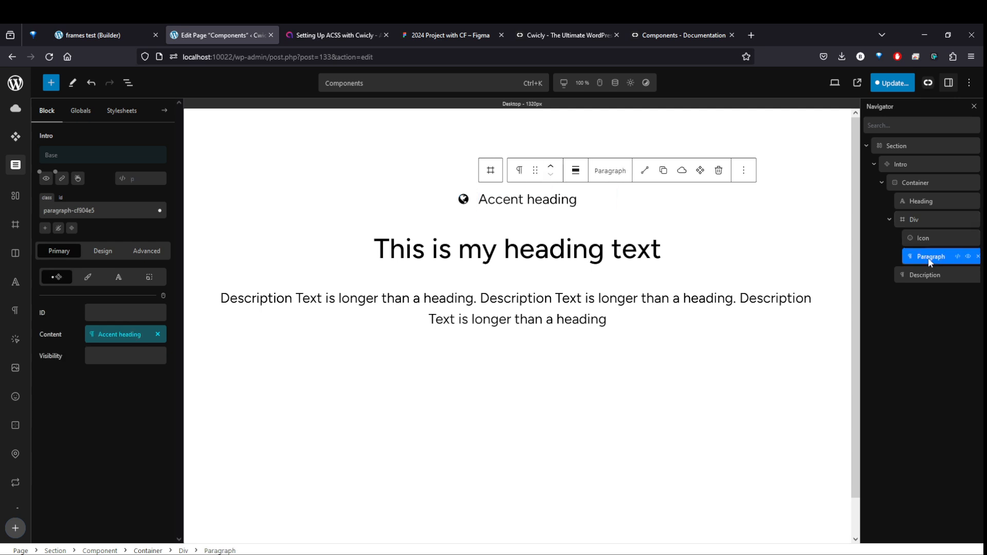
{"action": "left_click", "coordinate": [916, 165]}
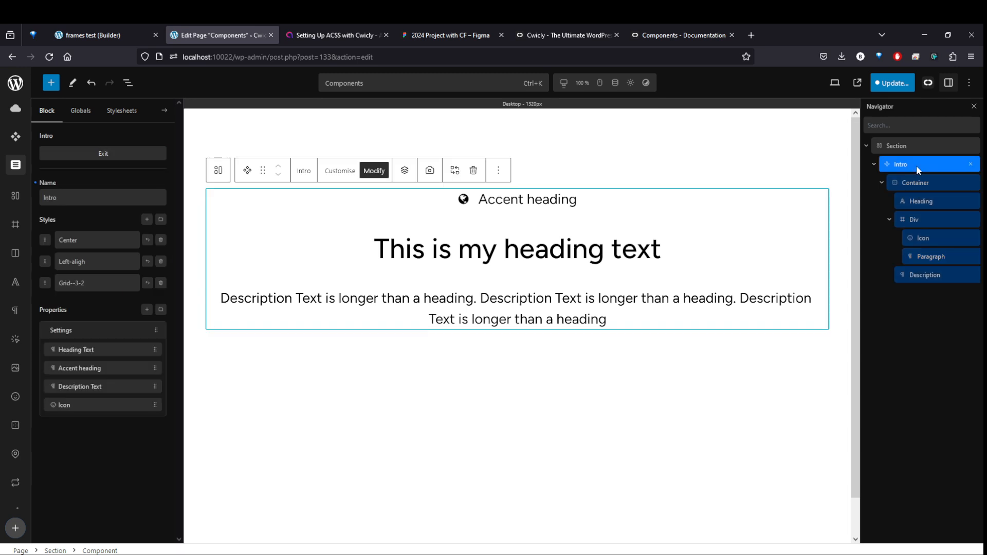
{"action": "left_click", "coordinate": [94, 156]}
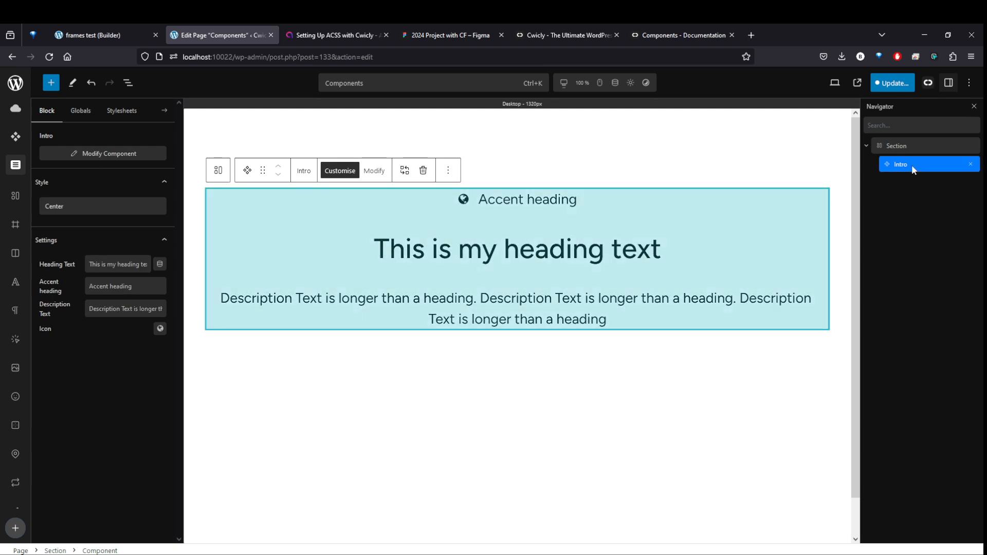
{"action": "left_click", "coordinate": [14, 167]}
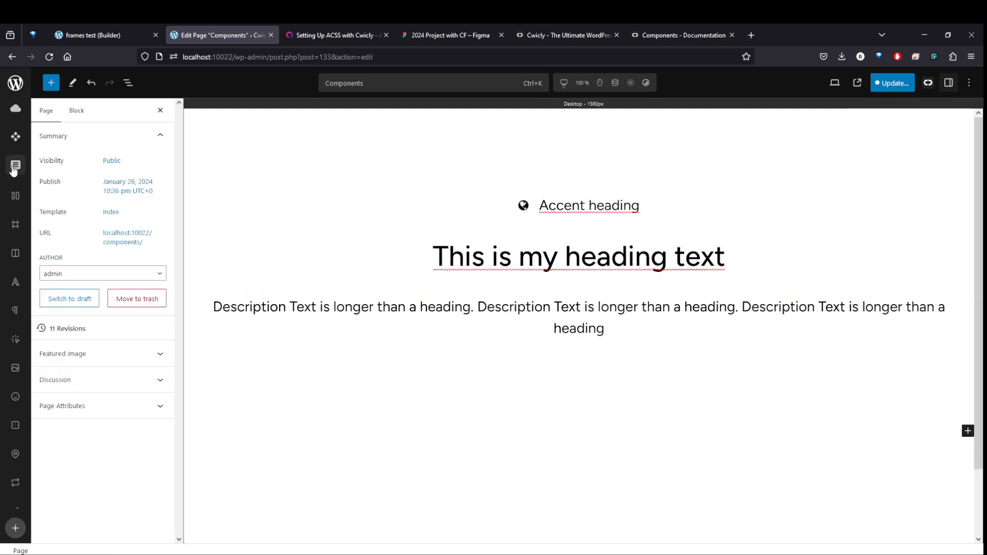
{"action": "left_click", "coordinate": [16, 136]}
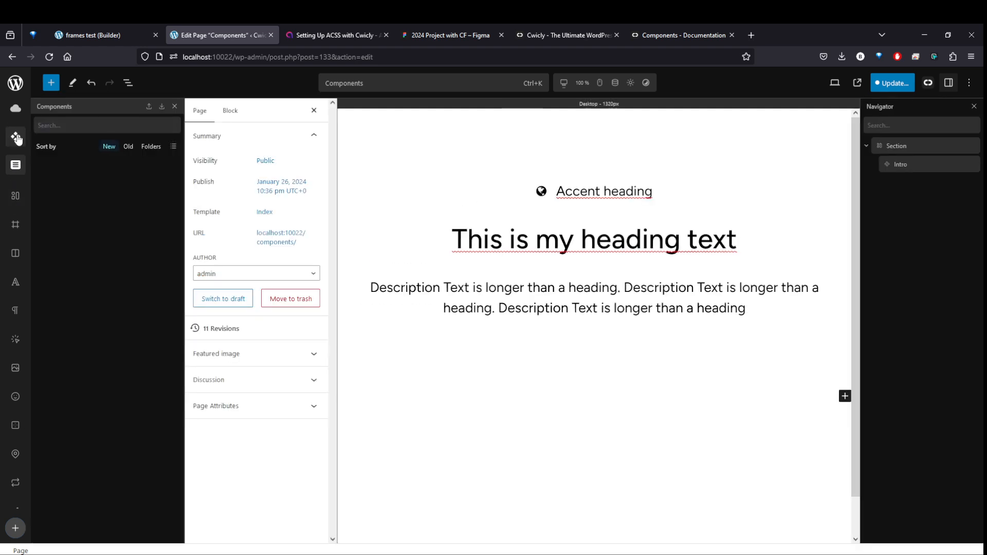
{"action": "left_click", "coordinate": [85, 177]}
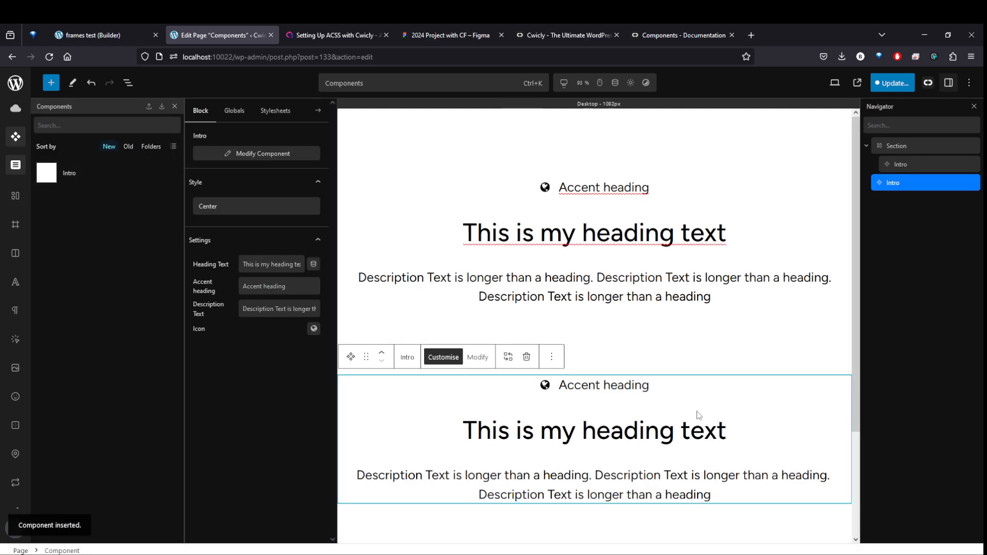
{"action": "left_click", "coordinate": [735, 408]}
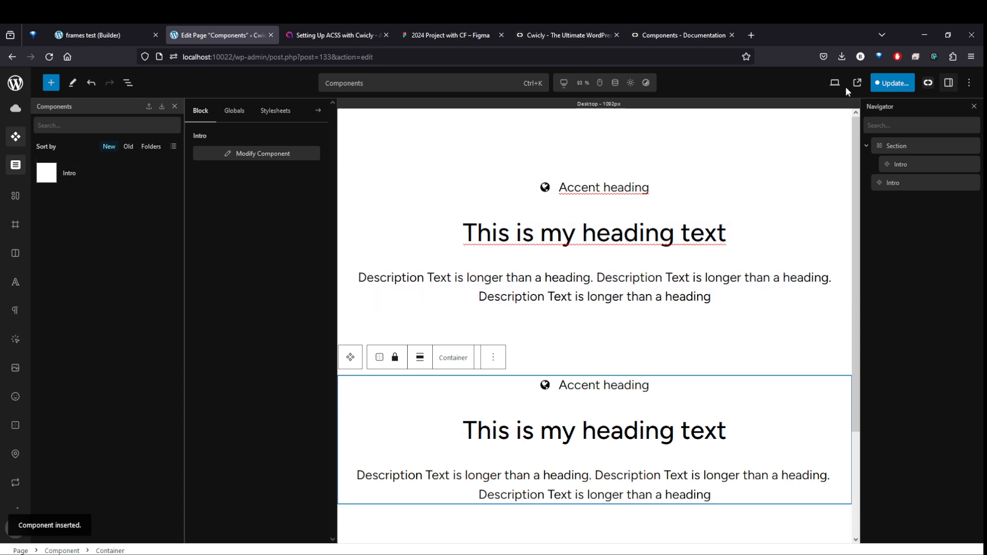
{"action": "left_click", "coordinate": [912, 337]}
{"action": "left_click", "coordinate": [970, 184]}
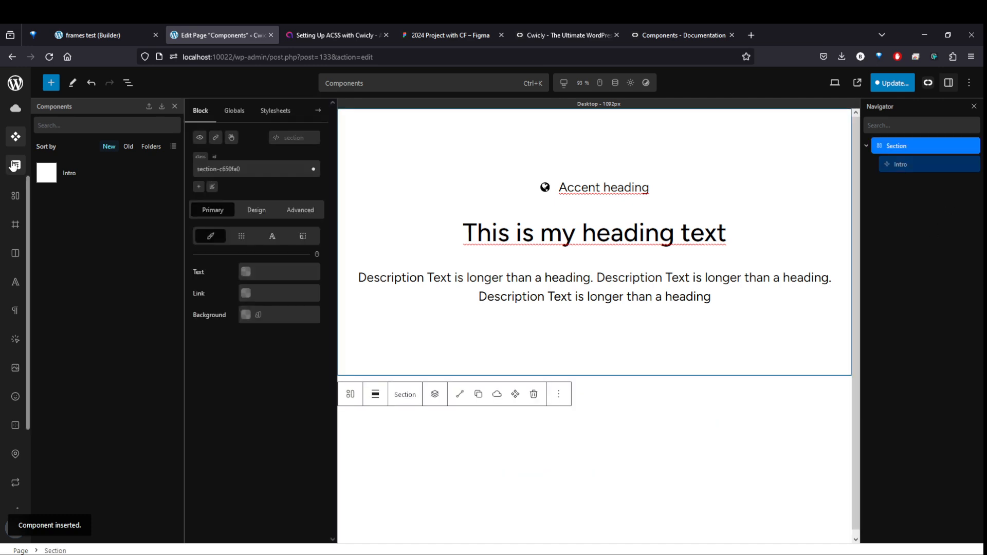
Insert a second Intro component from the component library inside the Section and close the library.
{"action": "left_click", "coordinate": [18, 136]}
{"action": "left_click", "coordinate": [20, 139]}
{"action": "left_click", "coordinate": [87, 177]}
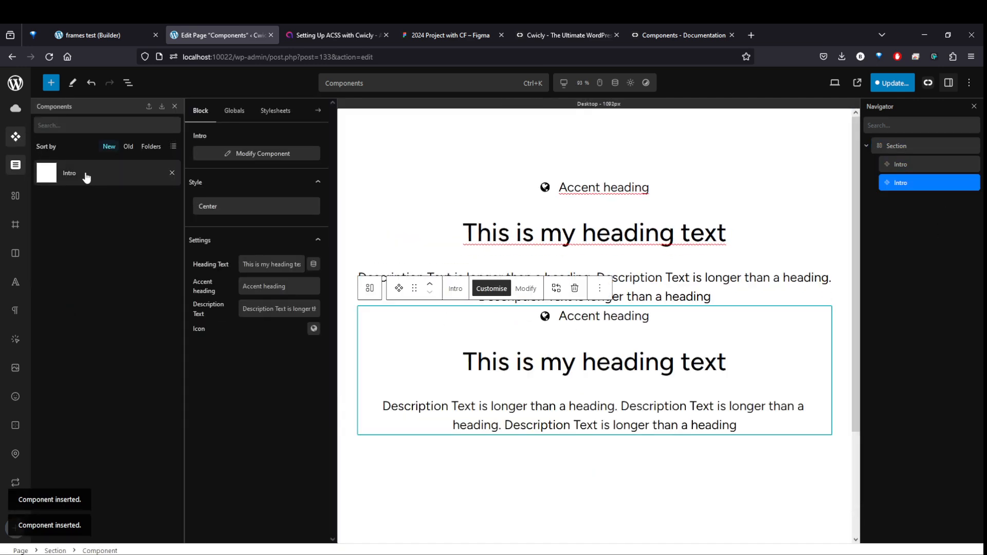
{"action": "left_click", "coordinate": [174, 106]}
Set the second Intro's Heading Text to "Heading 2", Accent heading to "Get started" and Description Text to "asdijasidjaoisjdiasjdasd".
{"action": "triple_click", "coordinate": [111, 264]}
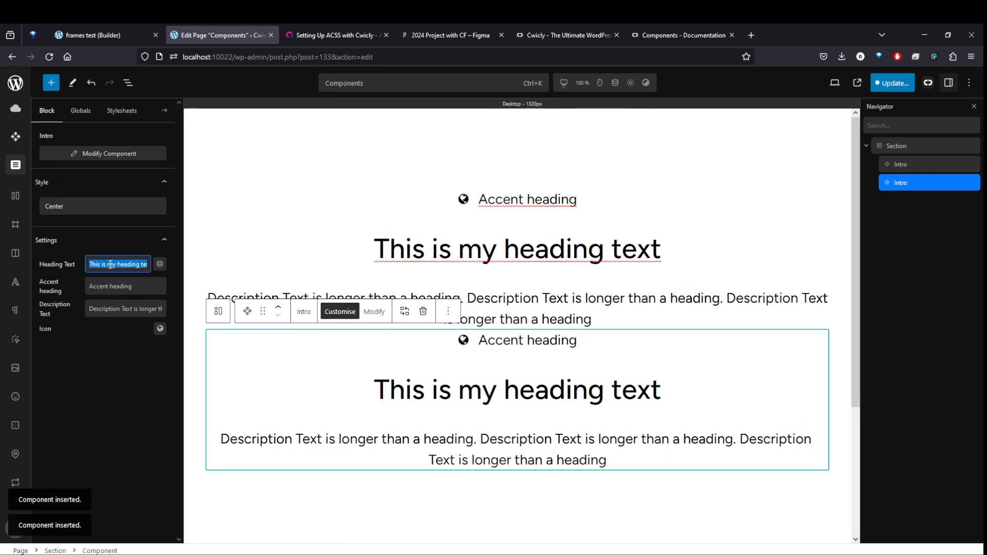
{"action": "type", "text": "Heading 2"}
{"action": "key", "text": "shift+Tab"}
{"action": "triple_click", "coordinate": [133, 288]}
{"action": "type", "text": "Get started"}
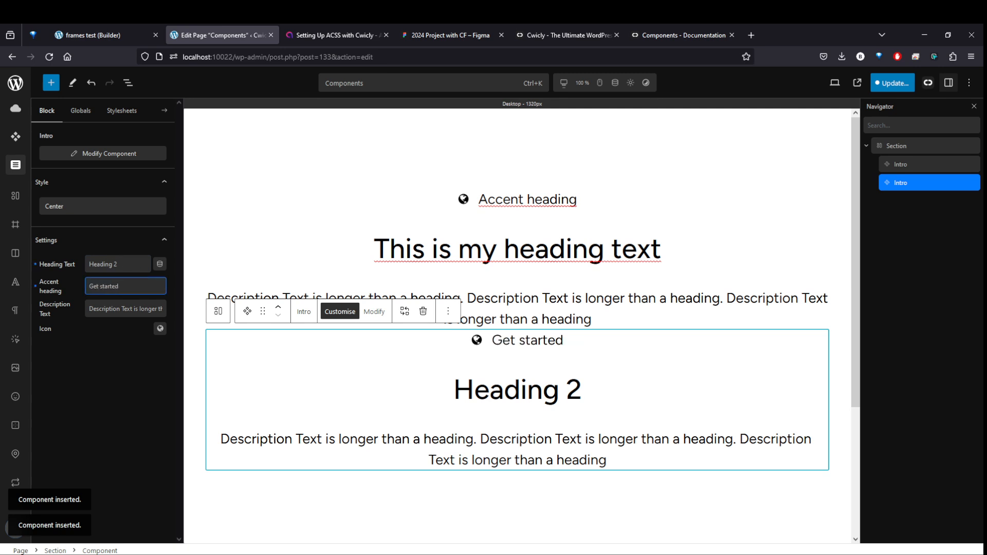
{"action": "triple_click", "coordinate": [140, 306]}
{"action": "type", "text": "asdijasidjaoisjdiasjdasd"}
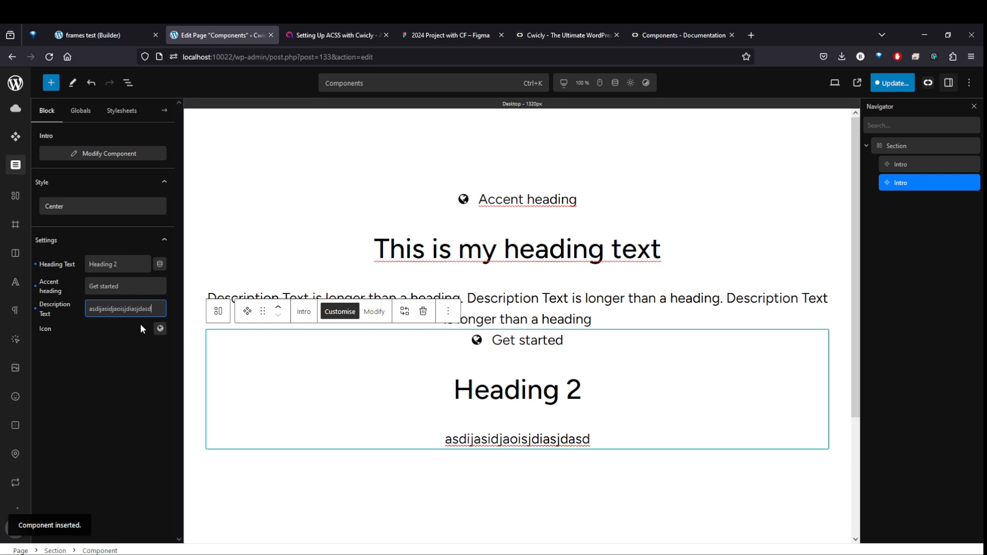
Try calendar and circled left-arrow icons from the FontAwesome 6 Regular library on the second Intro, and delete that Intro component.
{"action": "left_click", "coordinate": [160, 330]}
{"action": "left_click", "coordinate": [134, 360]}
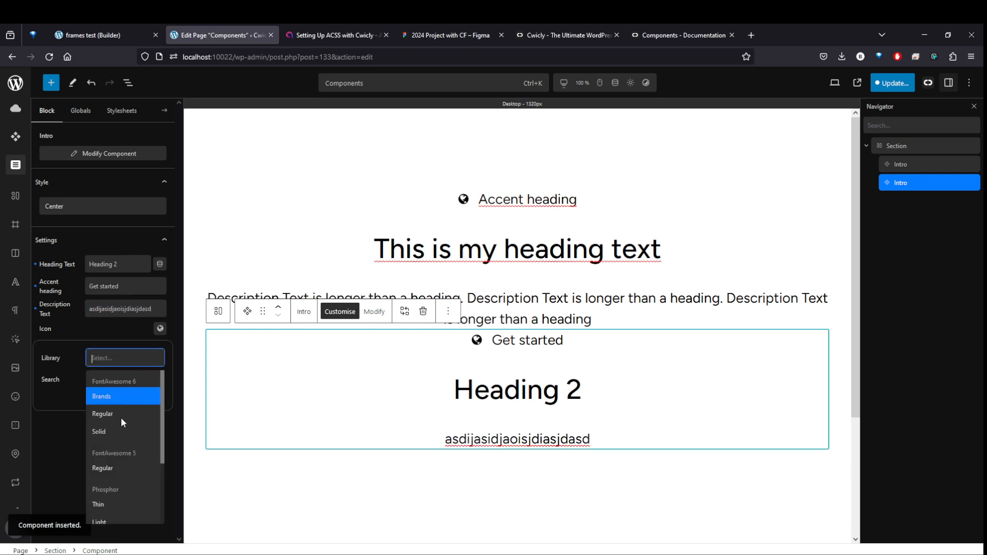
{"action": "left_click", "coordinate": [114, 412]}
{"action": "left_click", "coordinate": [127, 425]}
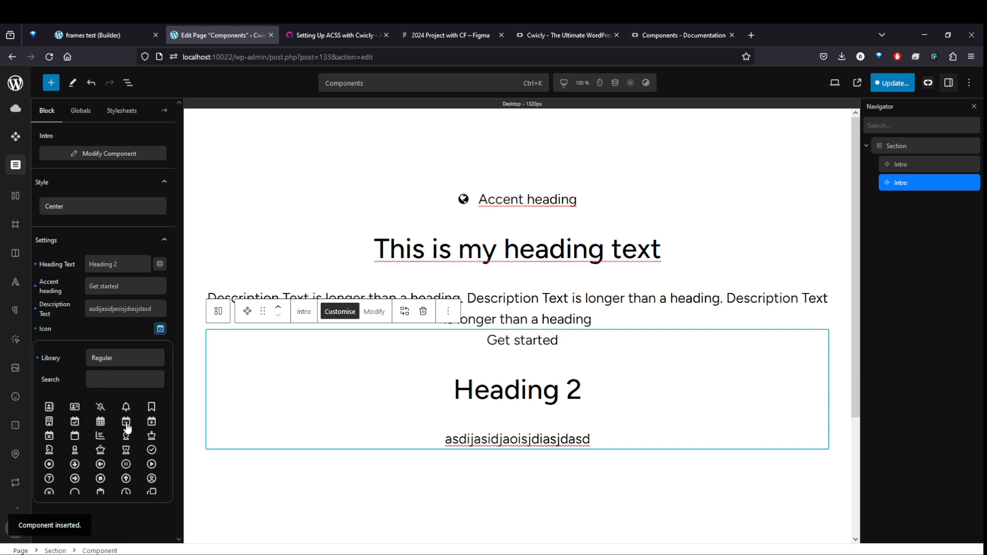
{"action": "left_click", "coordinate": [152, 421]}
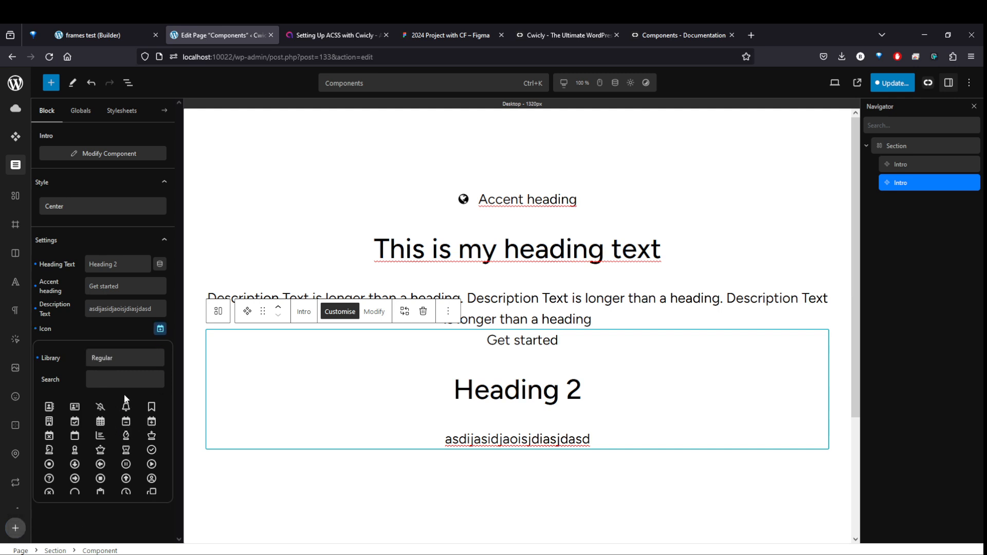
{"action": "left_click", "coordinate": [101, 464]}
{"action": "left_click", "coordinate": [160, 329]}
{"action": "left_click", "coordinate": [639, 366]}
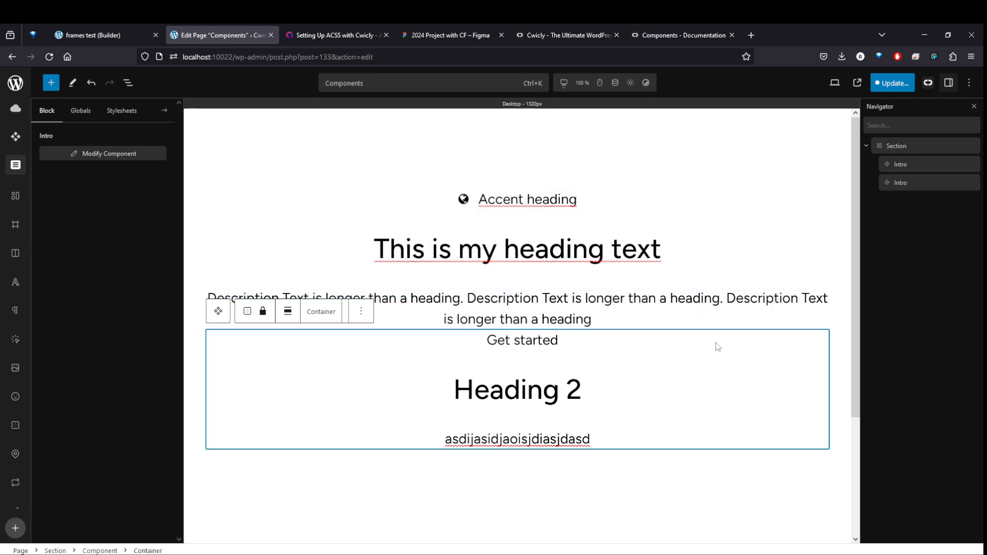
{"action": "left_click", "coordinate": [970, 183]}
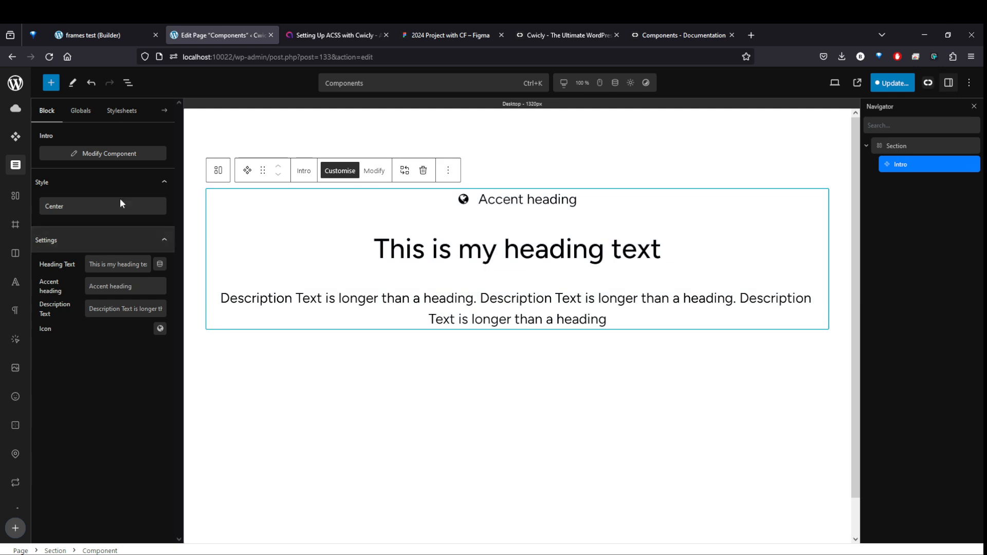
Reopen the remaining Intro component for modification and correct its second style's name to "Left-align".
{"action": "left_click", "coordinate": [98, 156]}
{"action": "left_click", "coordinate": [93, 258]}
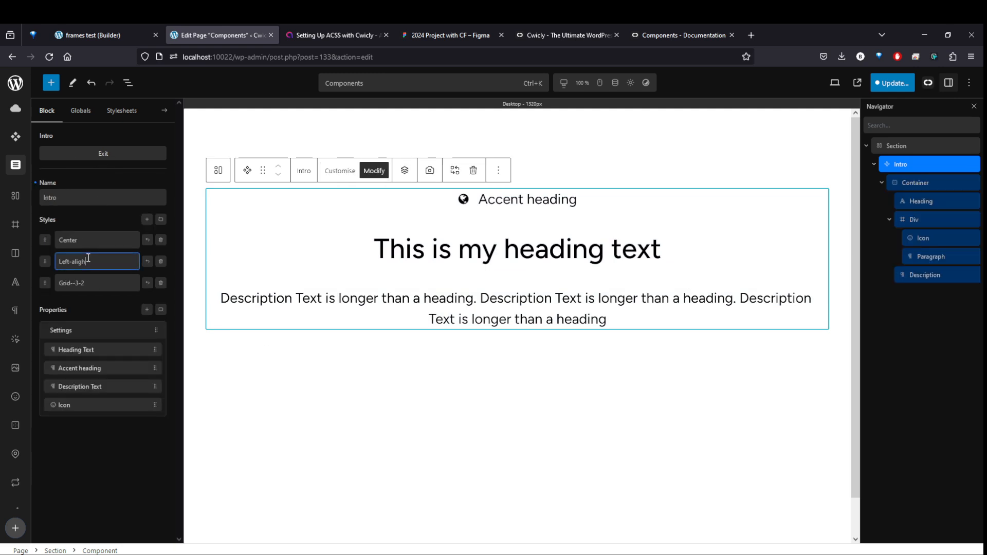
{"action": "left_click", "coordinate": [106, 302]}
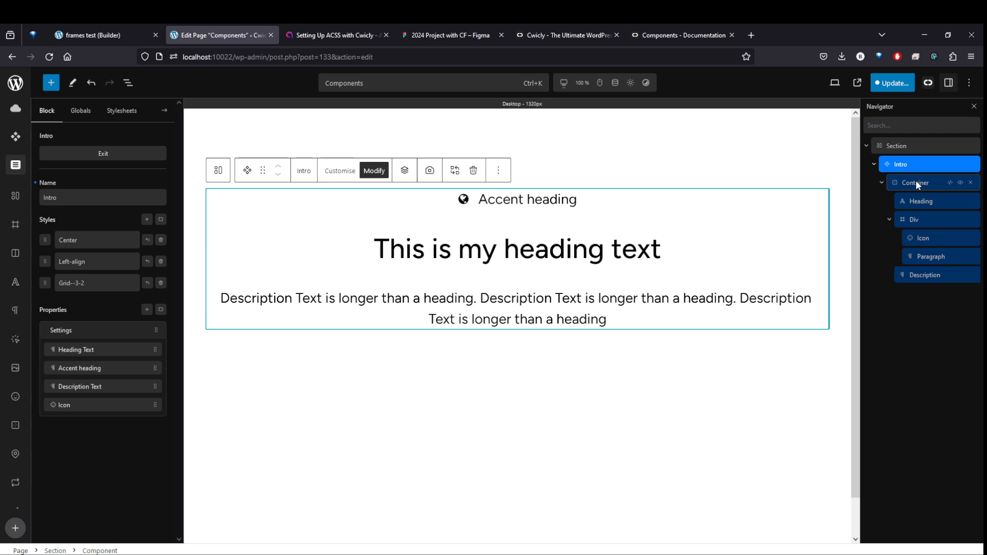
In the Left-align style, set the Container's flex layout to align its items to the start.
{"action": "left_click", "coordinate": [917, 184]}
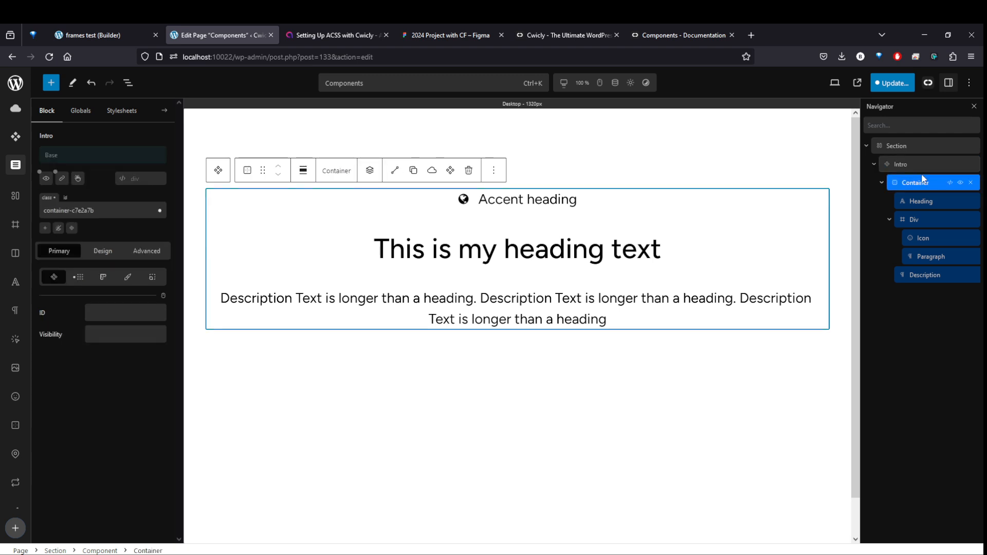
{"action": "left_click", "coordinate": [81, 279]}
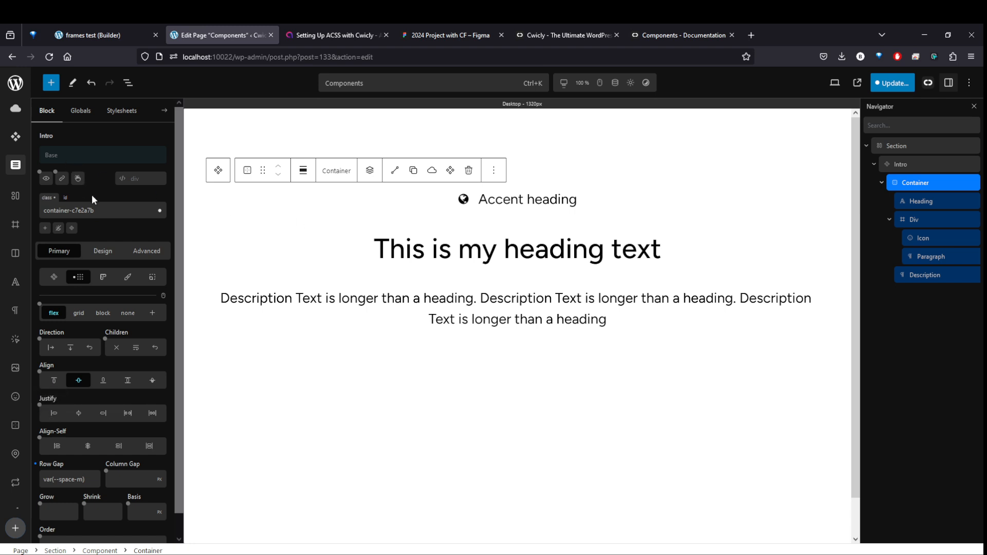
{"action": "left_click", "coordinate": [105, 251]}
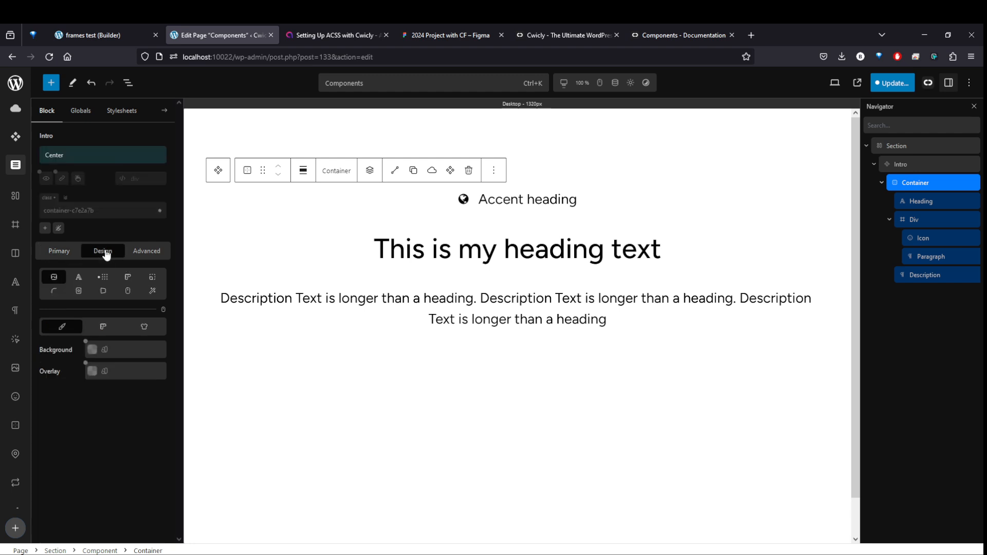
{"action": "left_click", "coordinate": [90, 156]}
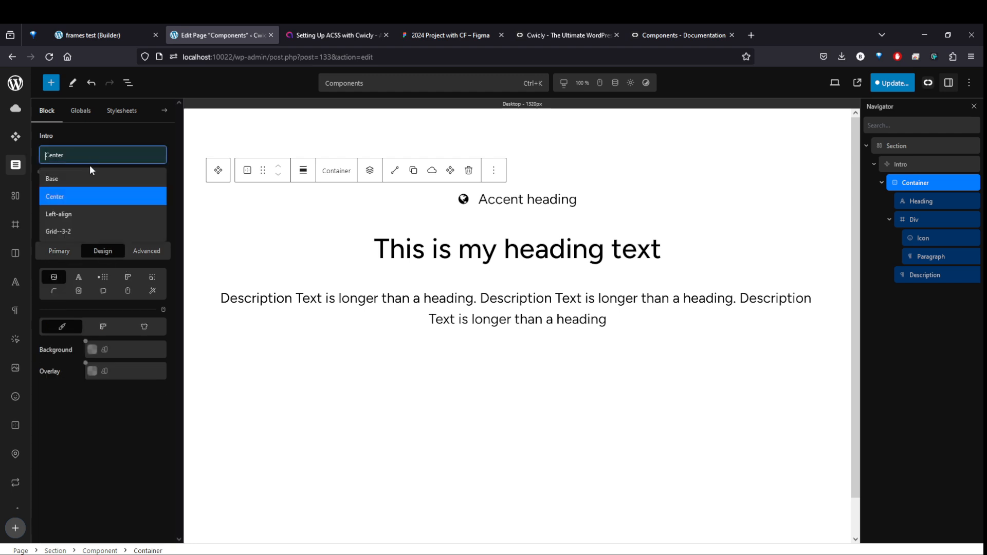
{"action": "left_click", "coordinate": [80, 213]}
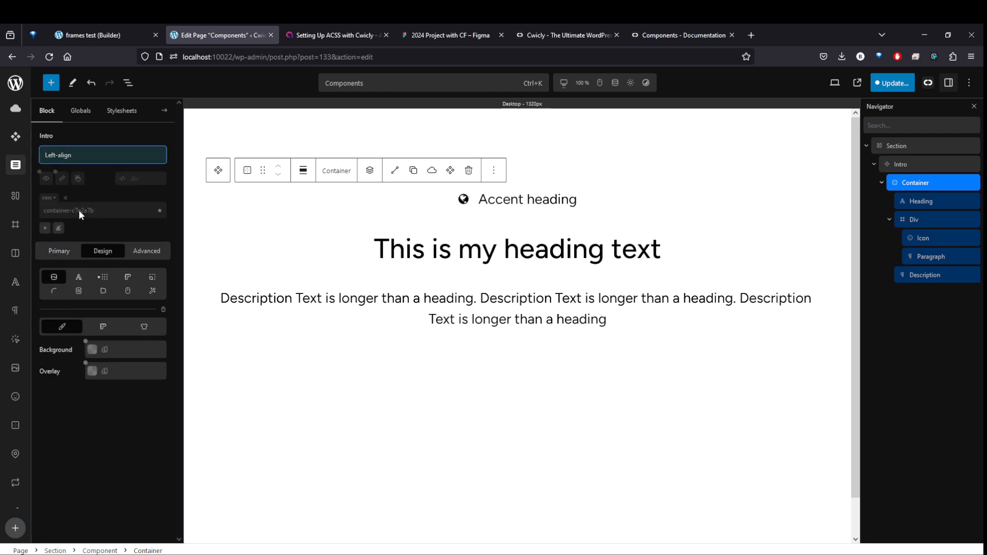
{"action": "left_click", "coordinate": [104, 279]}
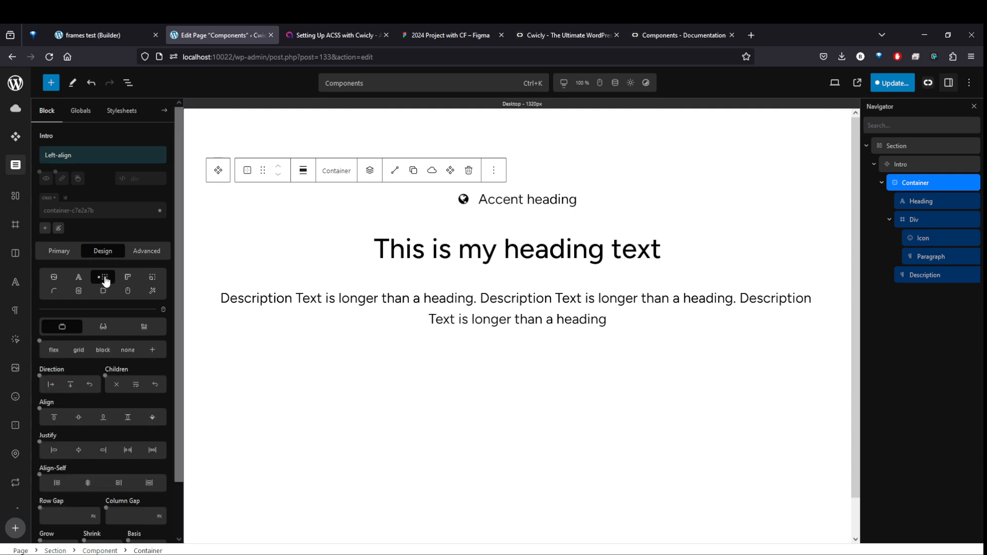
{"action": "left_click", "coordinate": [54, 450]}
{"action": "left_click", "coordinate": [57, 483]}
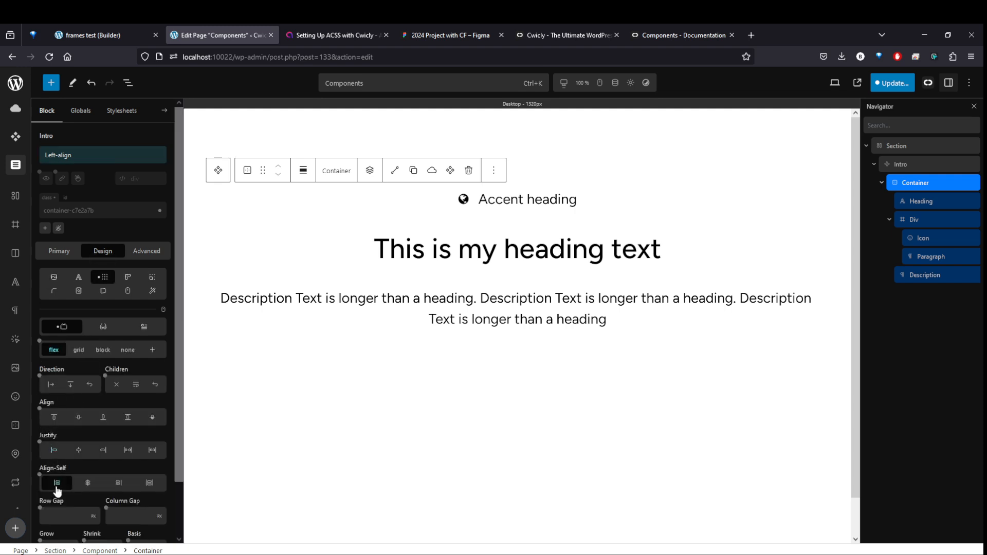
{"action": "left_click", "coordinate": [54, 418]}
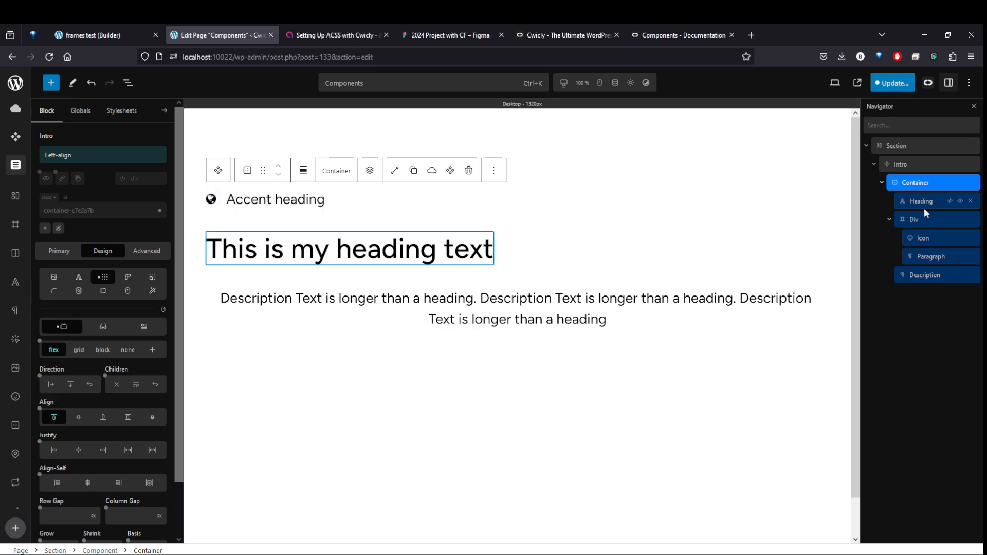
In the Left-align style, set the Description paragraph's text alignment to left.
{"action": "left_click", "coordinate": [927, 273]}
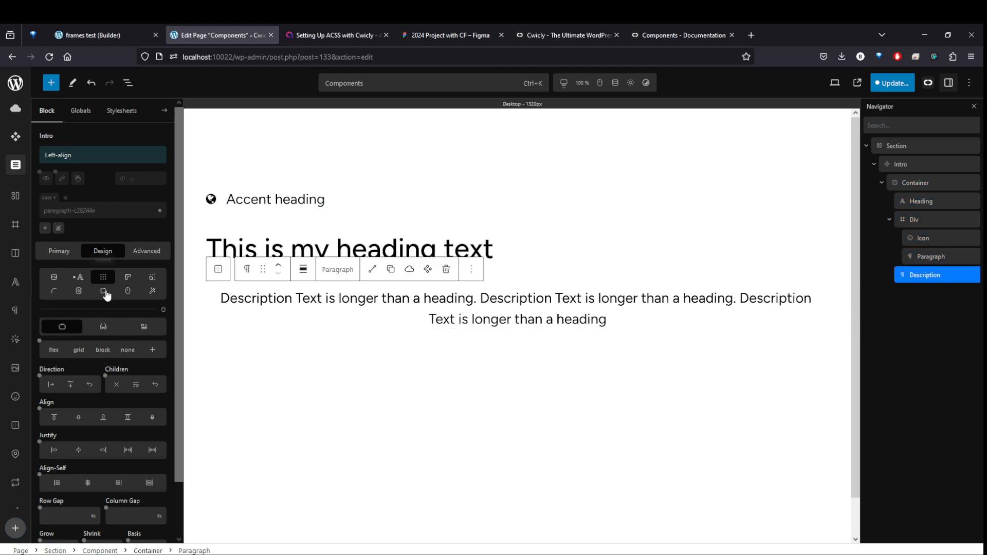
{"action": "left_click", "coordinate": [79, 277]}
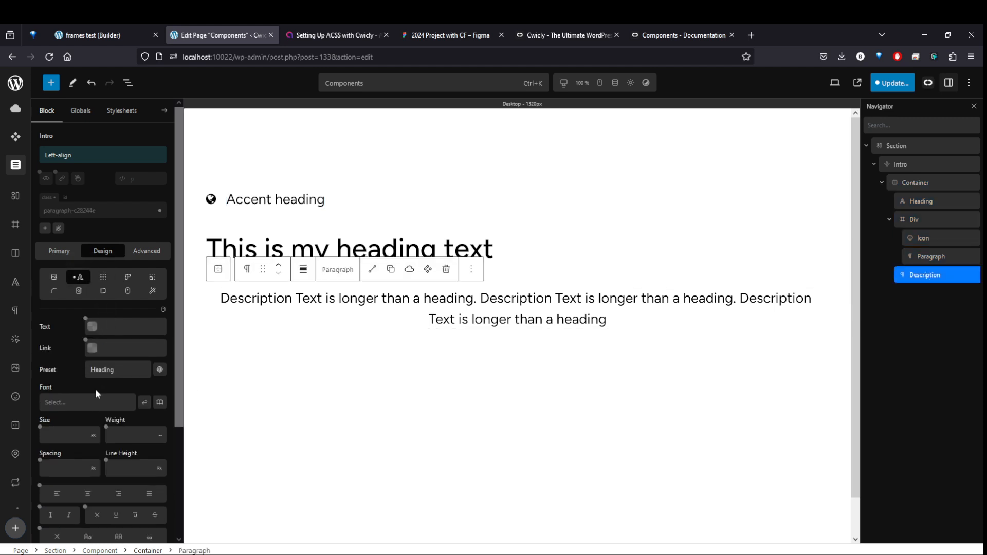
{"action": "left_click", "coordinate": [57, 495]}
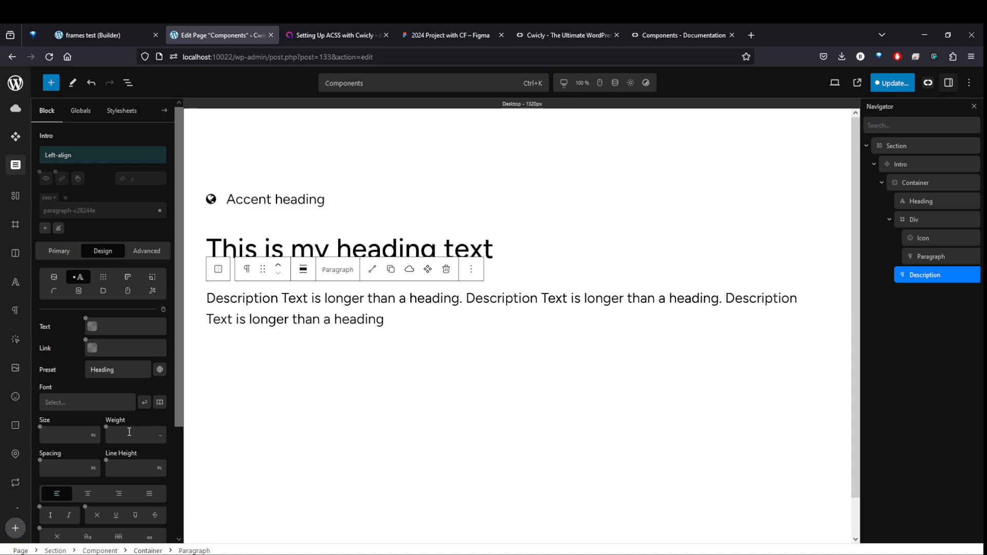
{"action": "scroll", "coordinate": [129, 432], "scroll_direction": "down", "scroll_amount": 3}
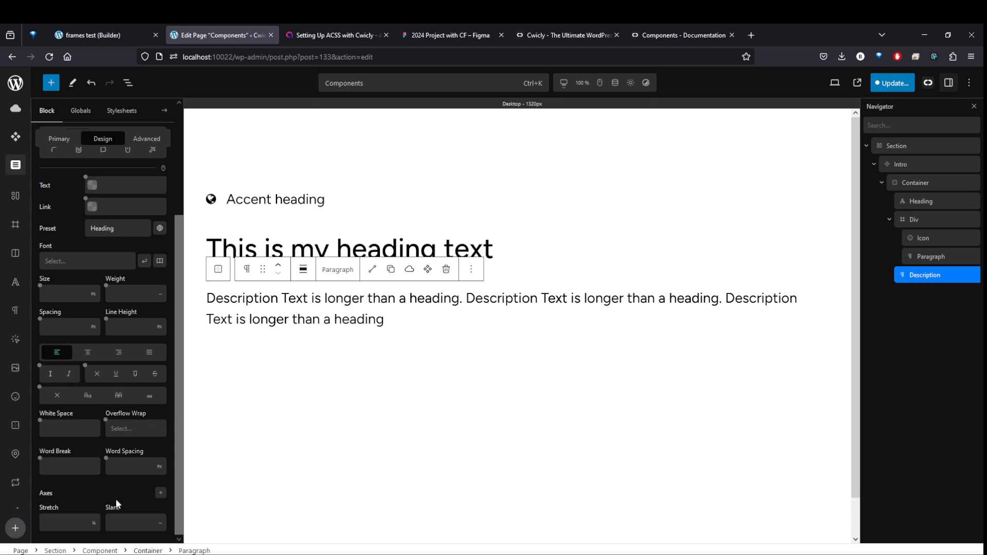
{"action": "scroll", "coordinate": [144, 496], "scroll_direction": "up", "scroll_amount": 3}
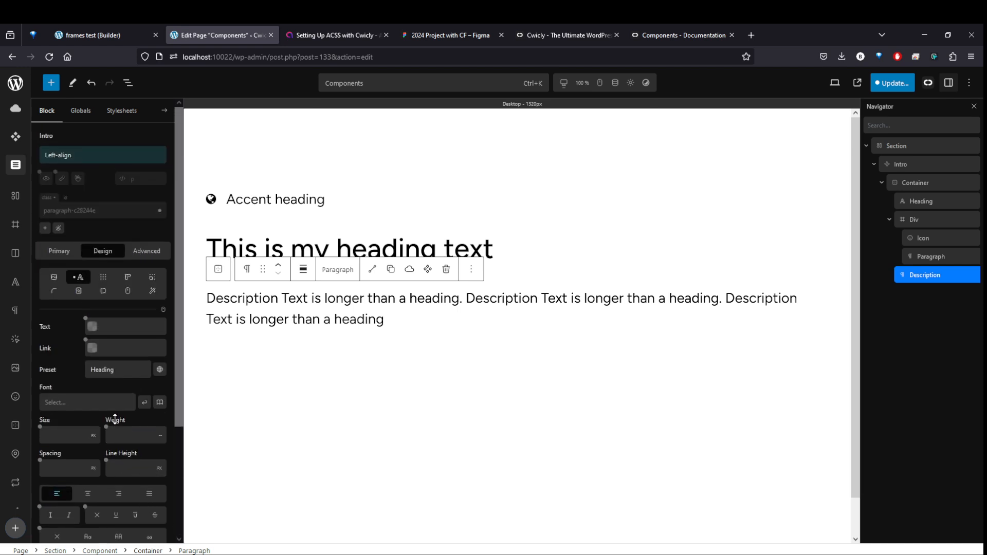
Try a width of 60ch for the Description paragraph in the Left-align style, and settle on 50ch.
{"action": "left_click", "coordinate": [128, 277]}
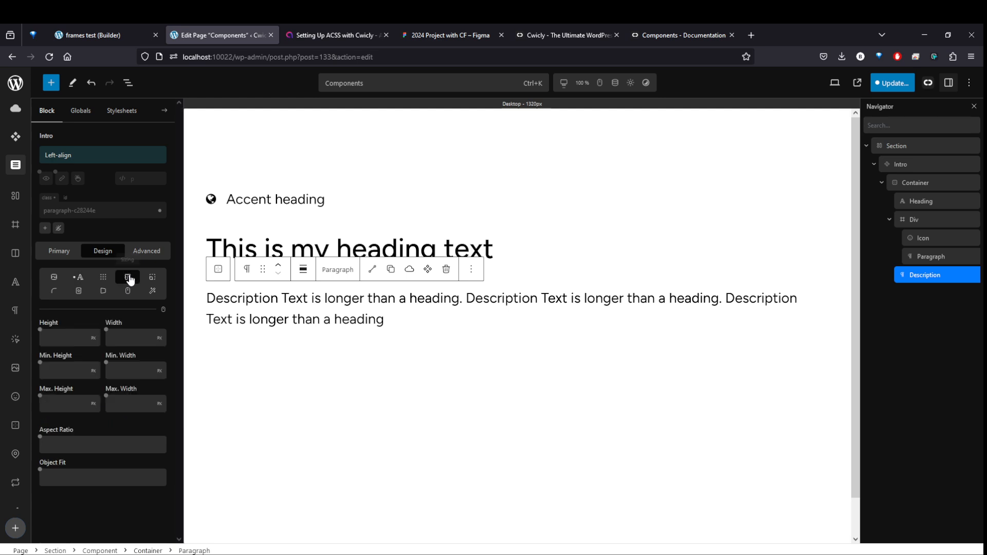
{"action": "left_click", "coordinate": [125, 338]}
{"action": "type", "text": "60ch"}
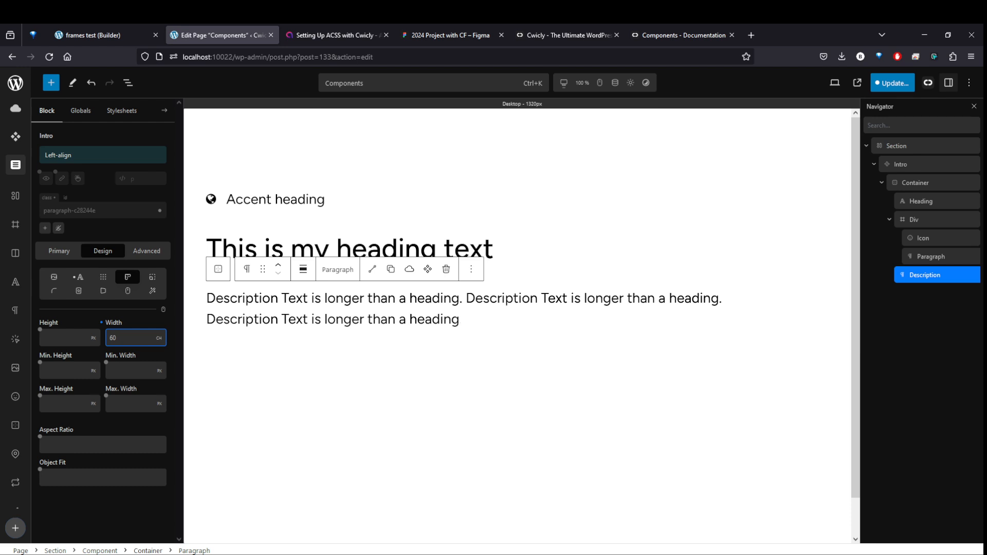
{"action": "type", "text": "50"}
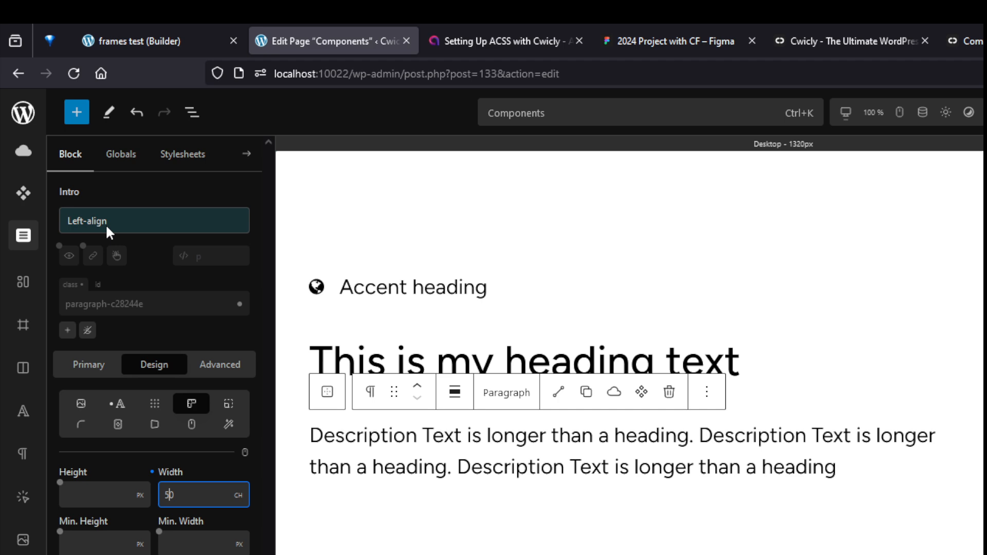
Switch to the Center style and set the Description paragraph's width to 50ch.
{"action": "left_click", "coordinate": [106, 224]}
{"action": "left_click", "coordinate": [106, 283]}
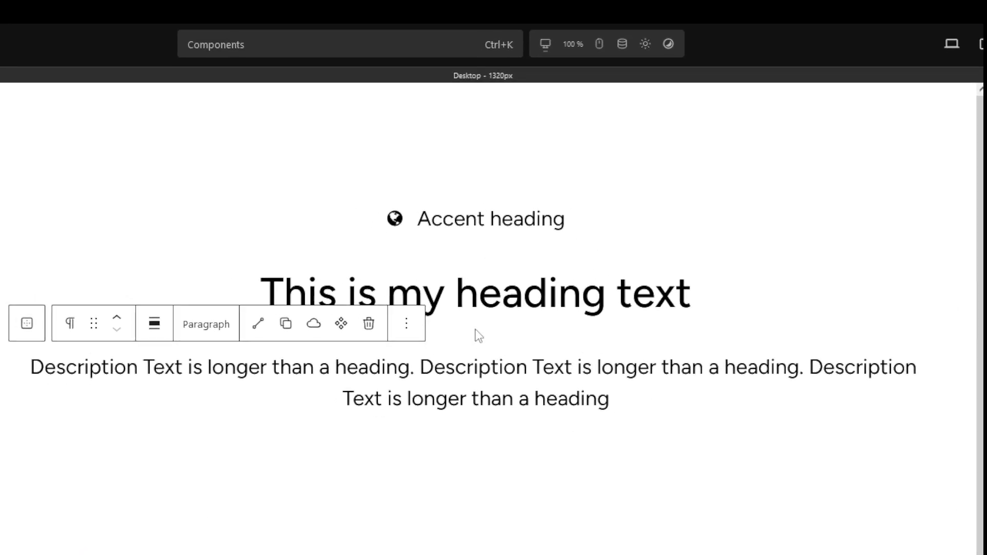
{"action": "left_click", "coordinate": [71, 373]}
{"action": "type", "text": "50ch"}
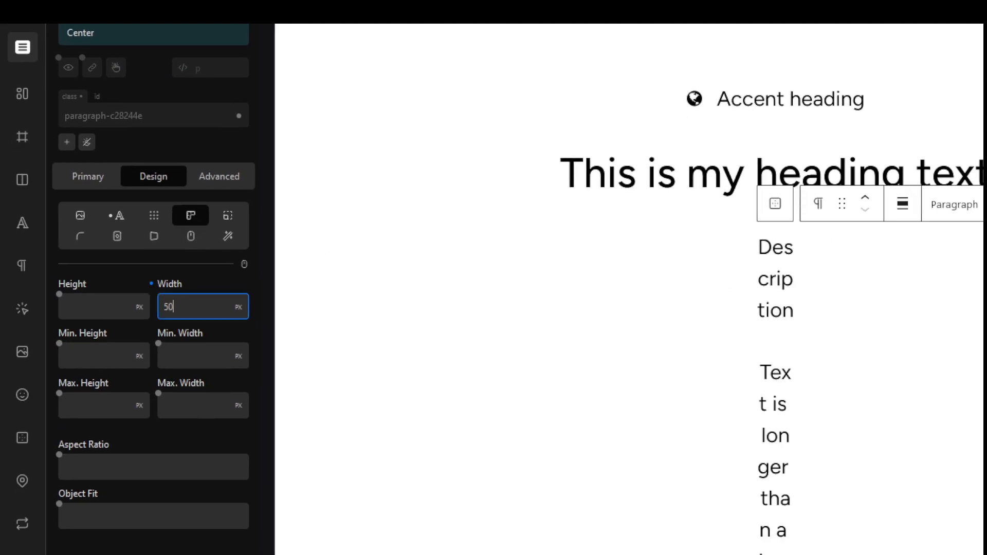
In the Left-align style, give the accent heading's Div a translucent ACSS Action blue background with 0.2 opacity.
{"action": "left_click", "coordinate": [148, 36]}
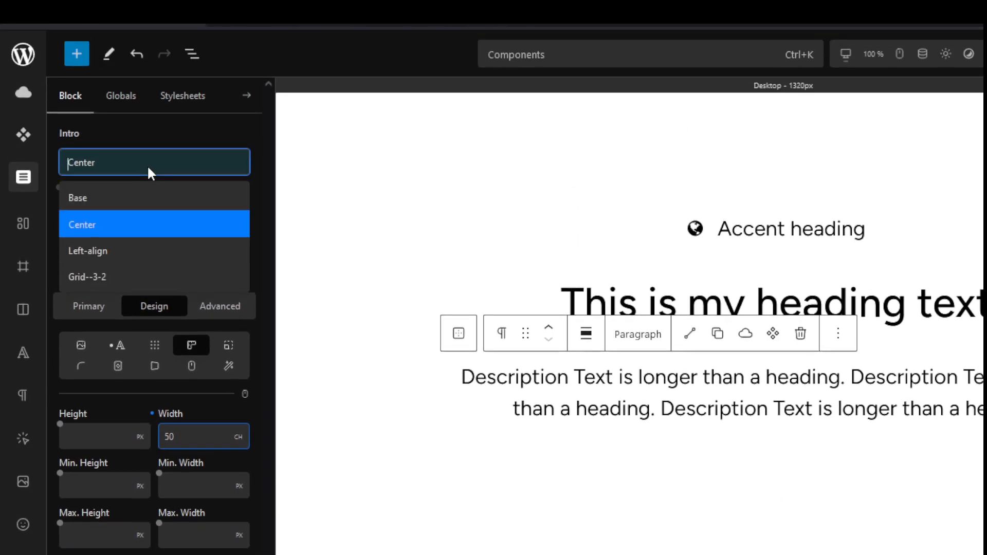
{"action": "left_click", "coordinate": [124, 112]}
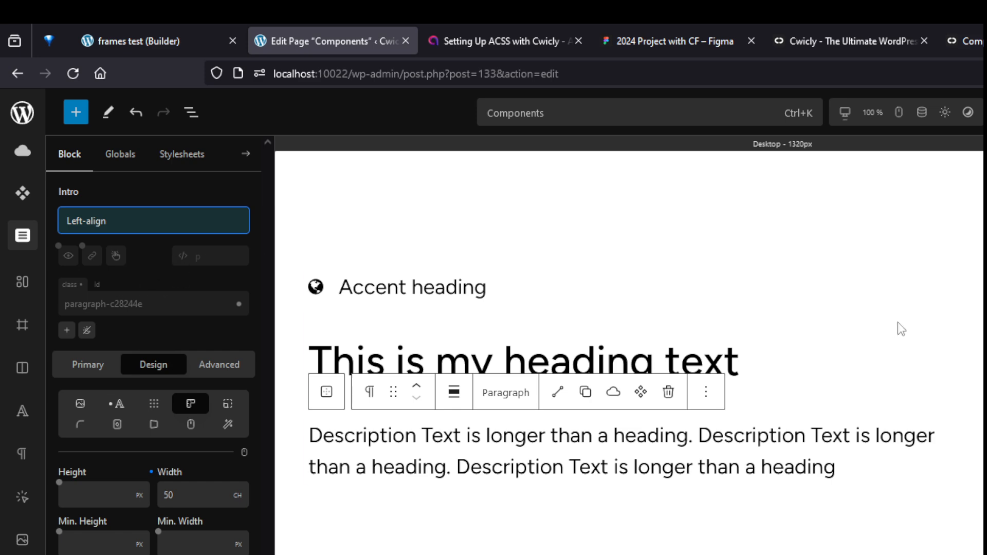
{"action": "left_click", "coordinate": [516, 302]}
{"action": "left_click", "coordinate": [430, 289]}
{"action": "left_click", "coordinate": [902, 293]}
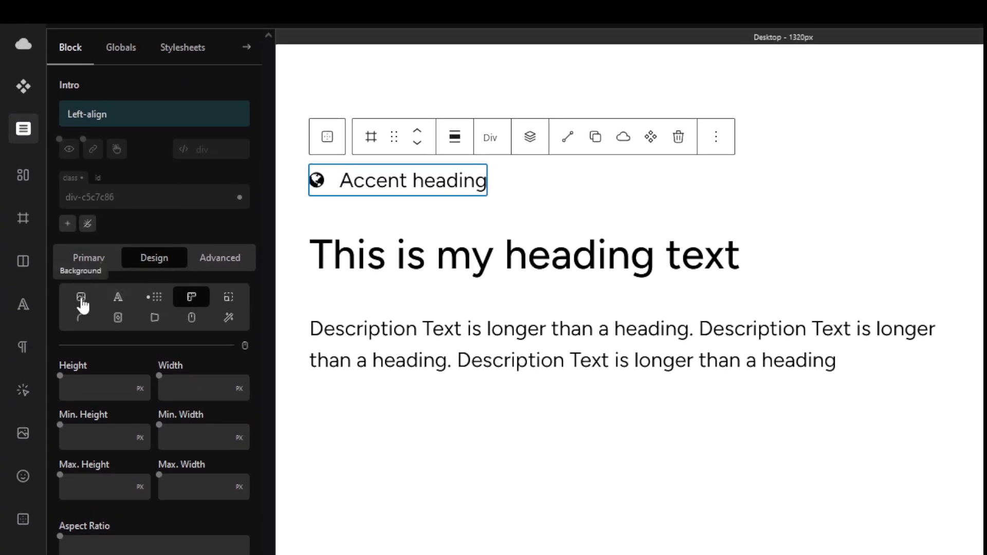
{"action": "left_click", "coordinate": [82, 297]}
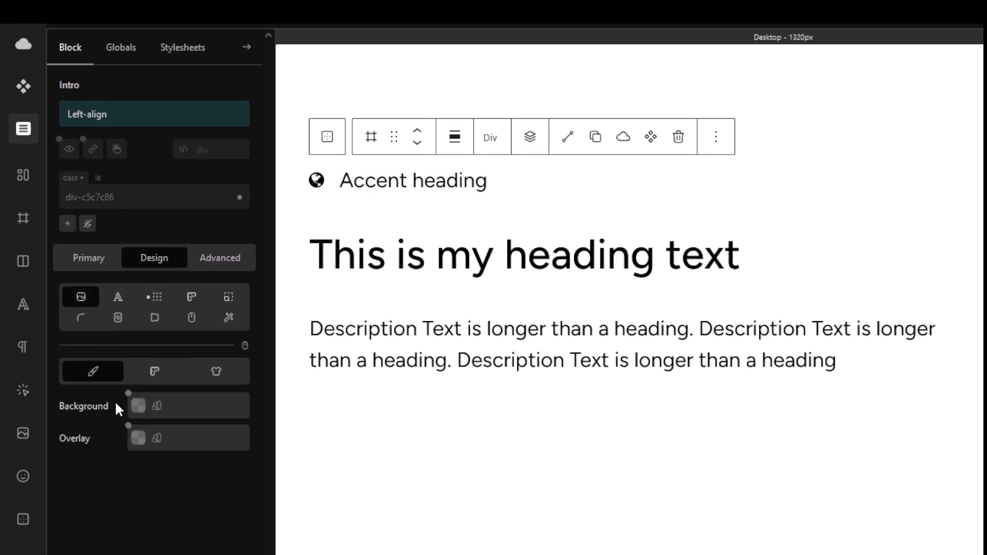
{"action": "left_click", "coordinate": [141, 406]}
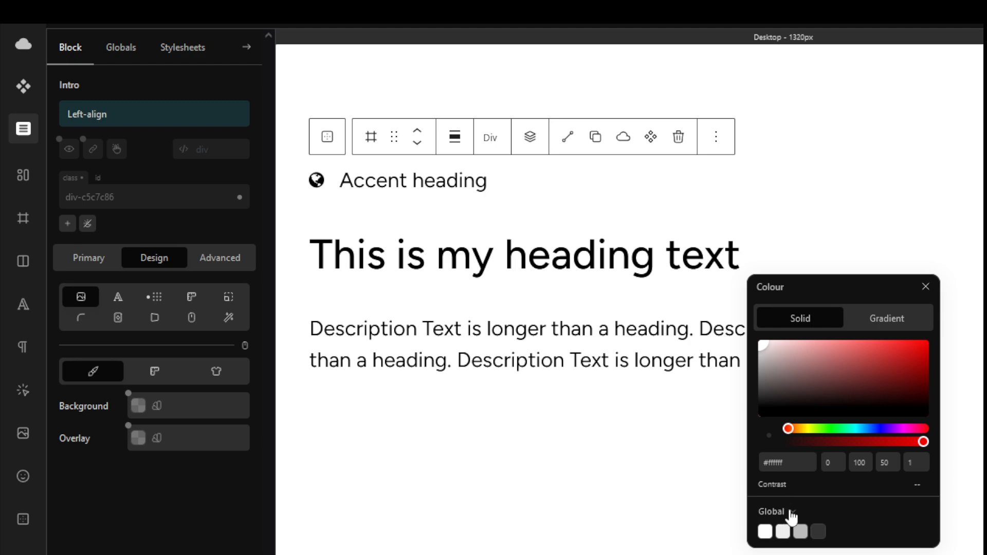
{"action": "left_click", "coordinate": [791, 512]}
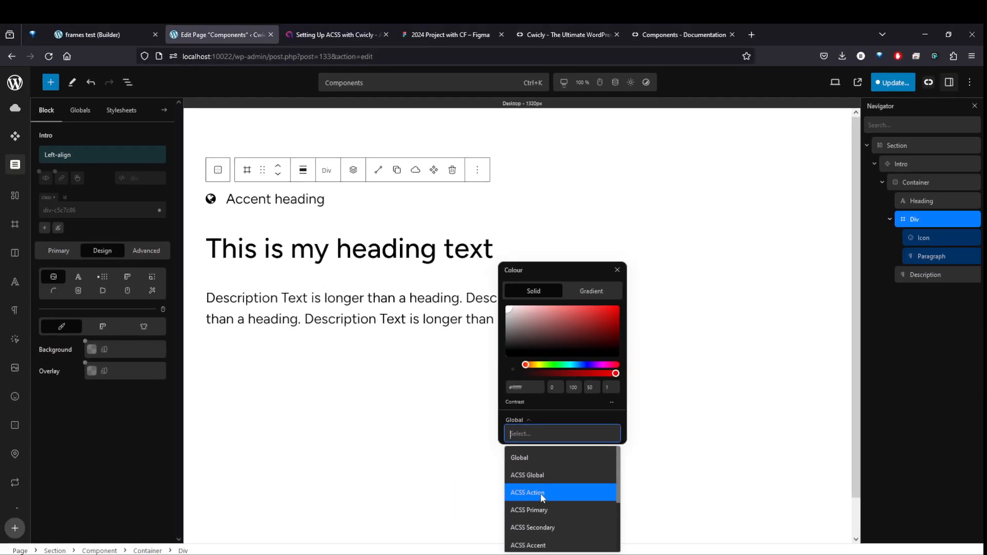
{"action": "left_click", "coordinate": [496, 457]}
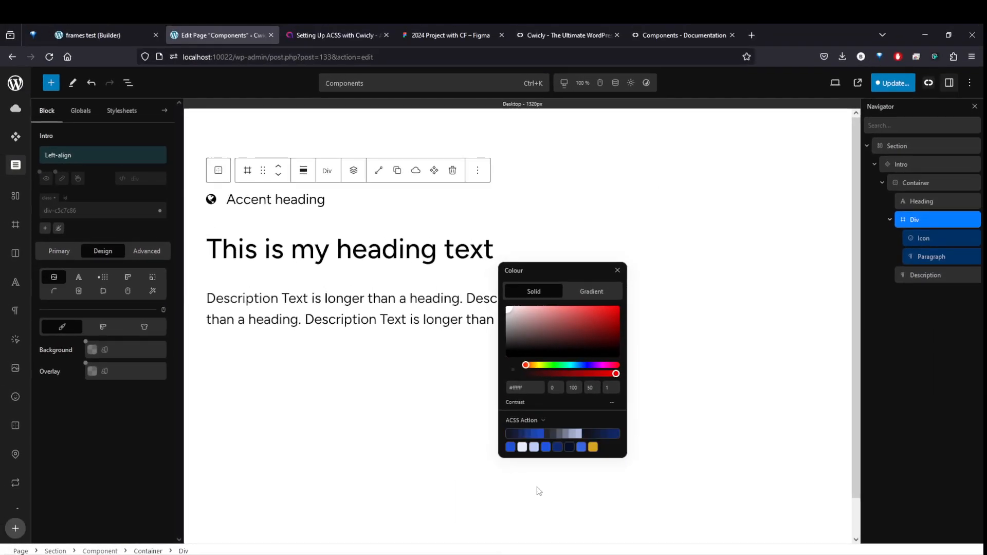
{"action": "left_click", "coordinate": [516, 434]}
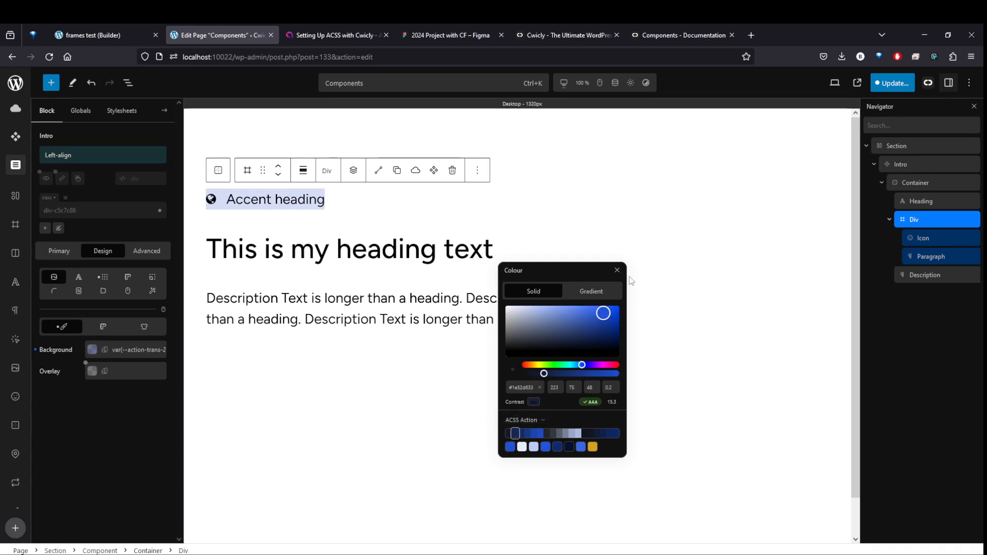
{"action": "left_click", "coordinate": [617, 270]}
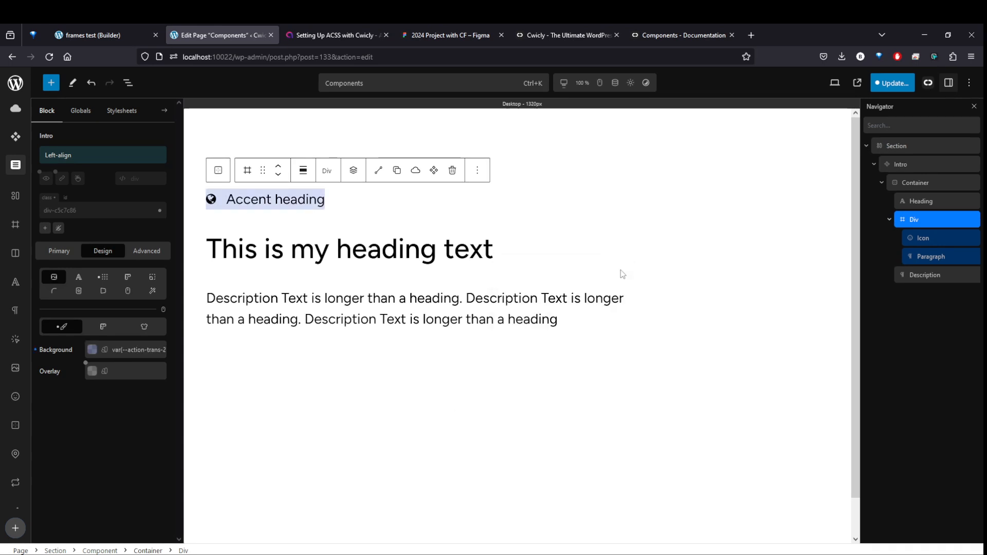
Set the accent heading Div's padding to 3 px above and below and 15 px on the left and right sides.
{"action": "left_click", "coordinate": [153, 277]}
{"action": "left_click", "coordinate": [75, 362]}
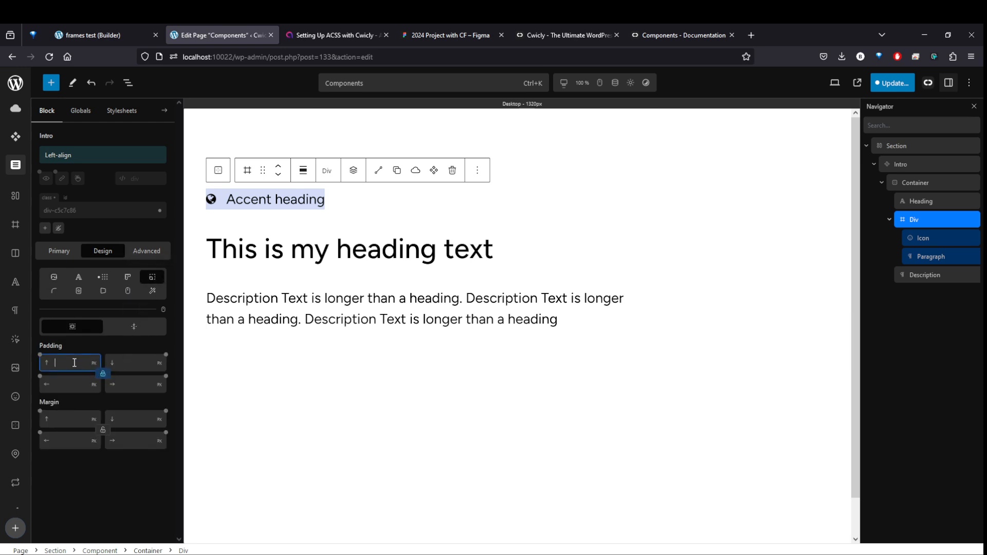
{"action": "type", "text": "3"}
{"action": "left_click", "coordinate": [102, 373]}
{"action": "left_click", "coordinate": [78, 384]}
{"action": "key", "text": "BackSpace"}
{"action": "left_click", "coordinate": [140, 388]}
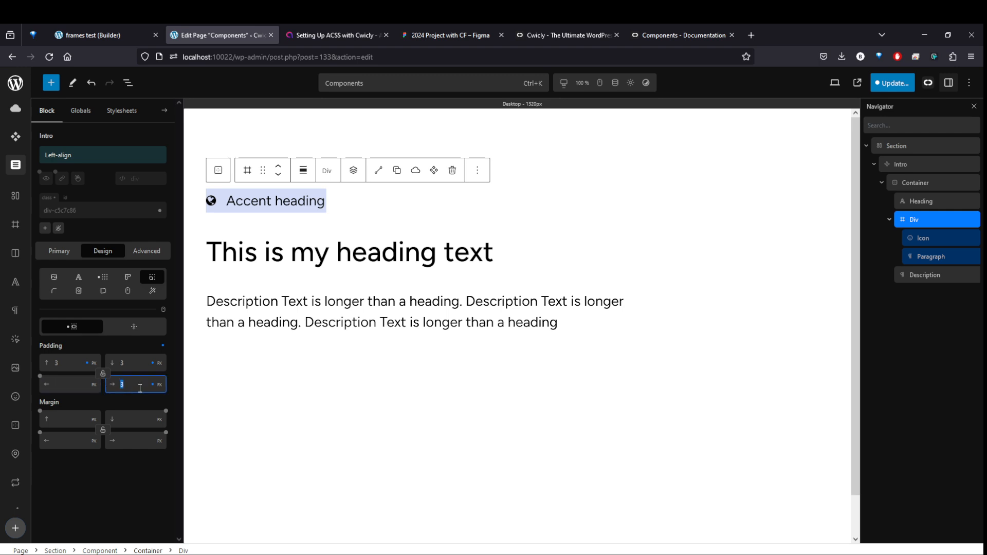
{"action": "key", "text": "BackSpace"}
{"action": "left_click", "coordinate": [75, 385]}
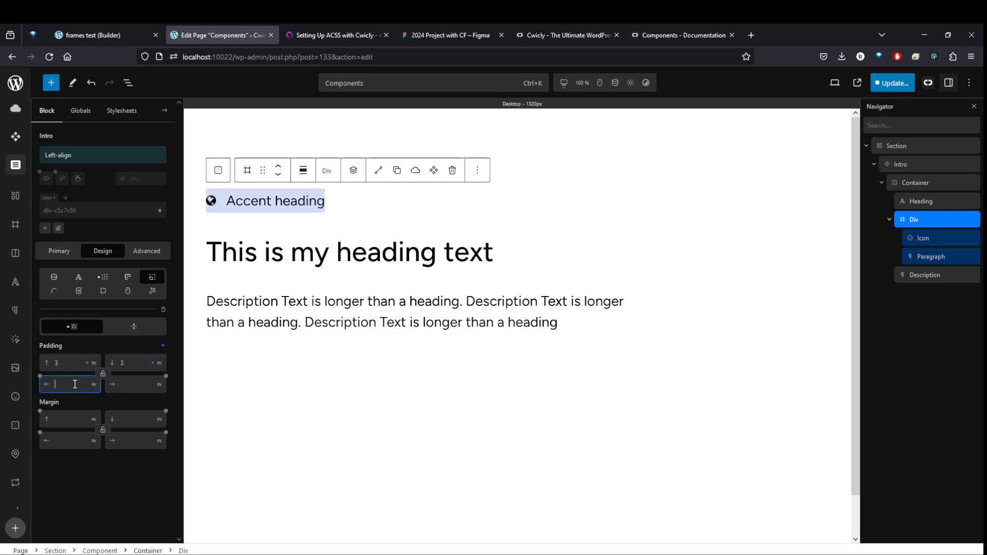
{"action": "type", "text": "15"}
{"action": "left_click", "coordinate": [110, 389]}
{"action": "type", "text": "15"}
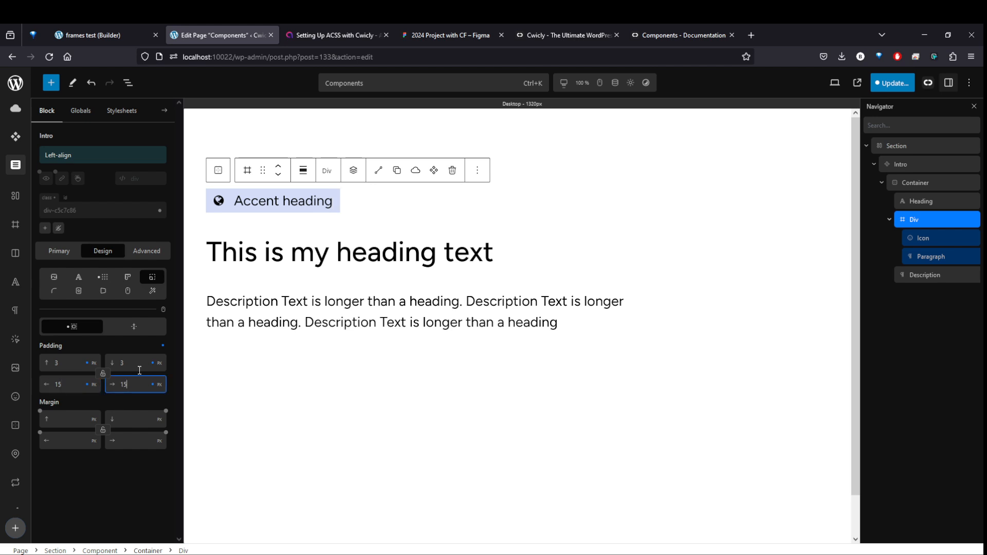
Set the font size of the accent heading's Paragraph to the variable --text-s.
{"action": "left_click", "coordinate": [930, 257]}
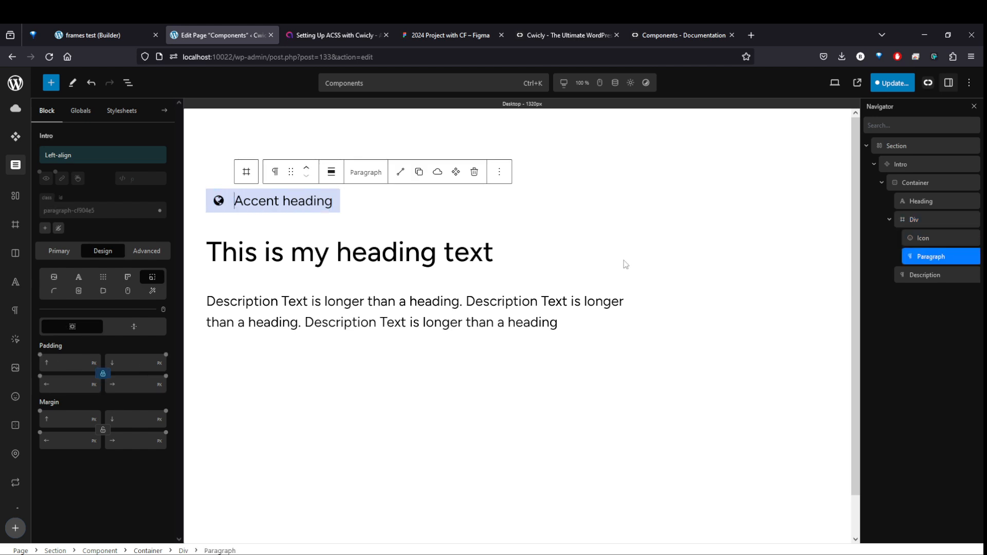
{"action": "left_click", "coordinate": [78, 278]}
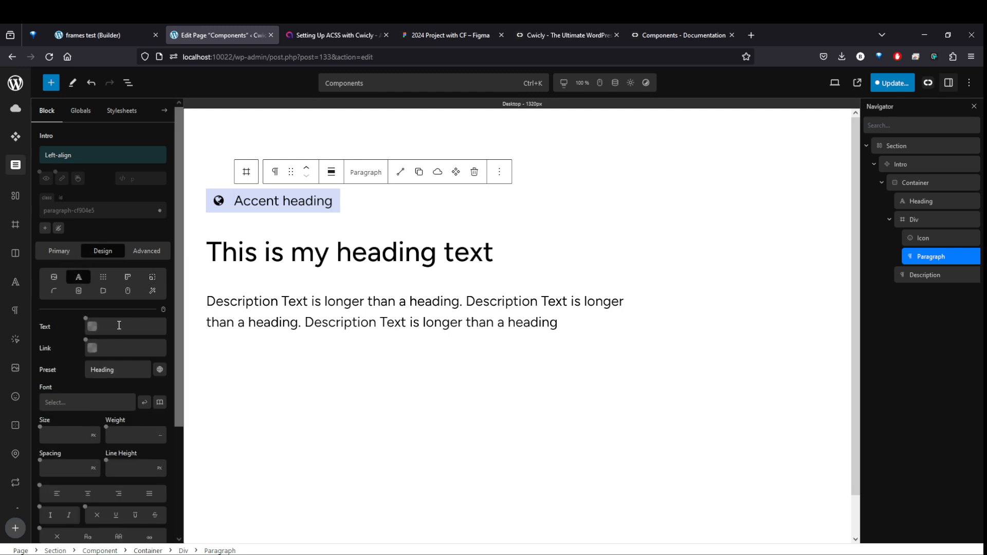
{"action": "left_click", "coordinate": [61, 436]}
{"action": "type", "text": "--text-s"}
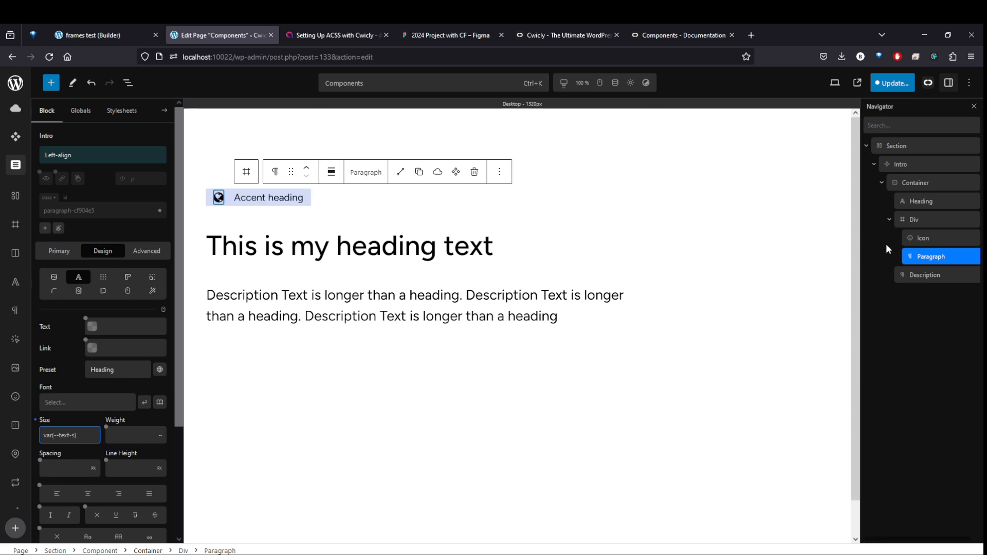
Review the Intro component's styles and compare the Center layout with the Left-align layout.
{"action": "left_click", "coordinate": [925, 218]}
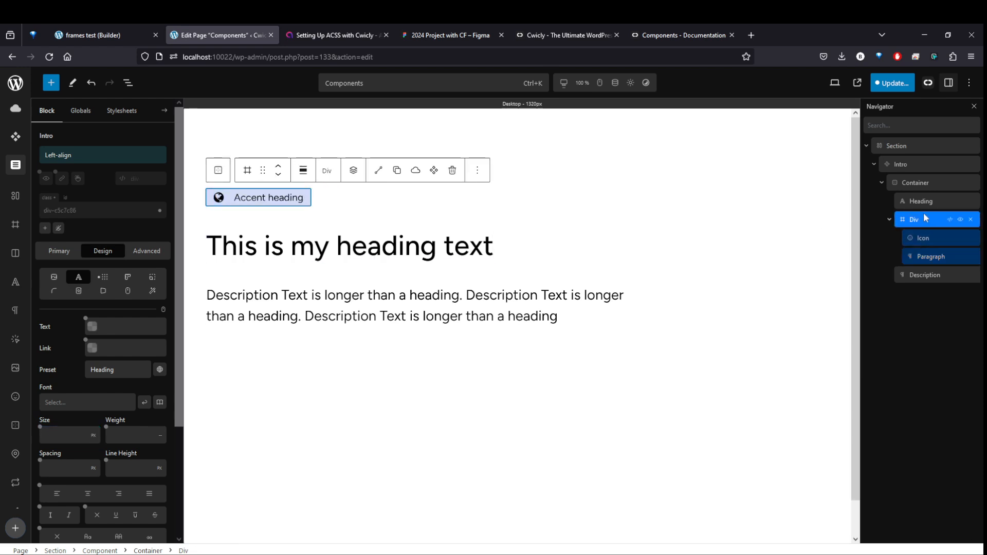
{"action": "left_click", "coordinate": [915, 165]}
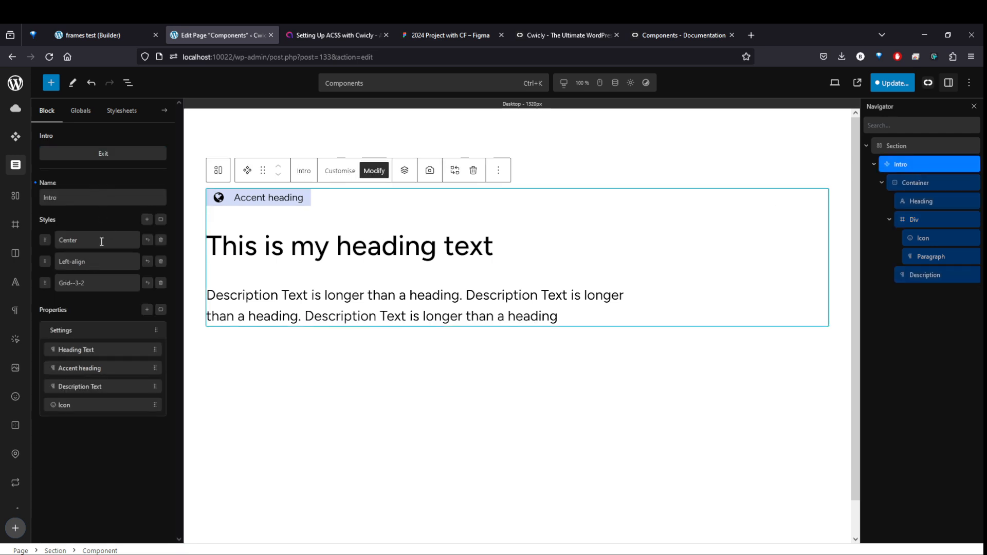
{"action": "left_click", "coordinate": [908, 185]}
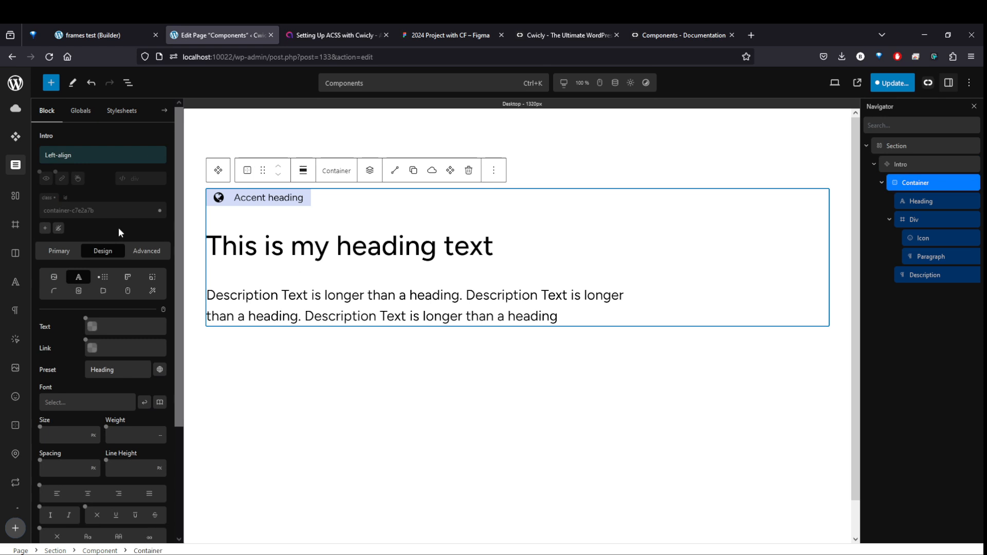
{"action": "left_click", "coordinate": [78, 157]}
{"action": "left_click", "coordinate": [71, 196]}
{"action": "left_click", "coordinate": [77, 158]}
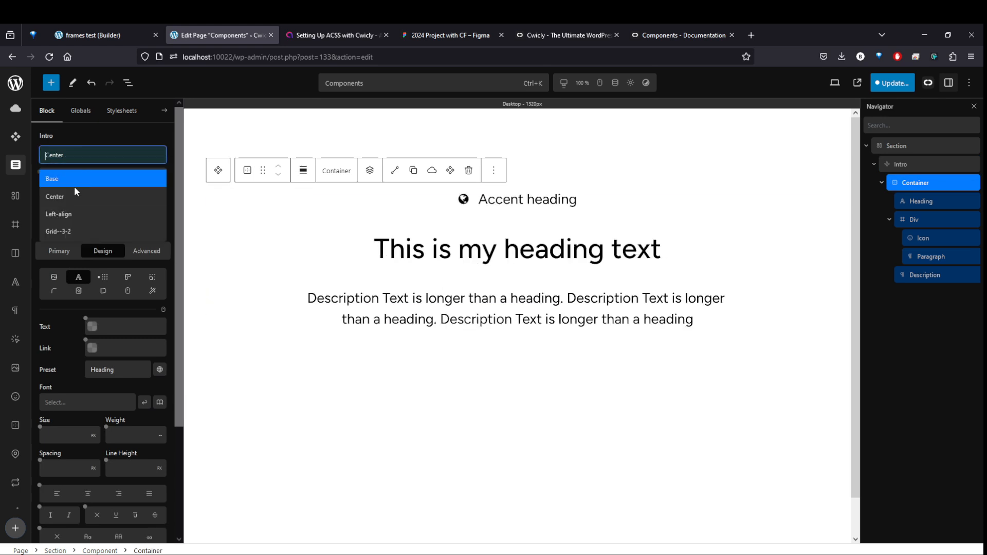
{"action": "left_click", "coordinate": [69, 212]}
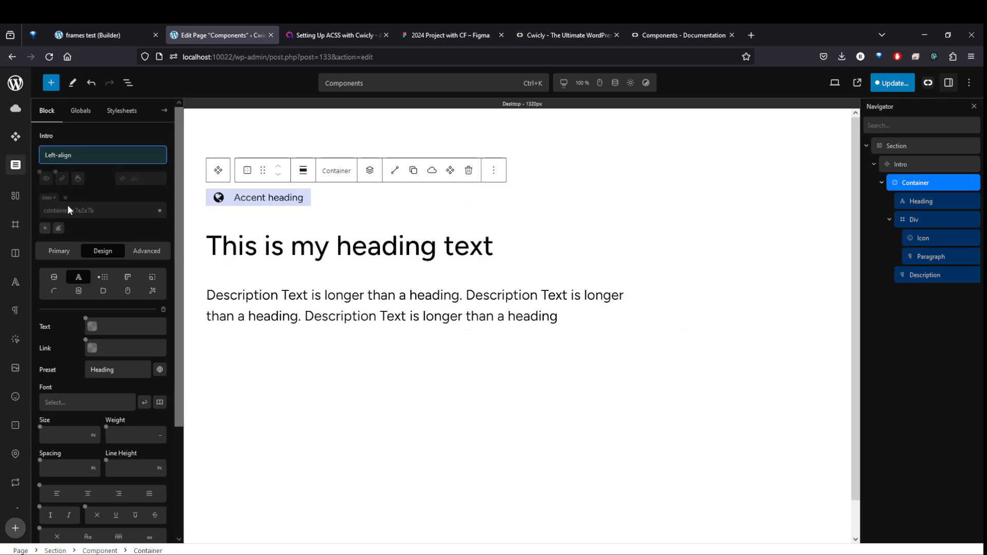
In the Grid--3-2 style, switch the Container's layout to grid and add two 1fr columns.
{"action": "left_click", "coordinate": [79, 150]}
{"action": "left_click", "coordinate": [64, 232]}
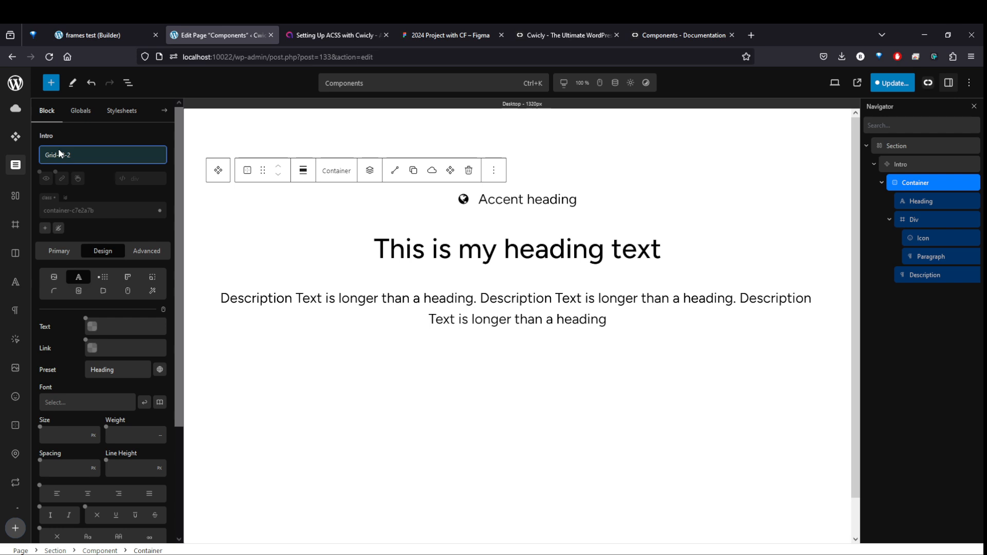
{"action": "left_click", "coordinate": [104, 278]}
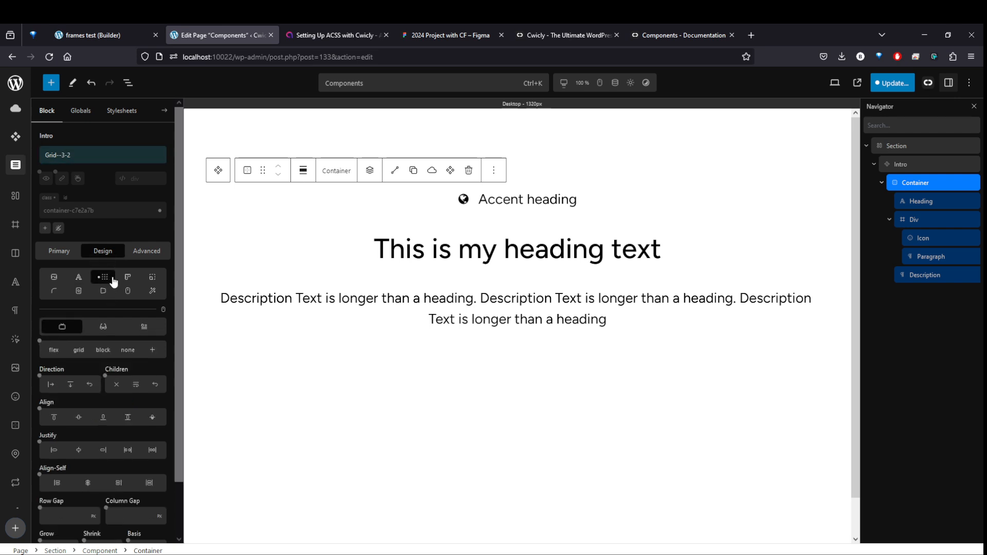
{"action": "left_click", "coordinate": [77, 356]}
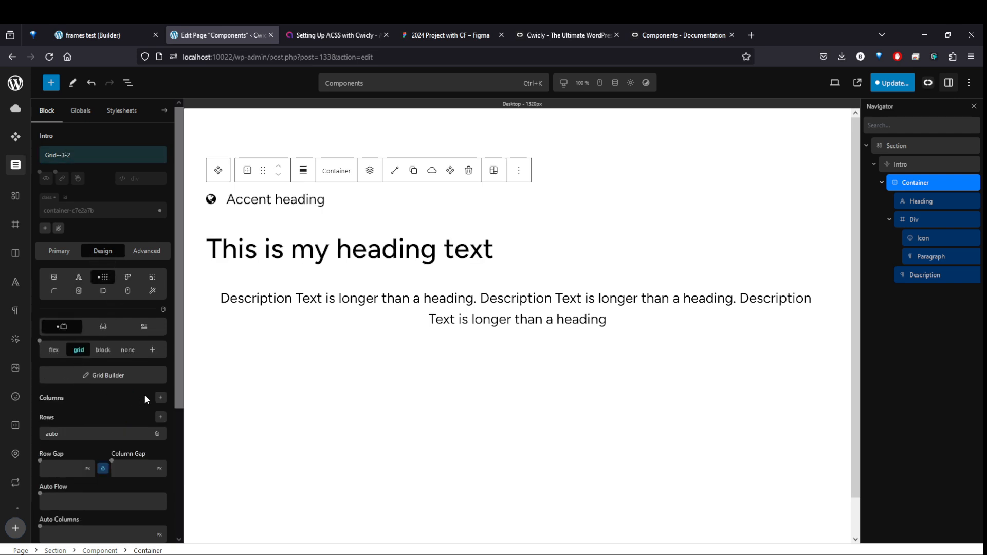
{"action": "left_click", "coordinate": [161, 399]}
{"action": "left_click", "coordinate": [161, 399]}
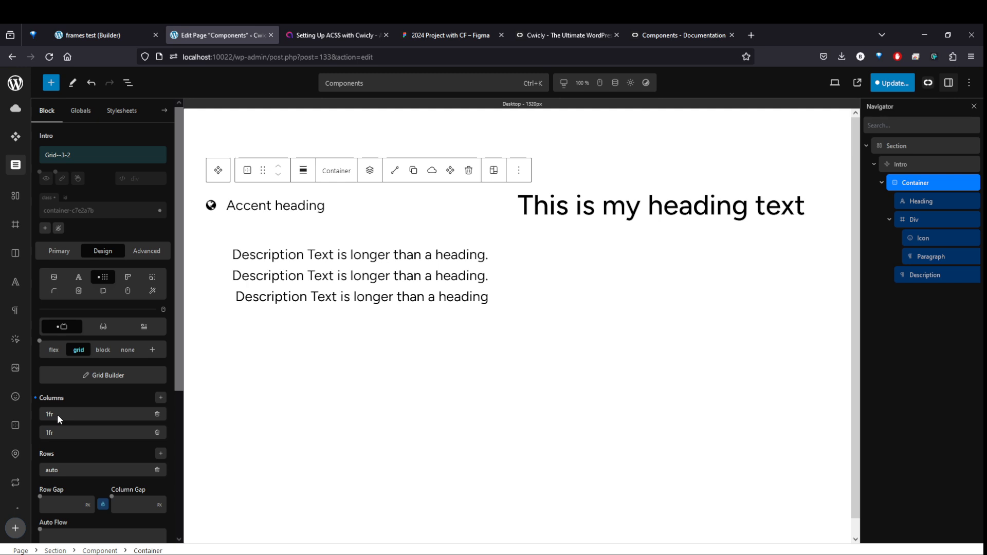
Add a new Div inside the Container and move the Heading and the accent heading Div into it.
{"action": "left_click", "coordinate": [914, 220]}
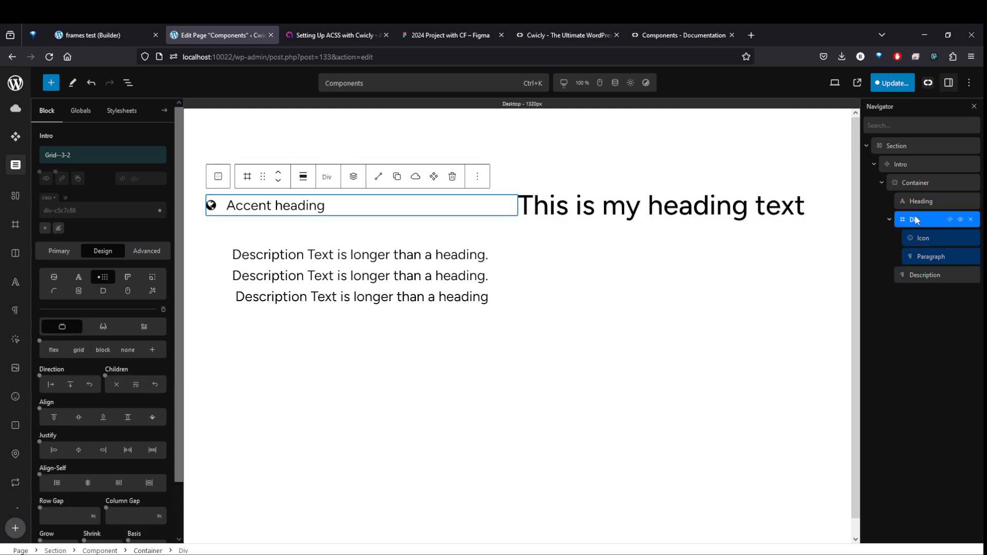
{"action": "left_click", "coordinate": [914, 183]}
{"action": "left_click", "coordinate": [22, 230]}
{"action": "left_click_drag", "start_coordinate": [909, 297], "coordinate": [915, 234]}
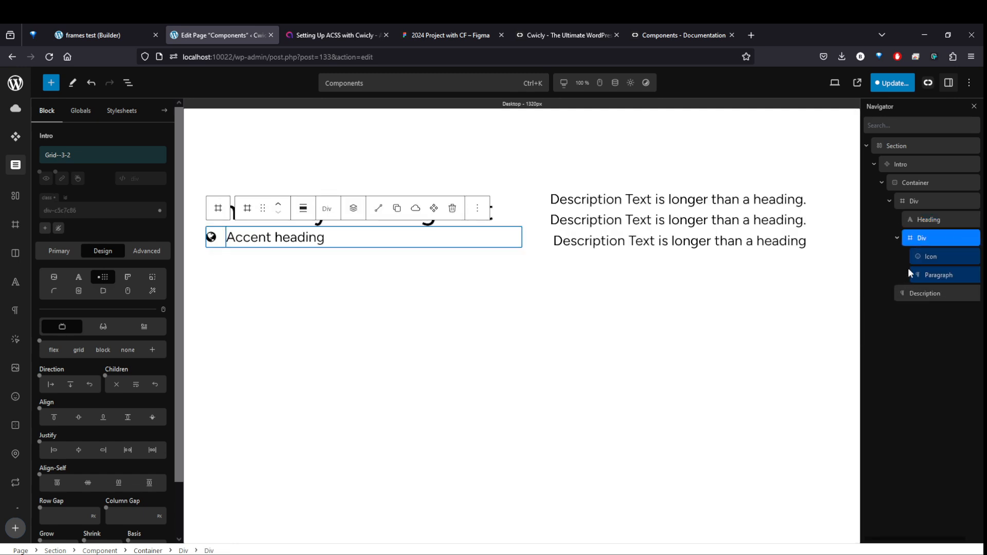
{"action": "left_click", "coordinate": [919, 185]}
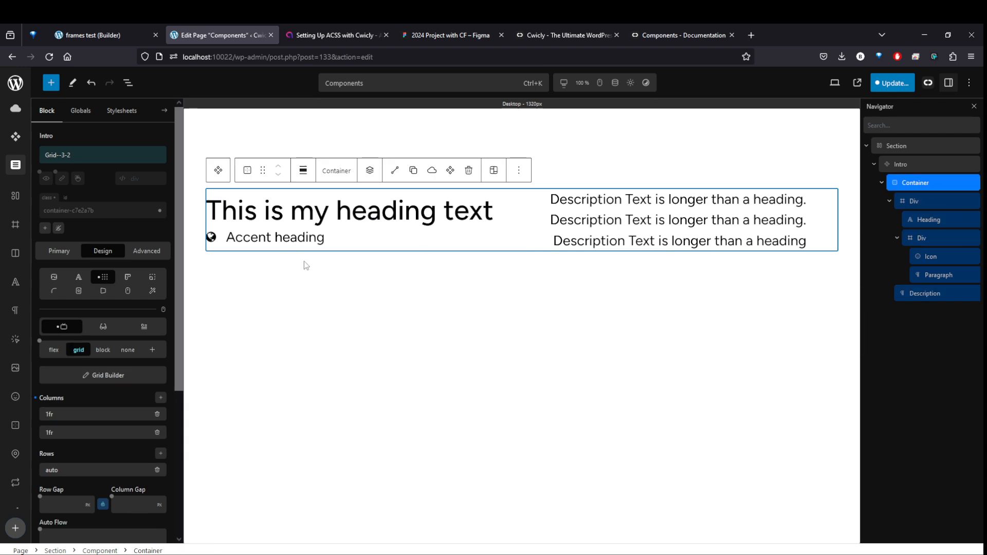
{"action": "left_click", "coordinate": [923, 199]}
{"action": "left_click", "coordinate": [920, 236]}
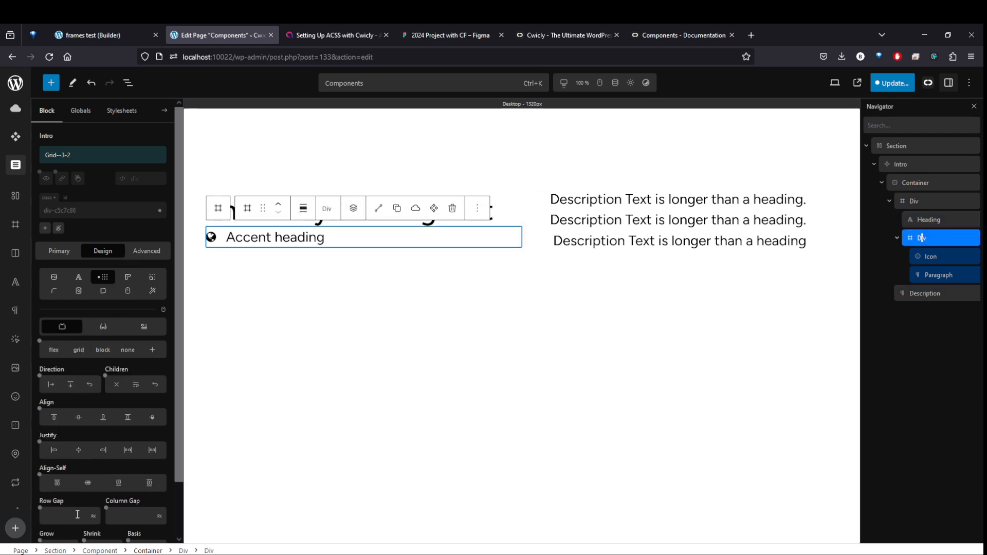
{"action": "scroll", "coordinate": [75, 516], "scroll_direction": "down", "scroll_amount": 2}
{"action": "left_click", "coordinate": [75, 516]}
{"action": "type", "text": "-1"}
{"action": "key", "text": "BackSpace"}
{"action": "key", "text": "BackSpace"}
{"action": "left_click", "coordinate": [920, 237]}
In the Grid--3-2 style, set the direction of the Div wrapping both headings to column.
{"action": "left_click", "coordinate": [925, 204]}
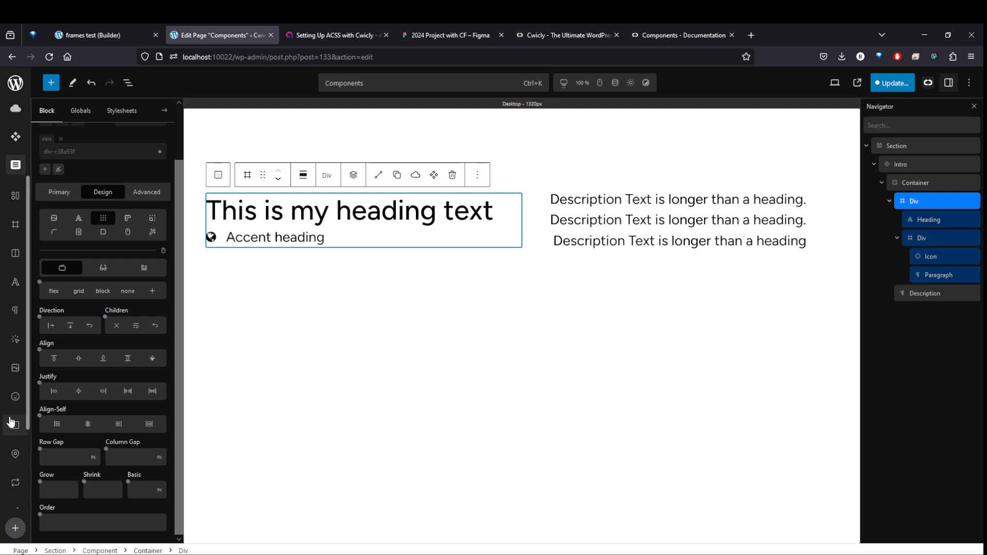
{"action": "left_click", "coordinate": [70, 325]}
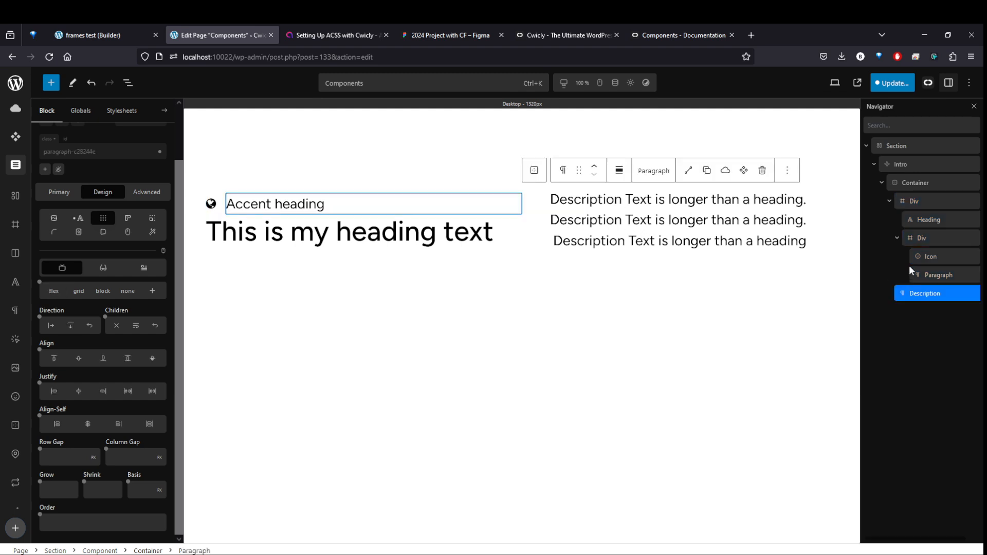
{"action": "left_click", "coordinate": [915, 183]}
{"action": "left_click", "coordinate": [746, 221]}
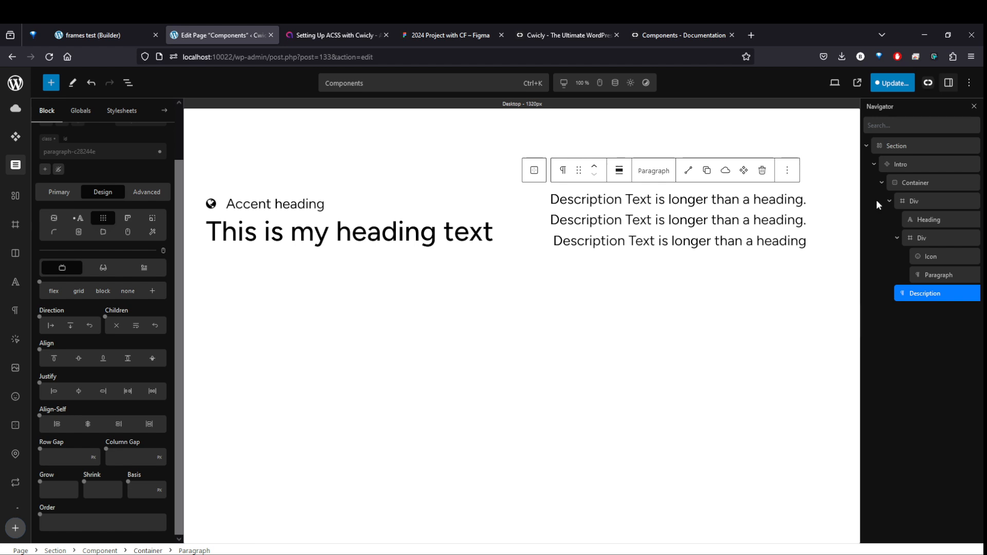
Set the Container's first grid column to 3fr and its second to 2fr in the Grid--3-2 style.
{"action": "left_click", "coordinate": [915, 183]}
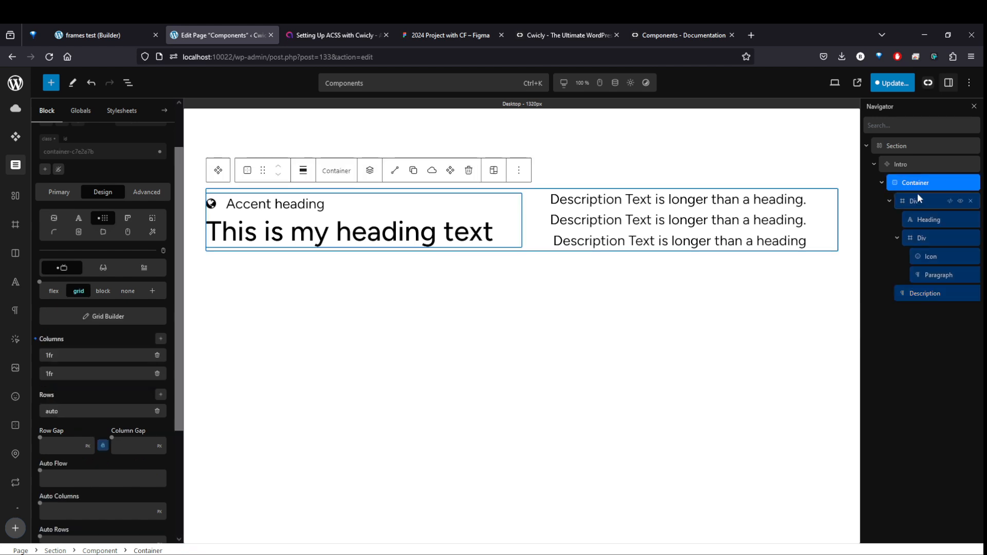
{"action": "left_click", "coordinate": [131, 355]}
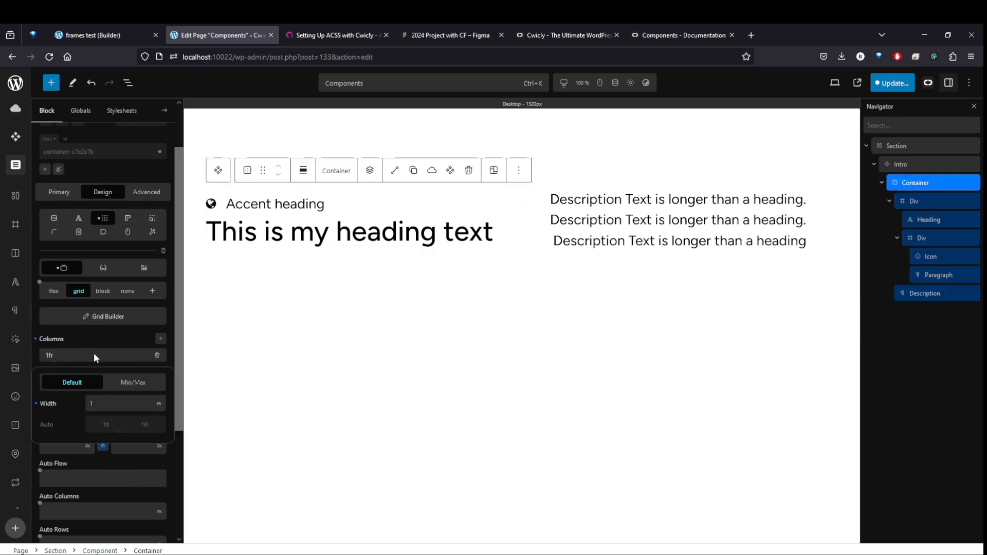
{"action": "key", "text": "BackSpace"}
{"action": "type", "text": "3"}
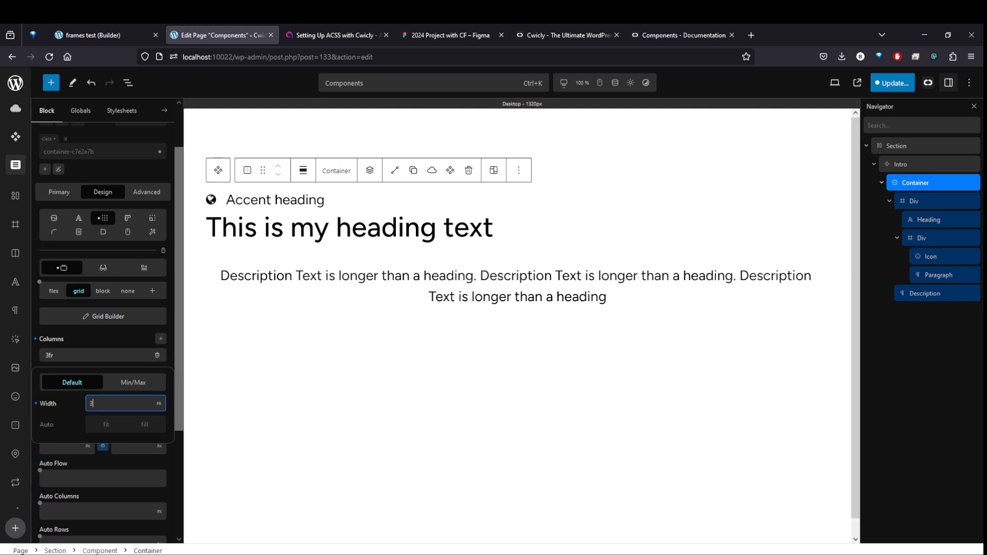
{"action": "left_click", "coordinate": [88, 332]}
{"action": "left_click", "coordinate": [72, 374]}
{"action": "double_click", "coordinate": [105, 426]}
{"action": "type", "text": "2"}
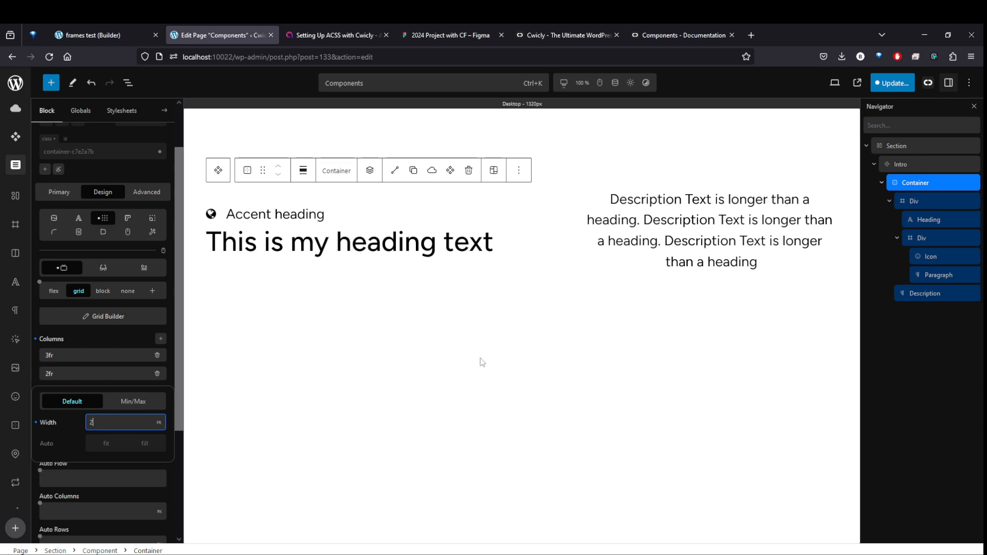
Left-align the Description text in the Grid--3-2 style.
{"action": "left_click", "coordinate": [485, 242]}
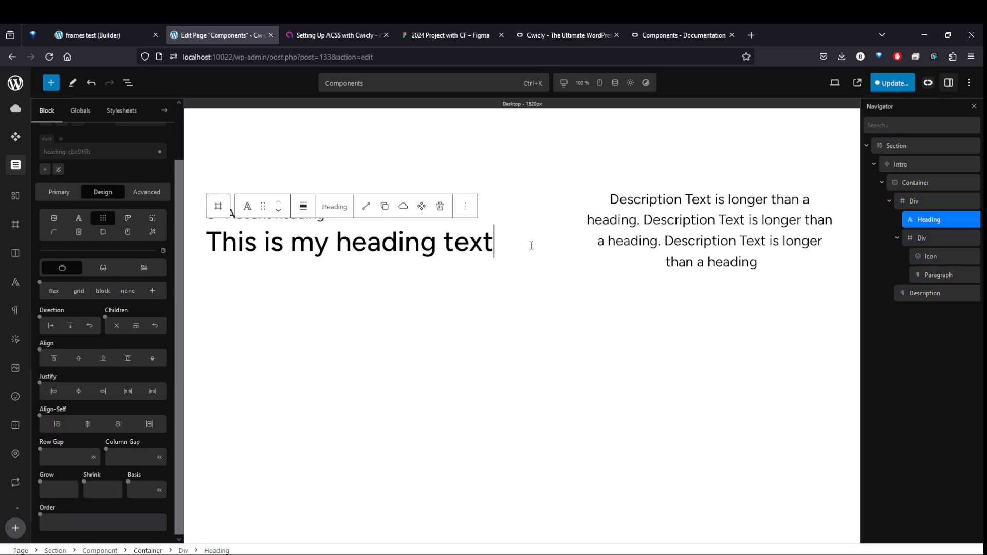
{"action": "left_click", "coordinate": [922, 292]}
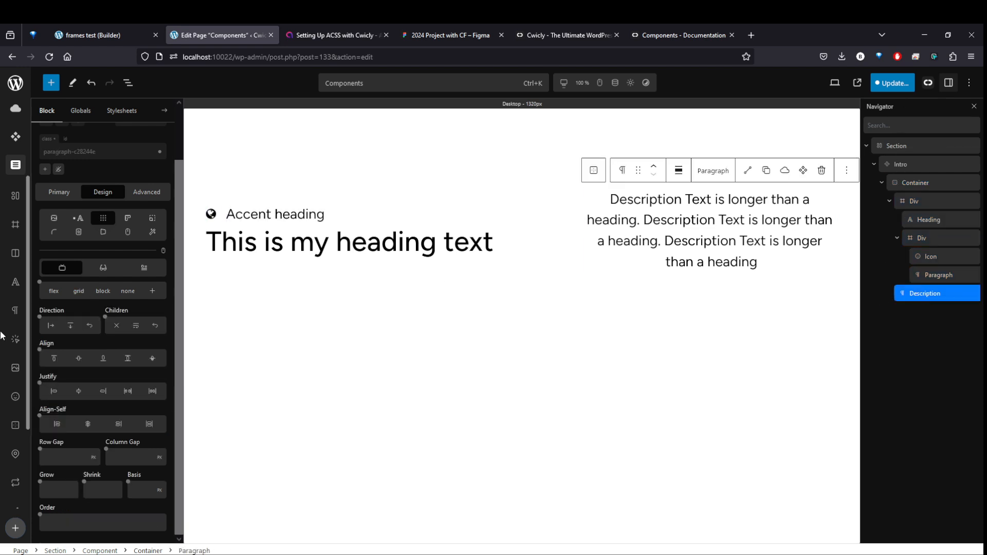
{"action": "scroll", "coordinate": [95, 191], "scroll_direction": "up", "scroll_amount": 2}
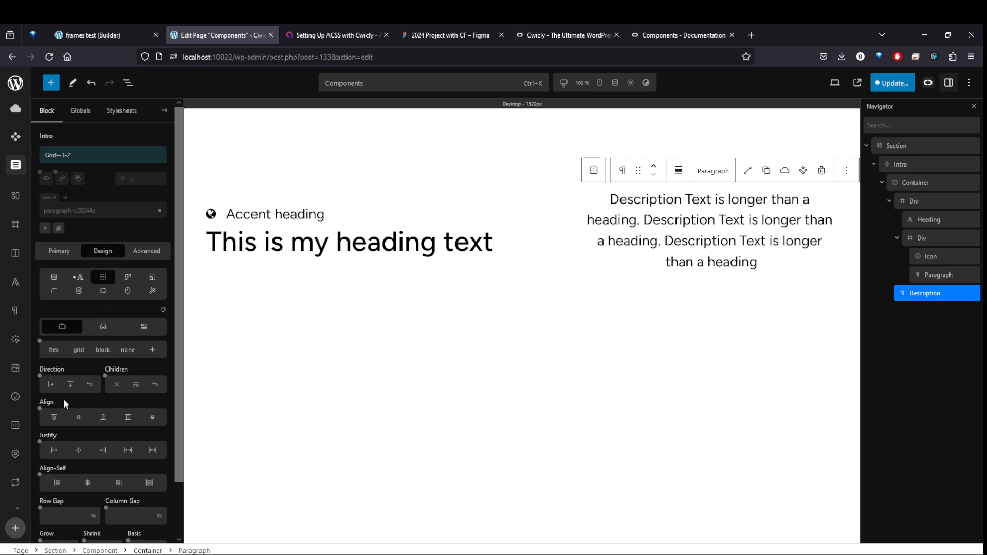
{"action": "left_click", "coordinate": [55, 451]}
{"action": "left_click", "coordinate": [77, 277]}
{"action": "left_click", "coordinate": [68, 494]}
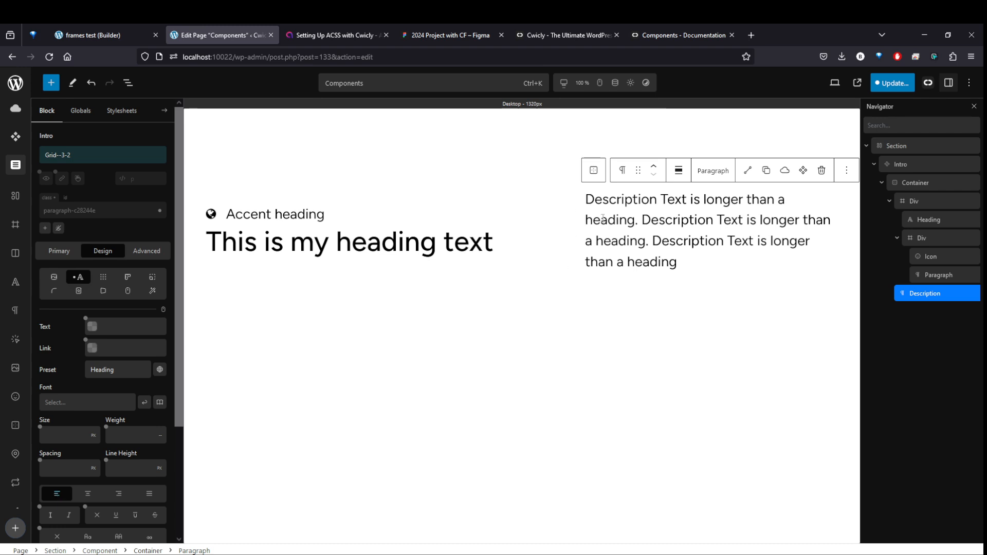
Switch the Intro component to its Base style and select the accent heading Div.
{"action": "left_click", "coordinate": [915, 183]}
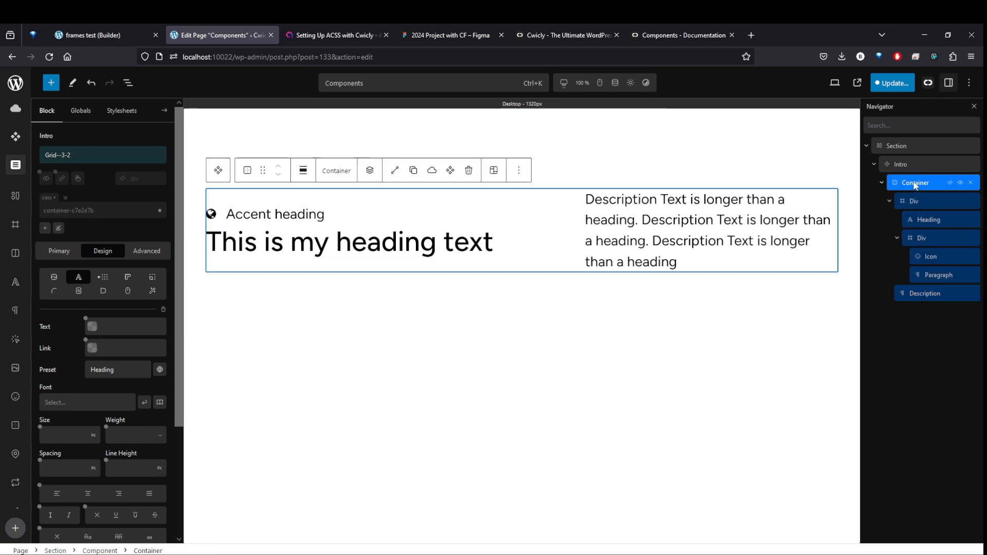
{"action": "left_click", "coordinate": [79, 154]}
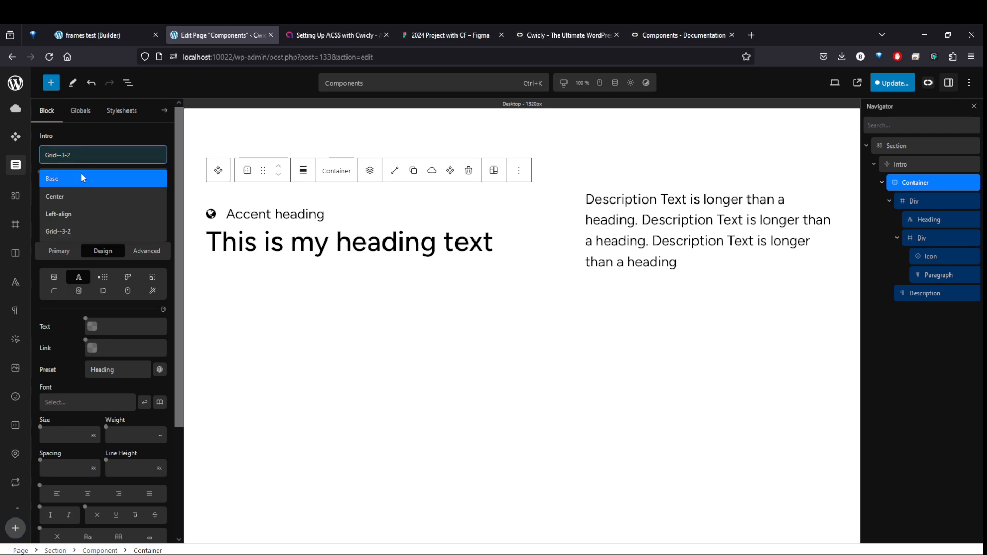
{"action": "left_click", "coordinate": [82, 178]}
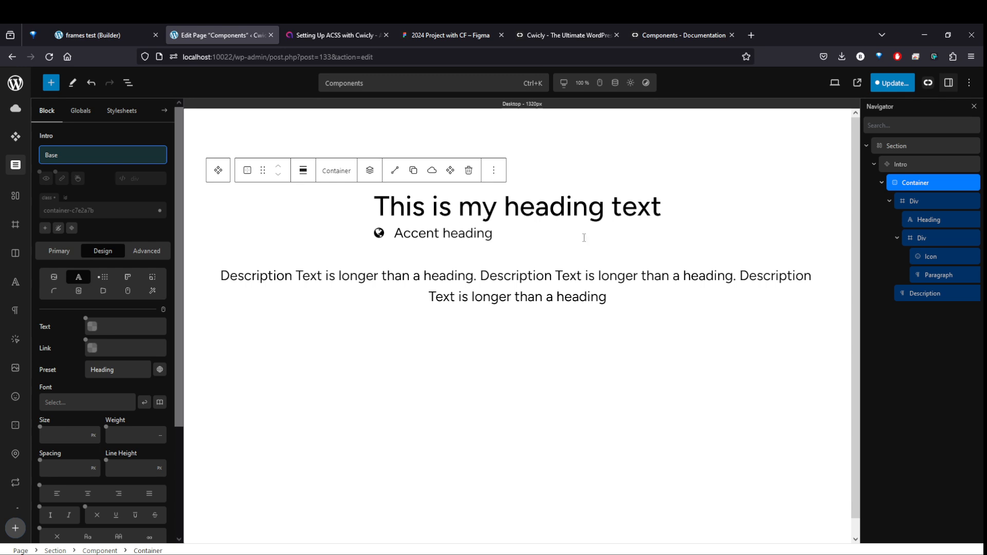
{"action": "left_click", "coordinate": [559, 242]}
{"action": "left_click", "coordinate": [926, 237]}
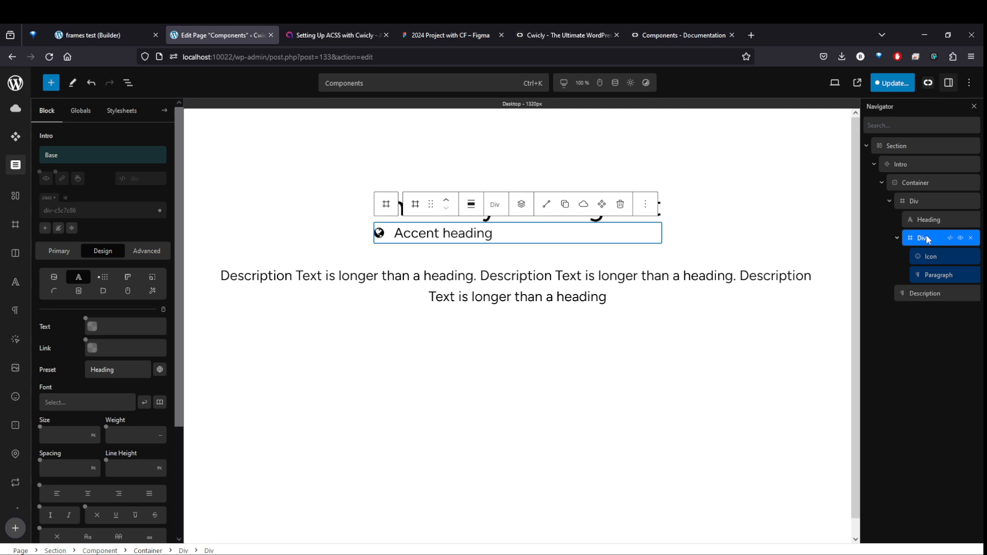
{"action": "left_click", "coordinate": [917, 198]}
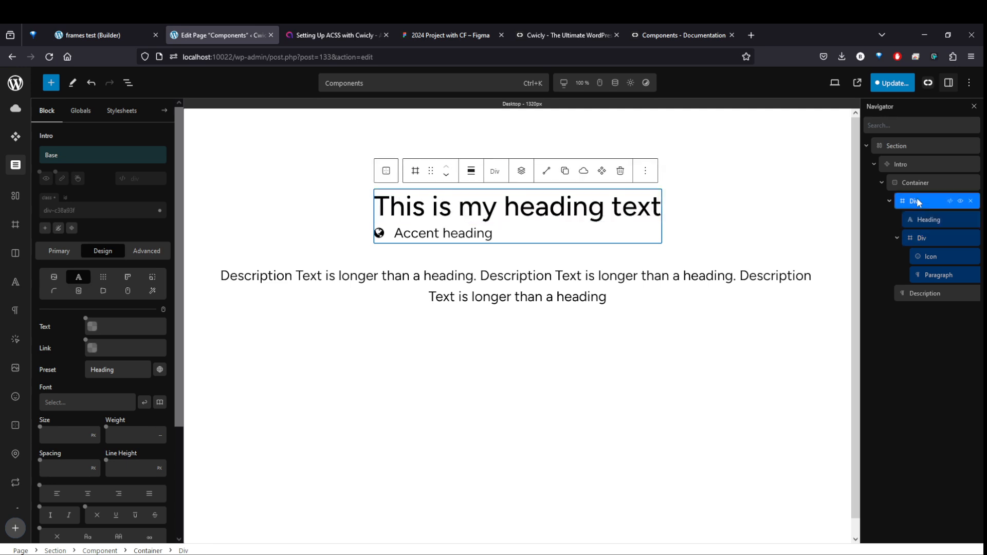
{"action": "left_click", "coordinate": [924, 237]}
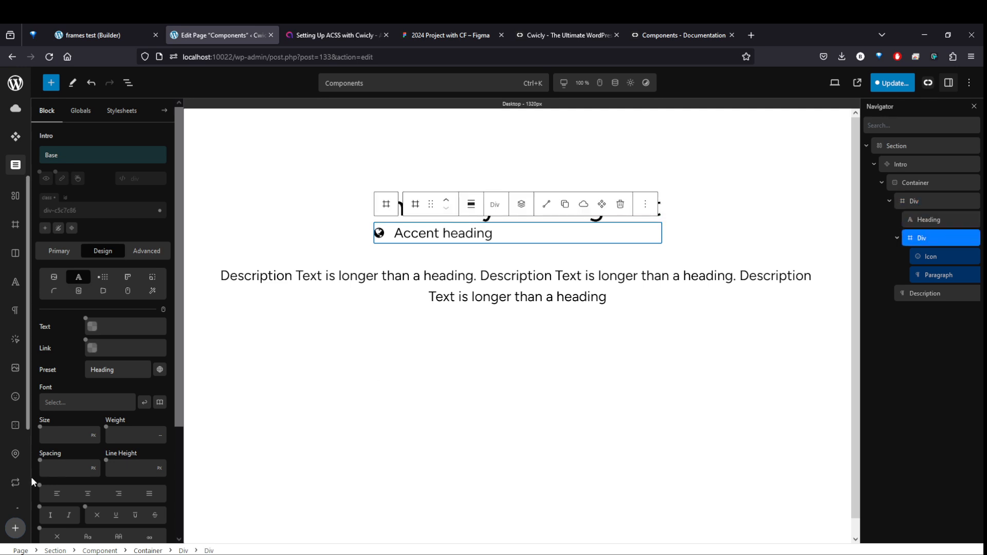
Clear the order value of the accent heading Div in the Base style.
{"action": "scroll", "coordinate": [56, 500], "scroll_direction": "down", "scroll_amount": 3}
{"action": "scroll", "coordinate": [89, 199], "scroll_direction": "up", "scroll_amount": 3}
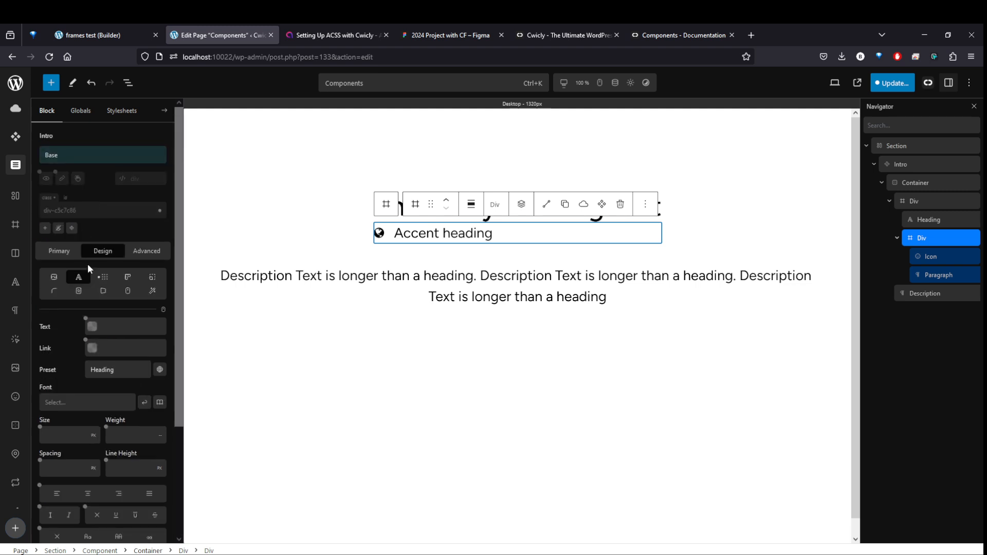
{"action": "left_click", "coordinate": [104, 278]}
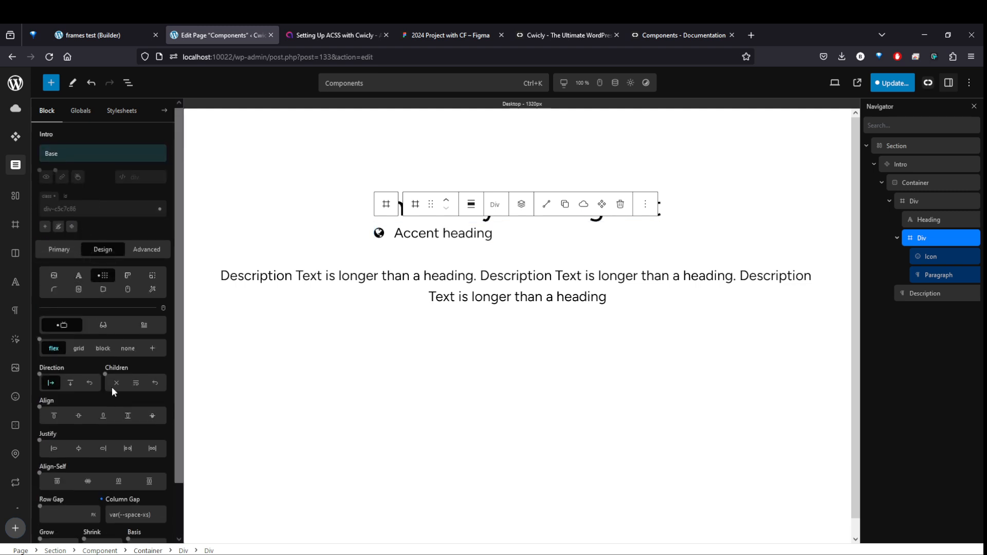
{"action": "scroll", "coordinate": [63, 516], "scroll_direction": "down", "scroll_amount": 2}
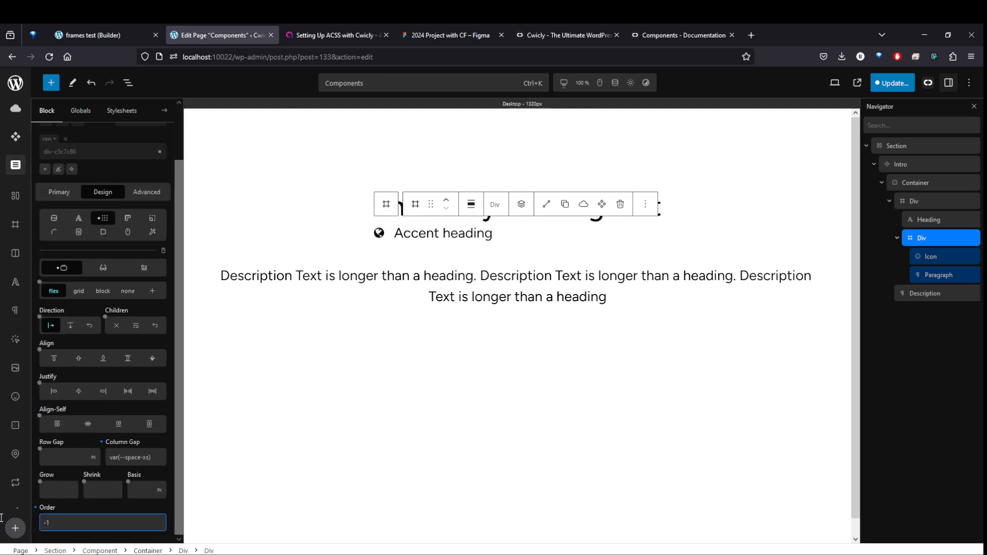
{"action": "left_click", "coordinate": [36, 508]}
{"action": "left_click", "coordinate": [46, 522]}
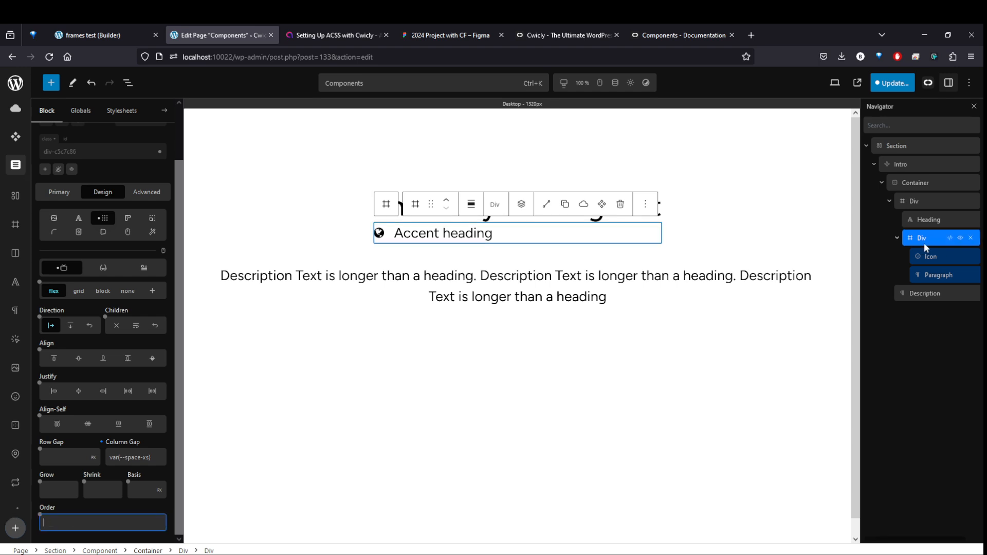
In the Base style, set the wrapping Div's direction to column and the accent heading Div's order to -1.
{"action": "left_click", "coordinate": [922, 202]}
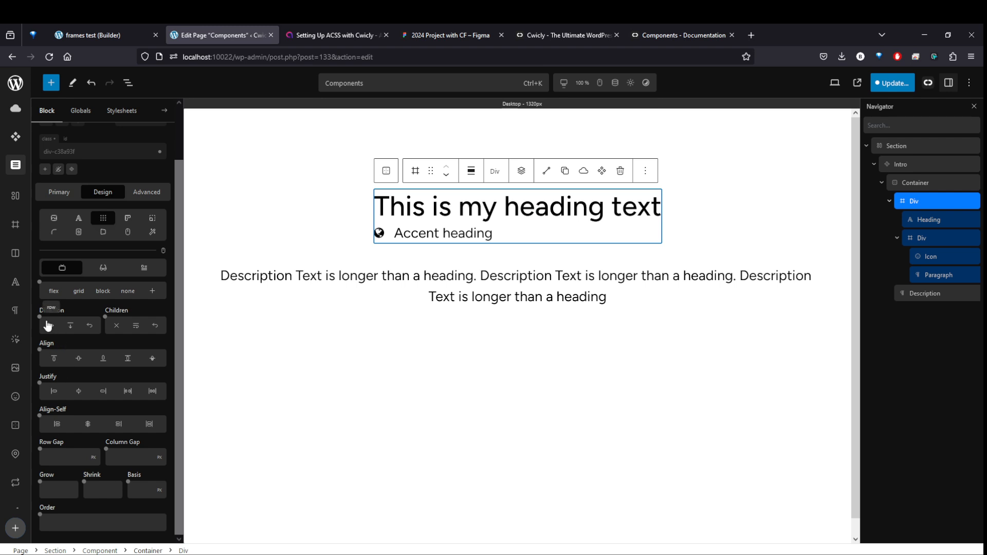
{"action": "left_click", "coordinate": [70, 331]}
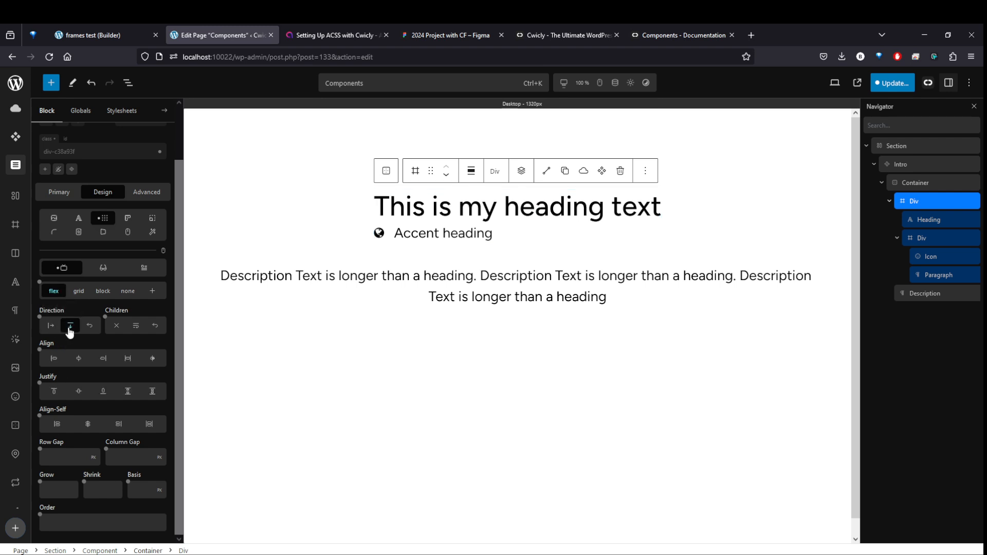
{"action": "left_click", "coordinate": [923, 238]}
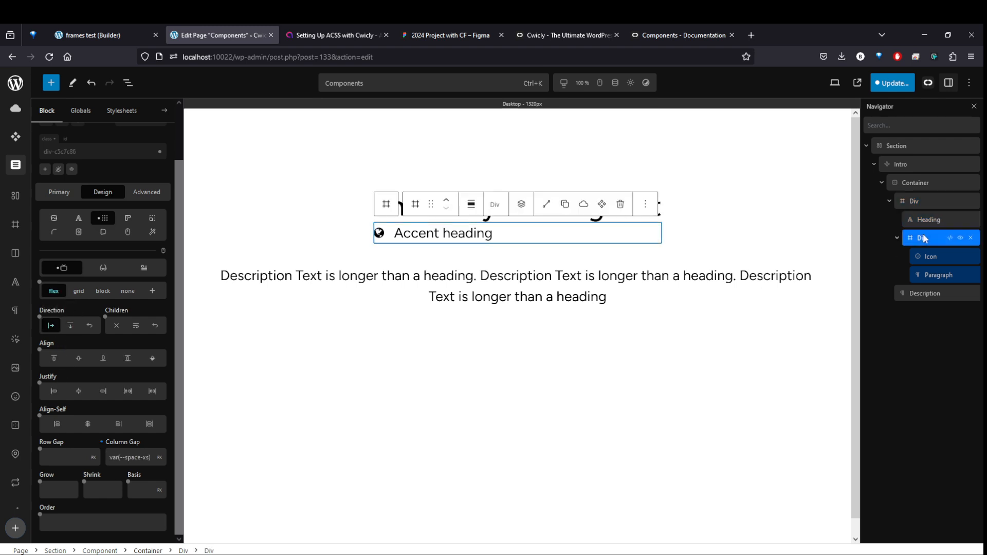
{"action": "left_click", "coordinate": [103, 522]}
{"action": "type", "text": "-1"}
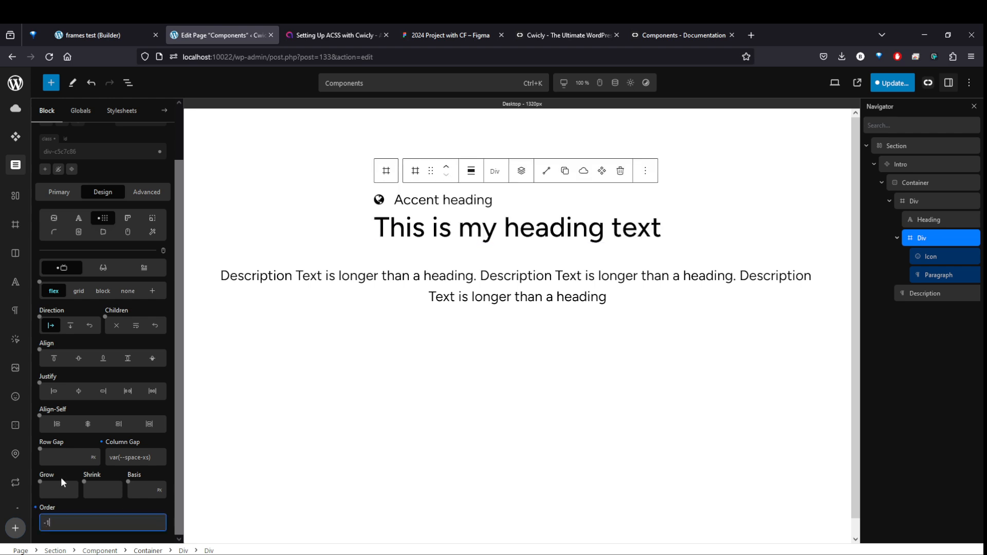
Center-align the items of the Div wrapping both headings in the Base style.
{"action": "left_click", "coordinate": [924, 200]}
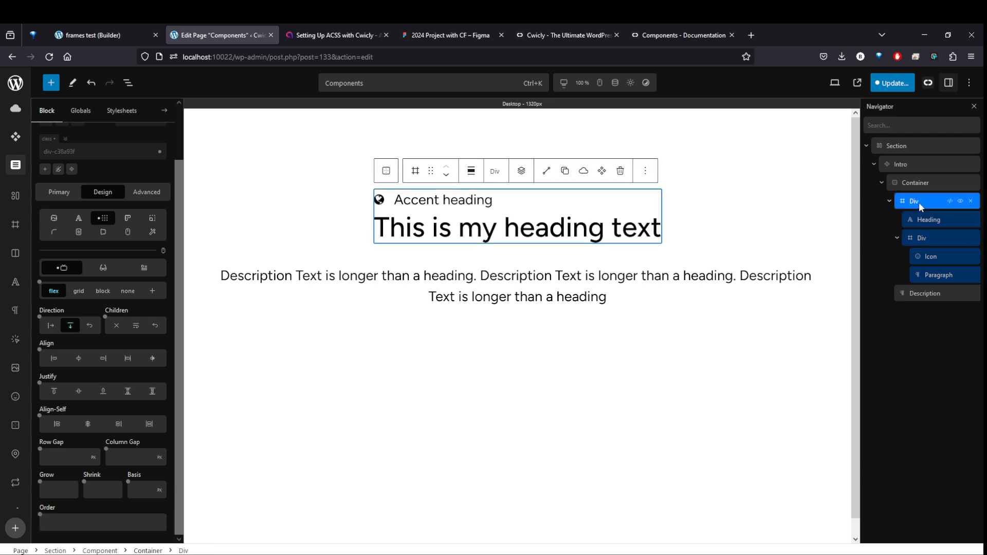
{"action": "left_click", "coordinate": [79, 359]}
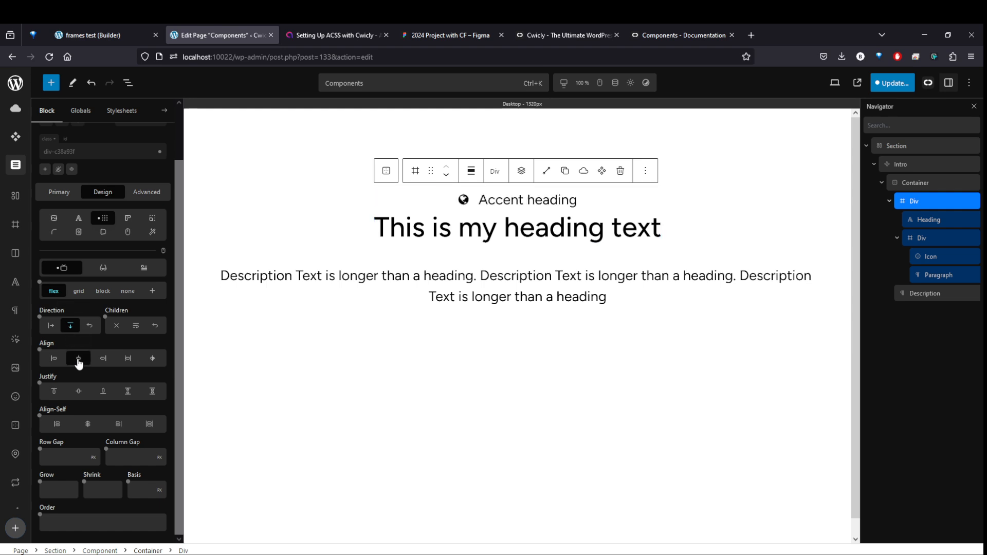
{"action": "left_click", "coordinate": [678, 298]}
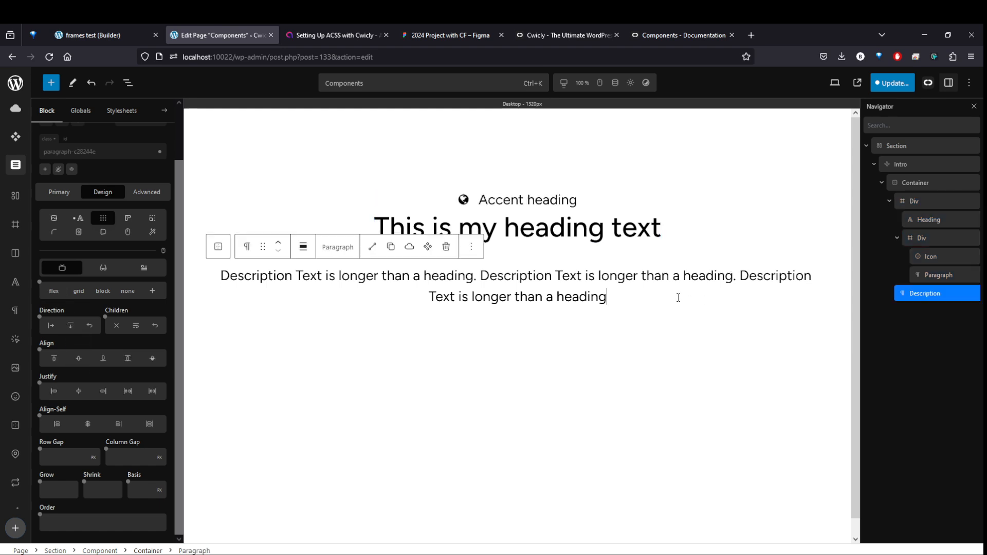
Check the headings' alignment in the Center and Left-align styles and select the Container in Left-align.
{"action": "left_click", "coordinate": [89, 171]}
{"action": "left_click", "coordinate": [85, 154]}
{"action": "left_click", "coordinate": [67, 194]}
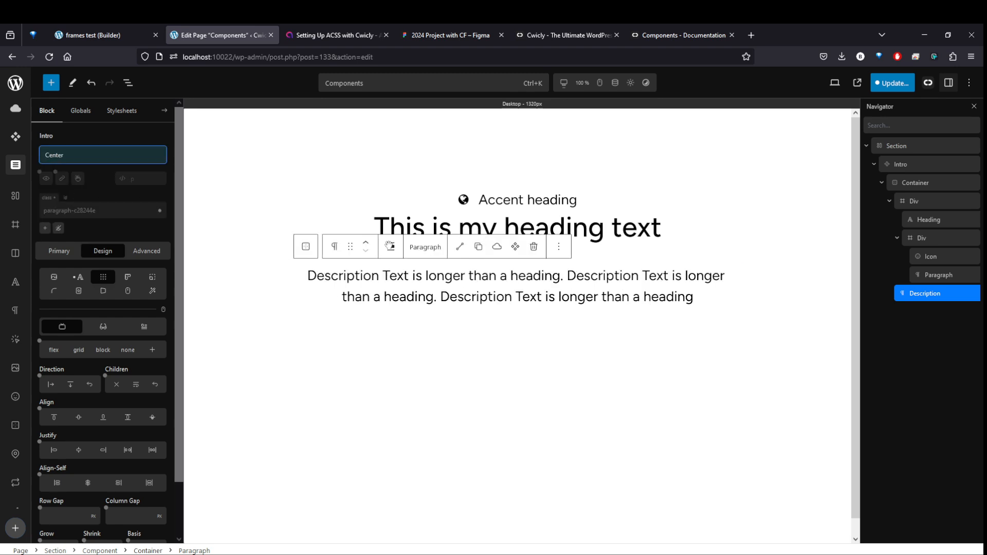
{"action": "left_click", "coordinate": [81, 154]}
{"action": "left_click", "coordinate": [70, 213]}
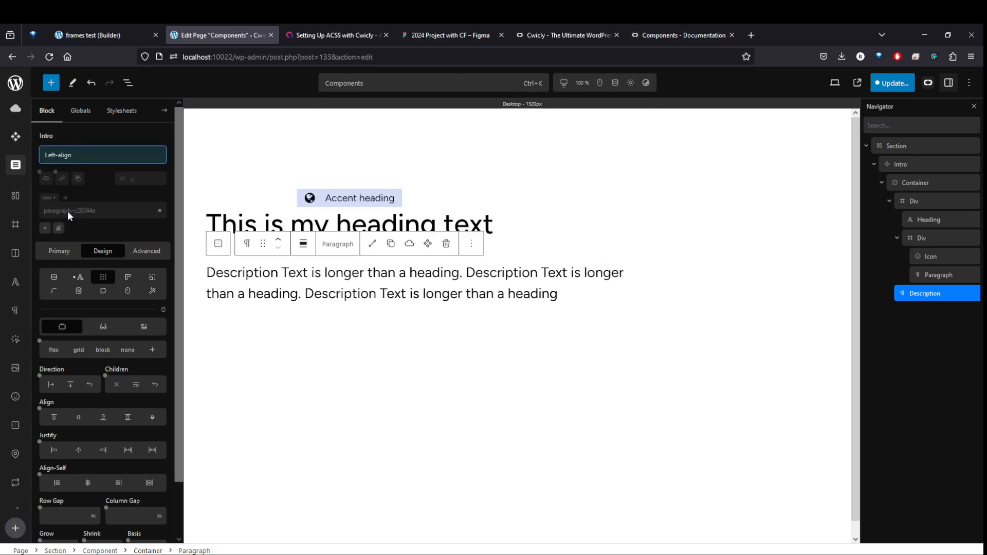
{"action": "left_click", "coordinate": [920, 183]}
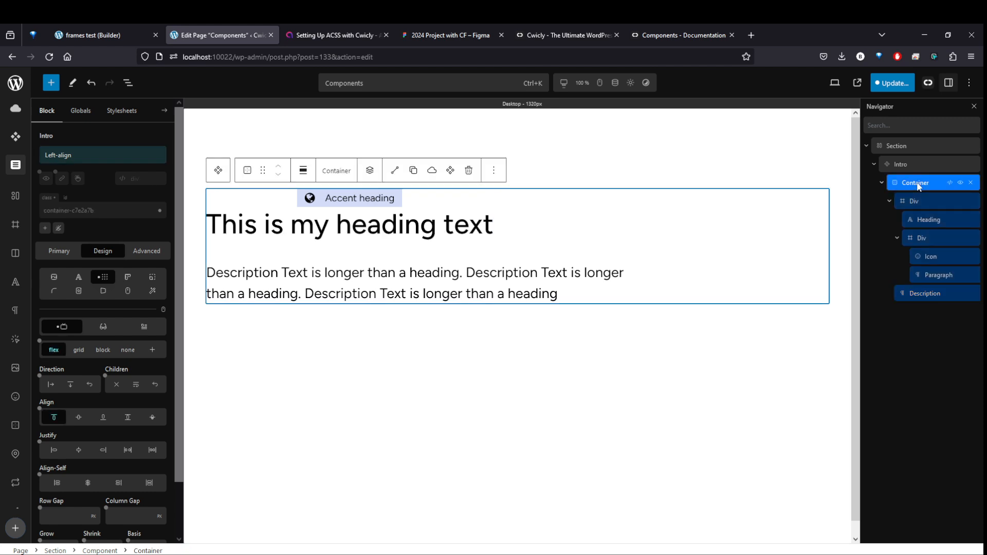
Align the items of the Div wrapping both headings to the start in the Left-align and Grid--3-2 styles.
{"action": "left_click", "coordinate": [922, 202]}
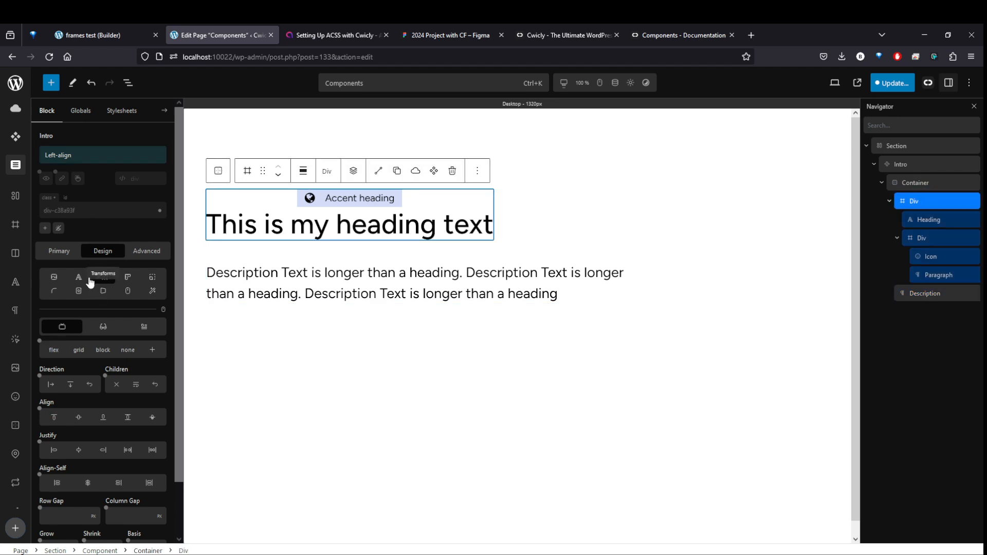
{"action": "left_click", "coordinate": [54, 419]}
{"action": "left_click", "coordinate": [139, 156]}
{"action": "left_click", "coordinate": [85, 230]}
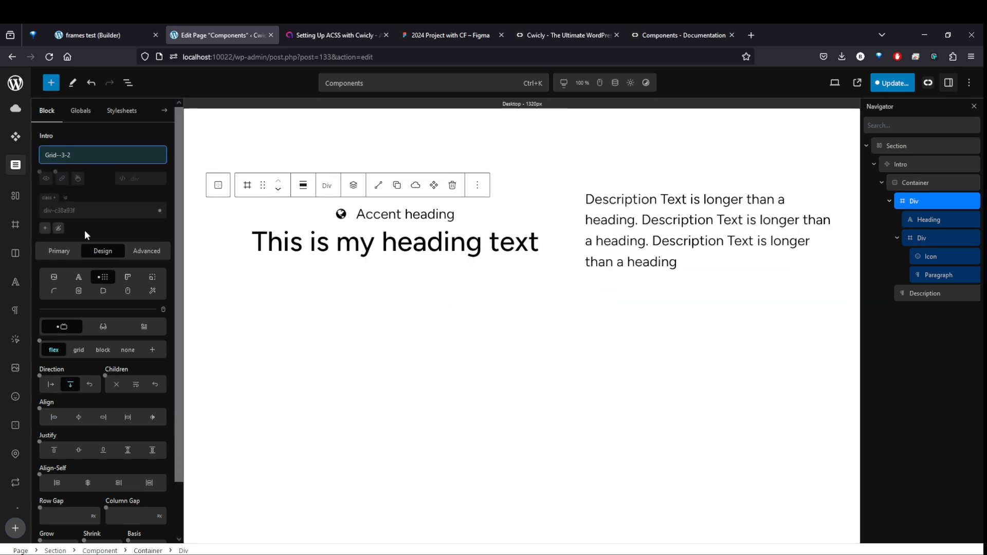
{"action": "left_click", "coordinate": [929, 239]}
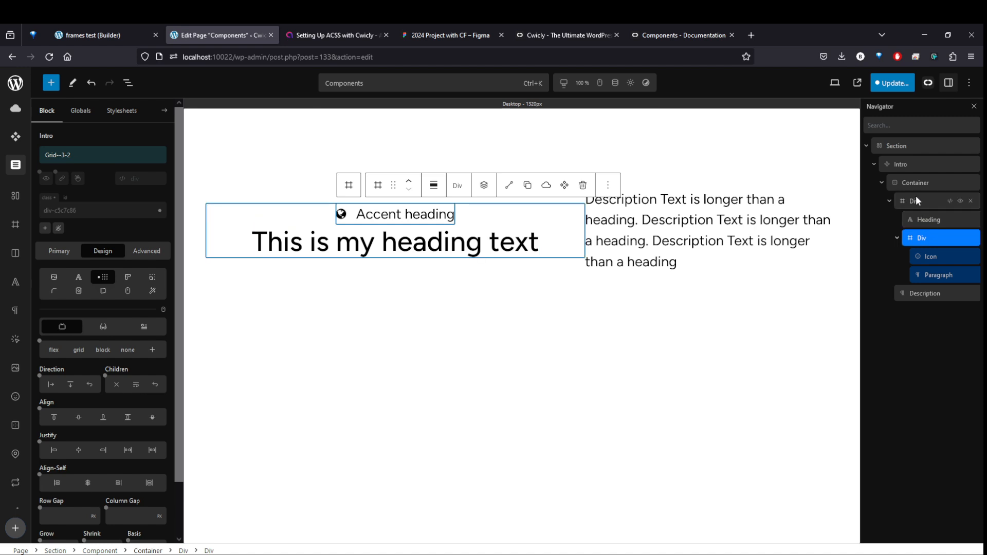
{"action": "left_click", "coordinate": [918, 201]}
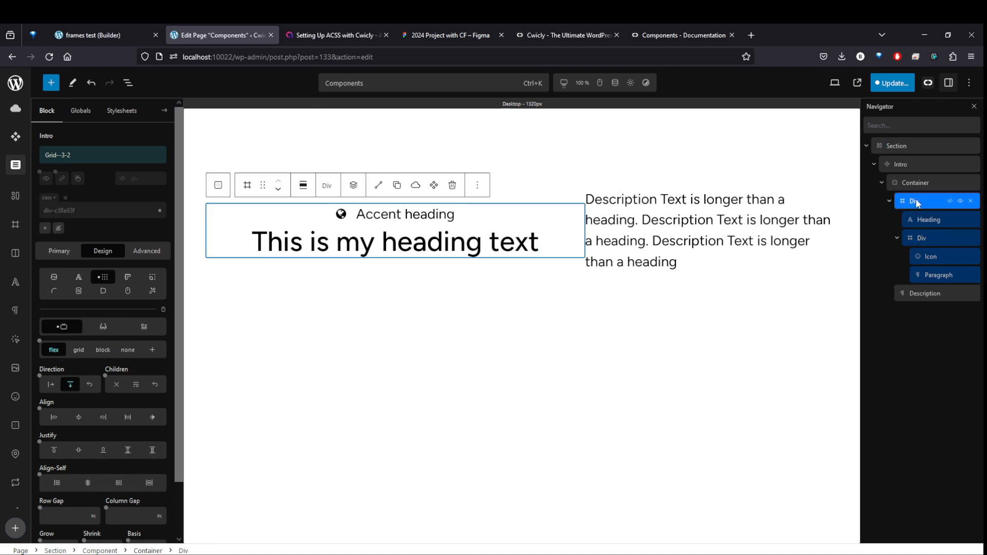
{"action": "left_click", "coordinate": [53, 417]}
Compare the headings' alignment across the Left-align, Center and Grid--3-2 styles, ending on Center.
{"action": "left_click", "coordinate": [67, 153]}
{"action": "left_click", "coordinate": [58, 213]}
{"action": "left_click", "coordinate": [72, 153]}
{"action": "left_click", "coordinate": [63, 198]}
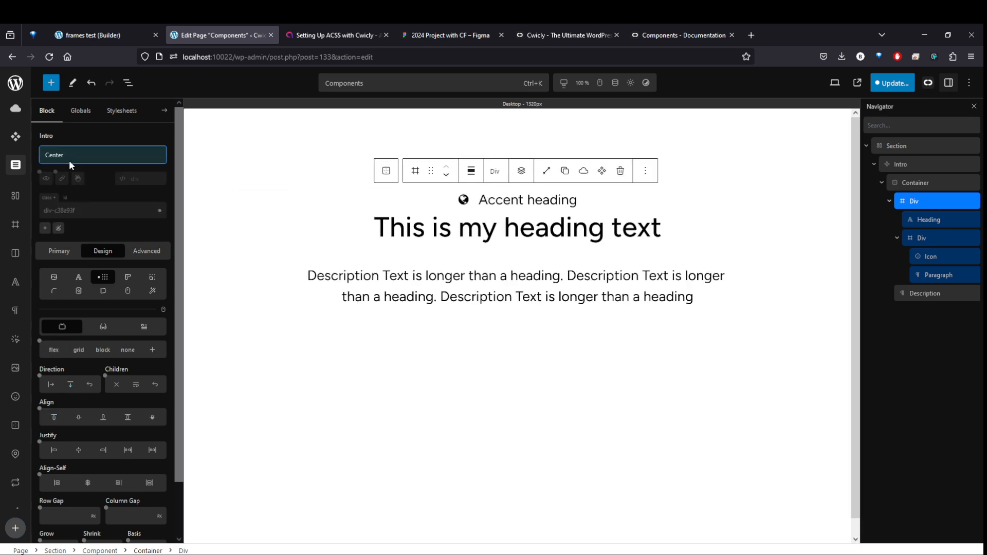
{"action": "left_click", "coordinate": [70, 153]}
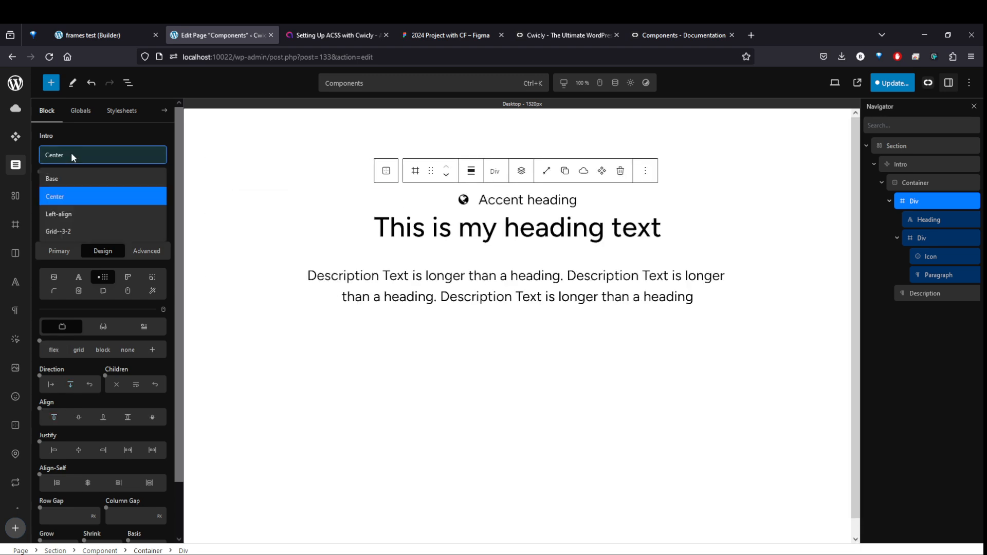
{"action": "left_click", "coordinate": [64, 228]}
{"action": "left_click", "coordinate": [66, 156]}
{"action": "left_click", "coordinate": [61, 195]}
Leave the Intro component's editing mode, save the page and site changes, and select the Section.
{"action": "left_click", "coordinate": [641, 318]}
{"action": "left_click", "coordinate": [892, 83]}
{"action": "left_click", "coordinate": [877, 82]}
{"action": "left_click", "coordinate": [763, 319]}
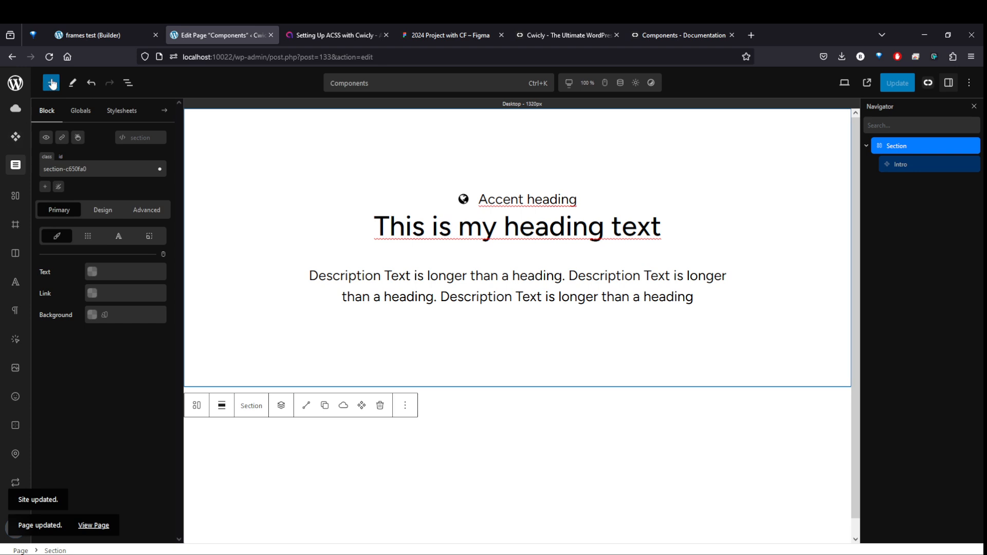
{"action": "left_click", "coordinate": [17, 231]}
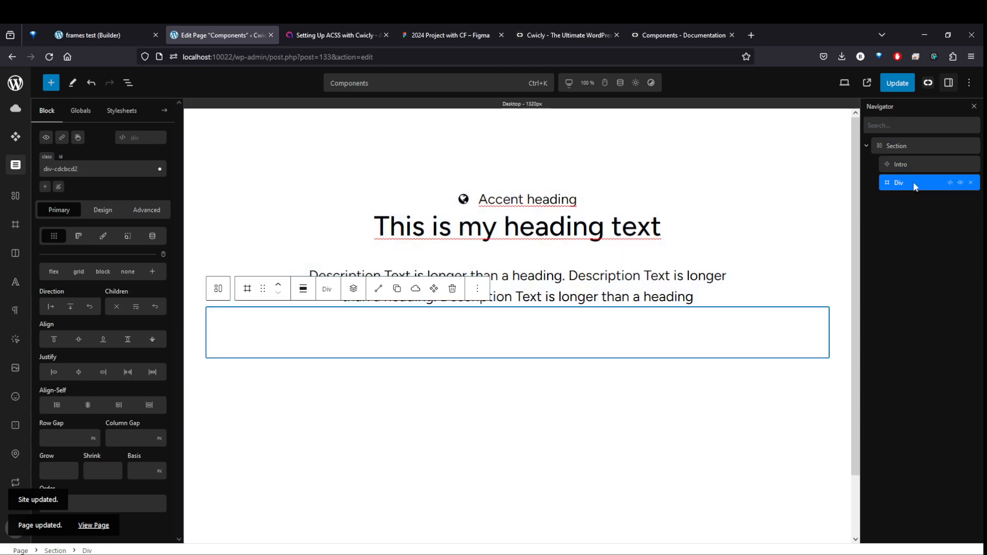
{"action": "left_click", "coordinate": [908, 165]}
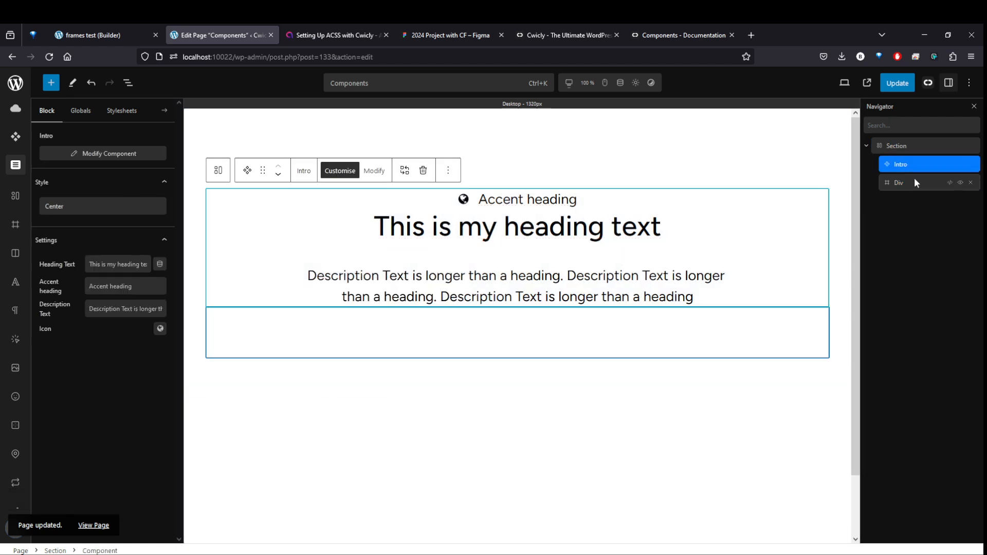
{"action": "left_click", "coordinate": [971, 183]}
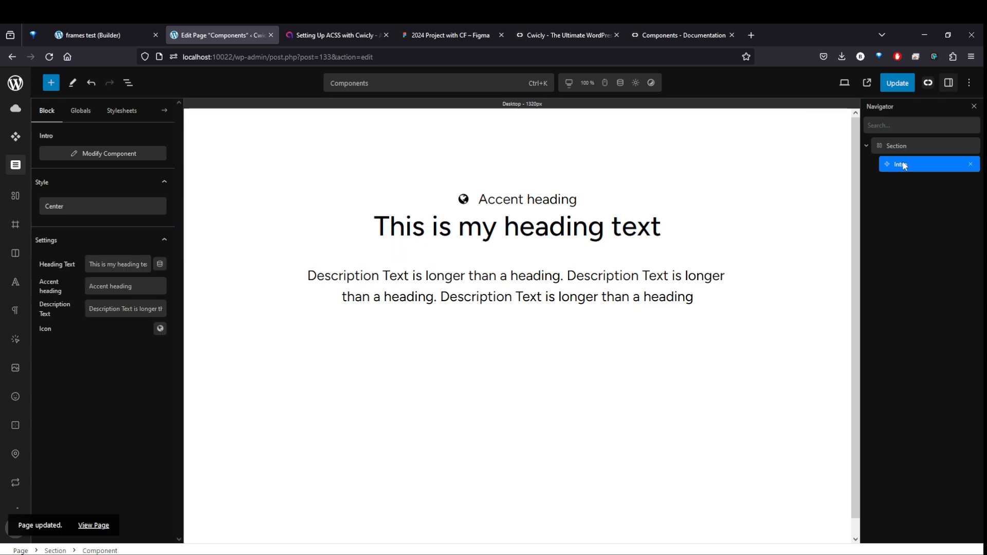
Open the Intro component for modification, insert a Div after its Container and rename it "CTA Wrapper".
{"action": "left_click", "coordinate": [105, 153]}
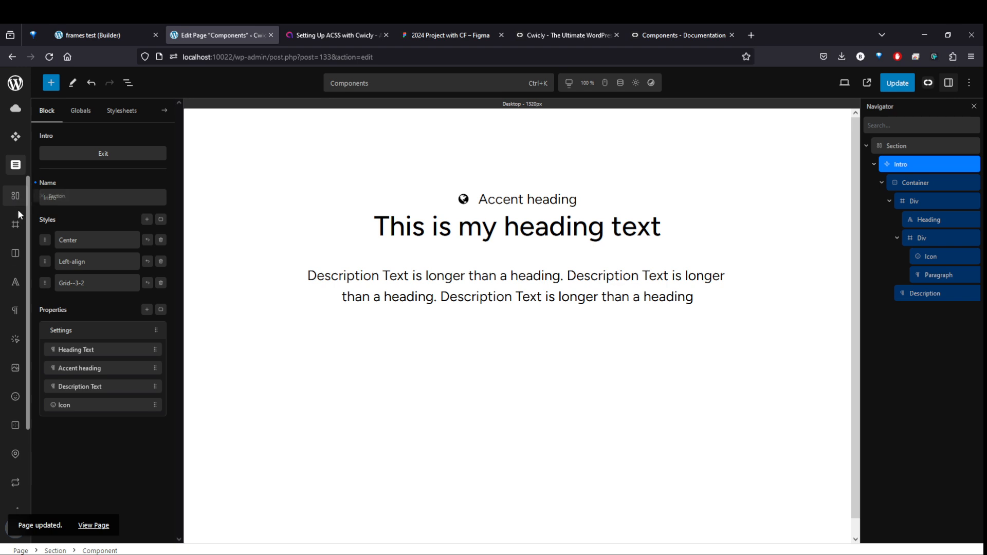
{"action": "left_click", "coordinate": [15, 227]}
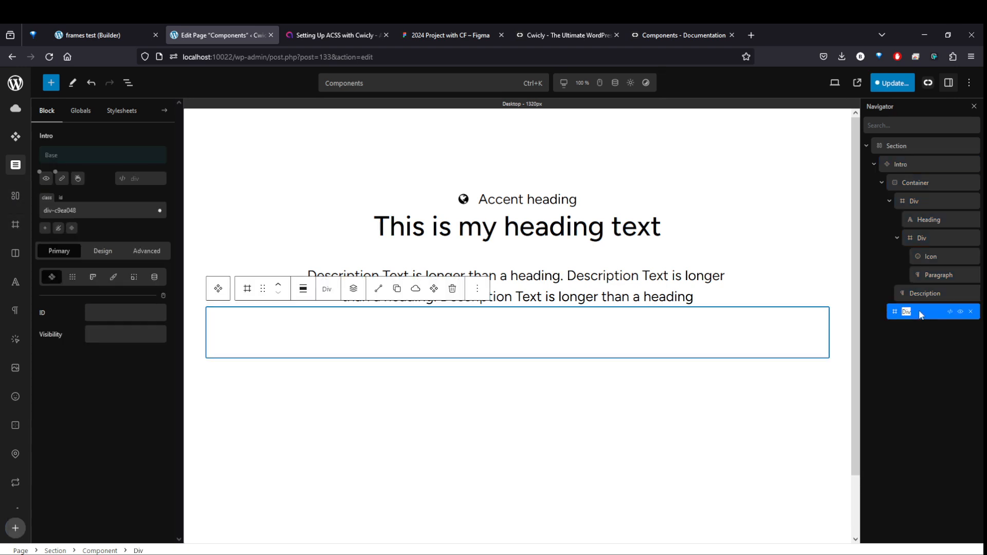
{"action": "type", "text": "CTA Wrapper"}
{"action": "key", "text": "Return"}
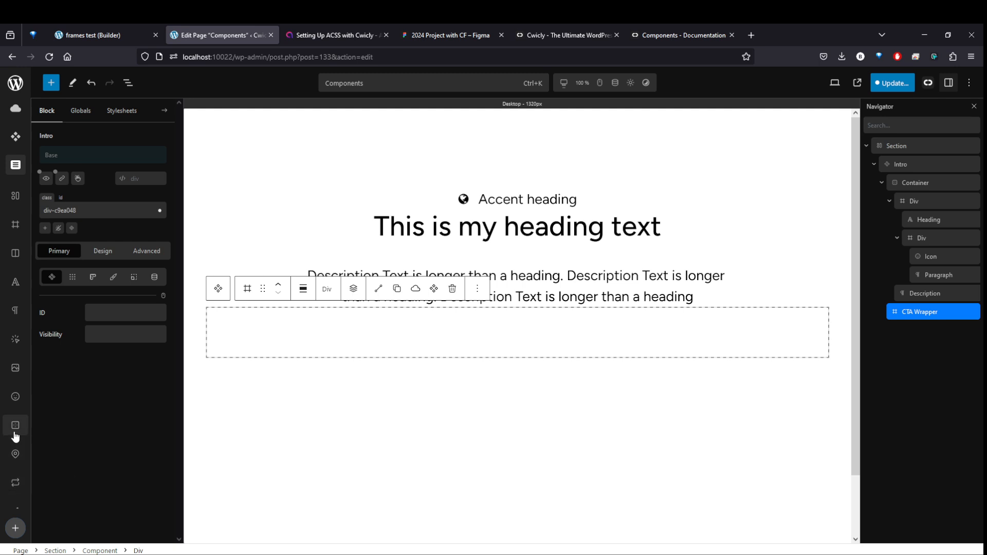
Insert a Button inside the CTA Wrapper and duplicate it.
{"action": "left_click", "coordinate": [16, 339]}
{"action": "right_click", "coordinate": [931, 333]}
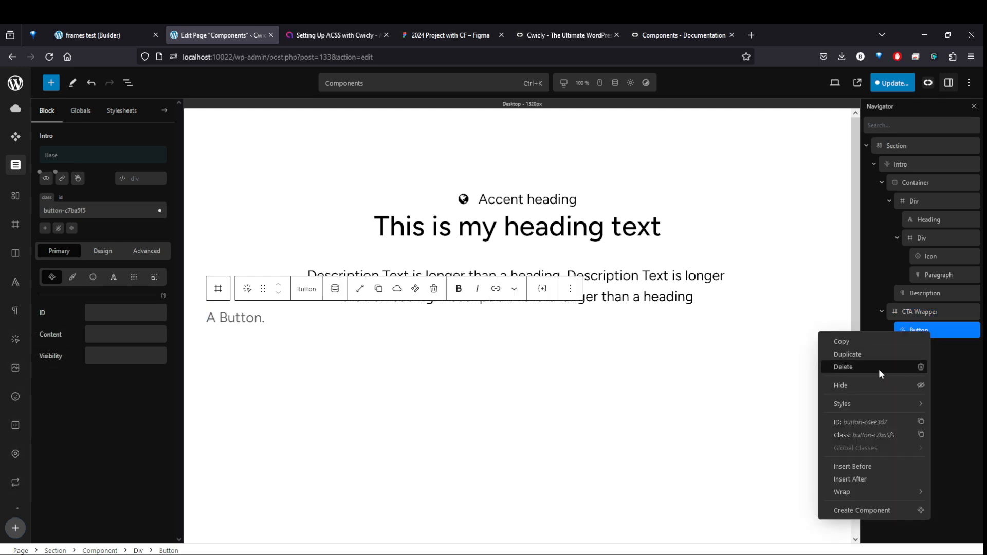
{"action": "left_click", "coordinate": [825, 354]}
{"action": "left_click", "coordinate": [921, 338]}
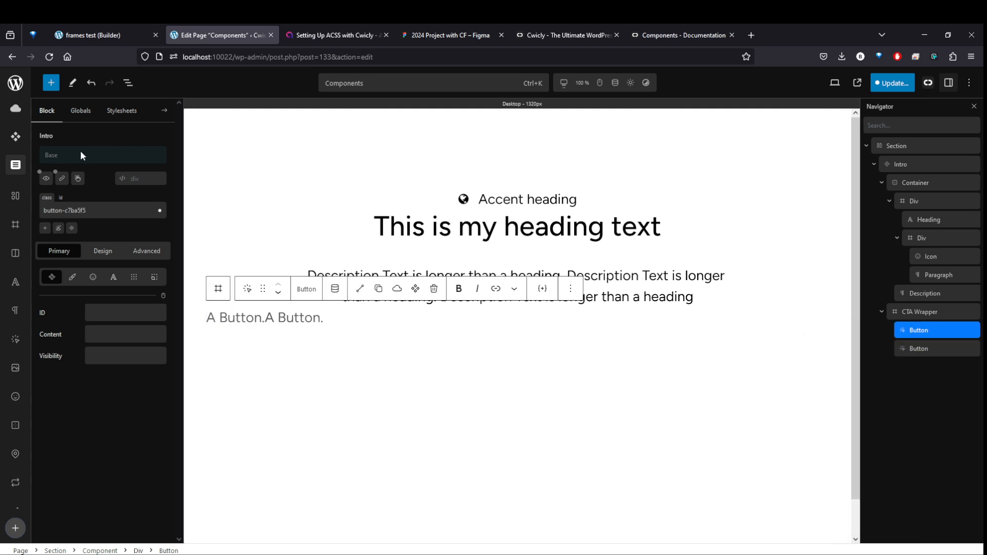
Set the first button's text to "Get started" and the second button's text to "Learn More".
{"action": "left_click", "coordinate": [229, 313]}
{"action": "type", "text": "Get started"}
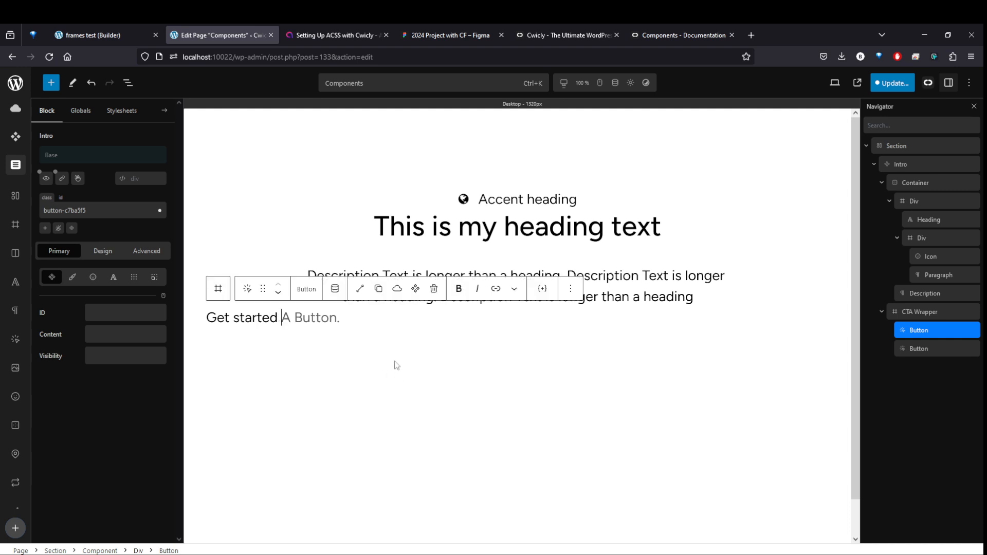
{"action": "left_click", "coordinate": [307, 316]}
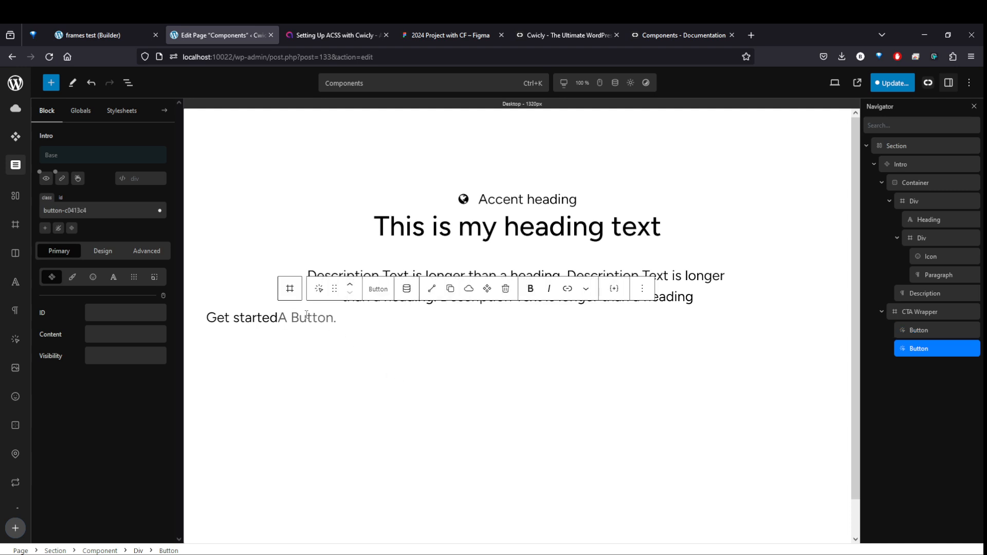
{"action": "type", "text": "Learn More"}
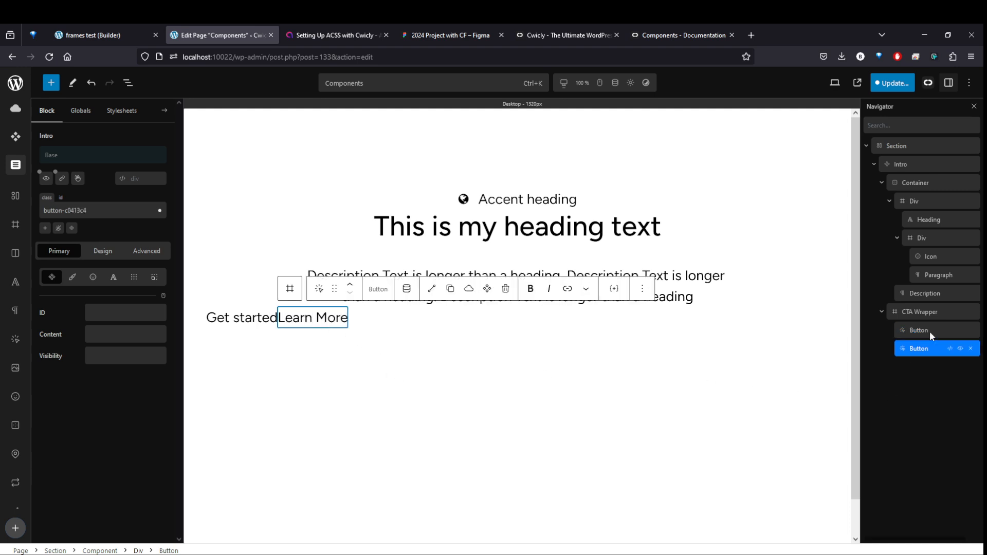
Apply the Automatic.css class btn--action to the "Get started" button.
{"action": "left_click", "coordinate": [924, 331]}
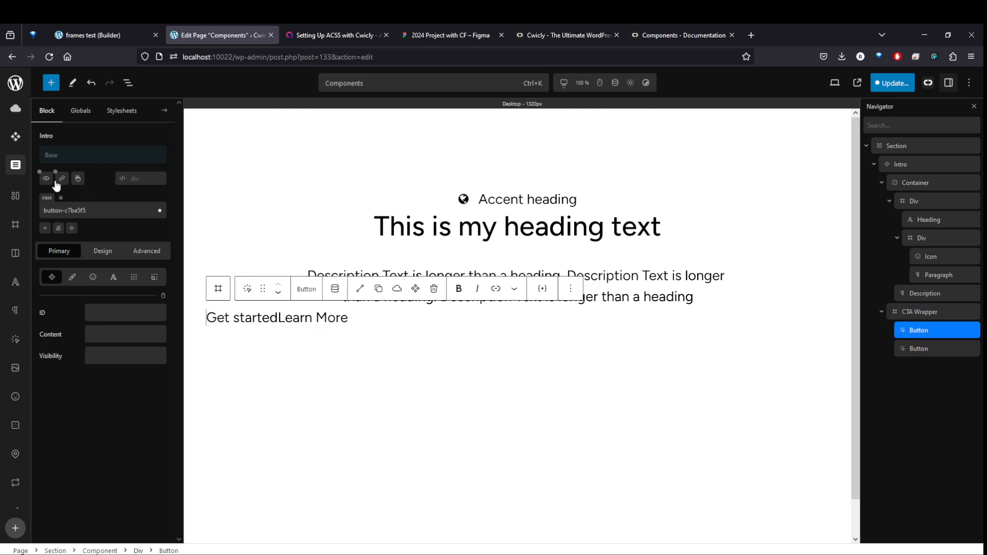
{"action": "left_click", "coordinate": [46, 229]}
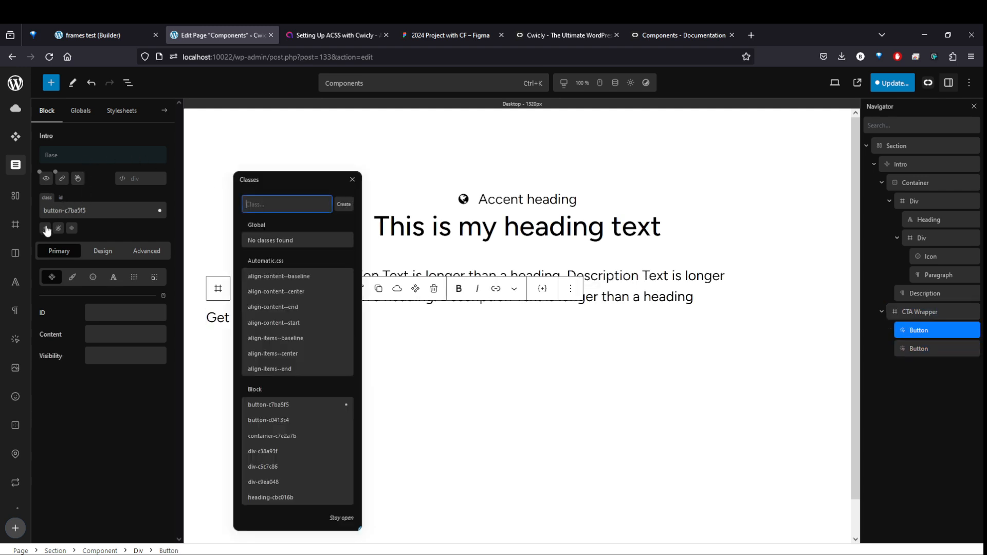
{"action": "type", "text": "btn"}
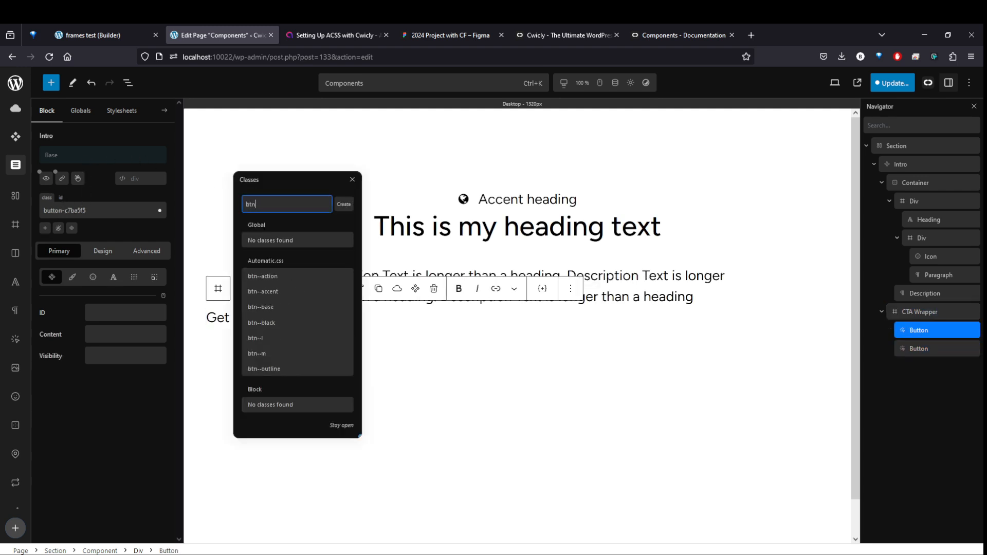
{"action": "left_click", "coordinate": [277, 280]}
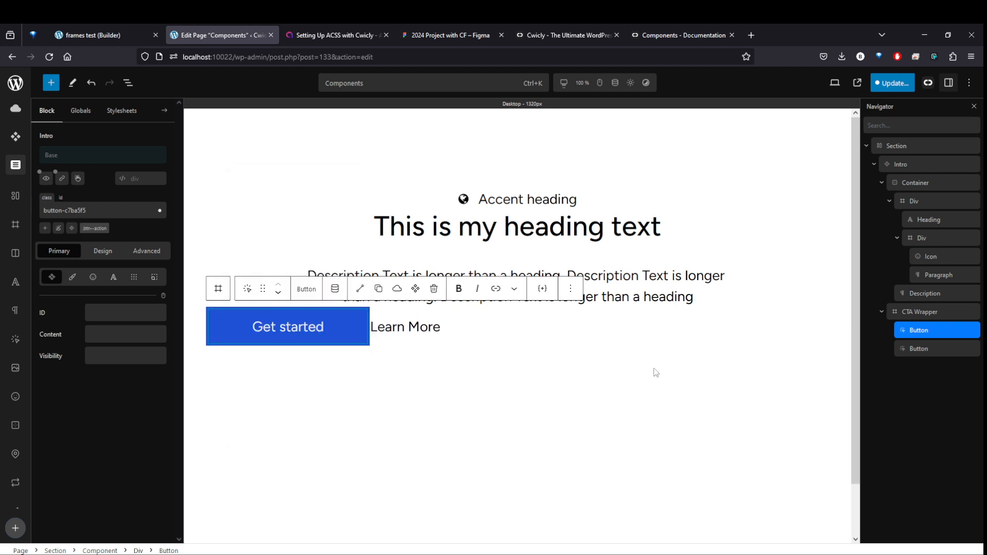
Apply the Automatic.css classes btn--action and btn--outline to the "Learn More" button.
{"action": "left_click", "coordinate": [907, 348]}
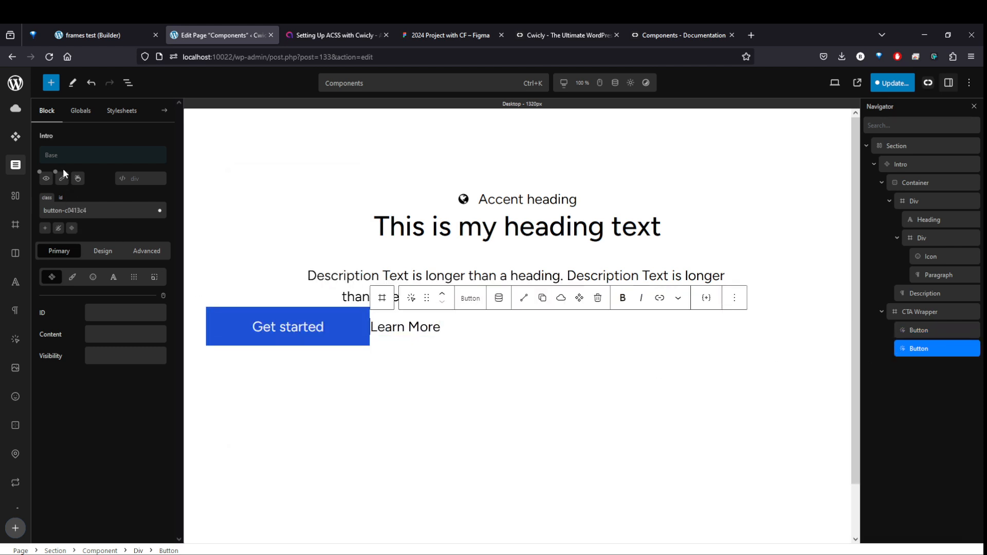
{"action": "left_click", "coordinate": [51, 227]}
{"action": "type", "text": "btn"}
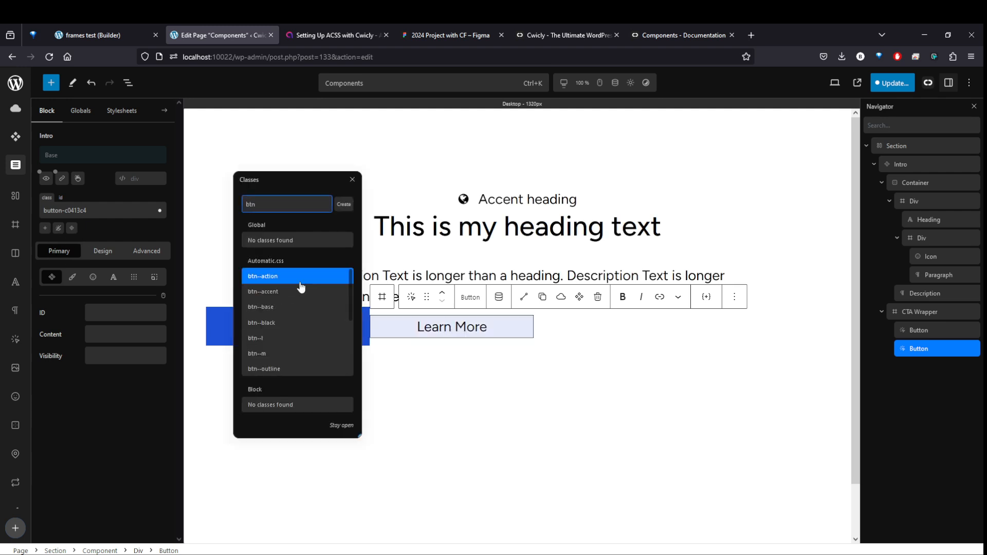
{"action": "left_click", "coordinate": [293, 282]}
{"action": "left_click", "coordinate": [46, 228]}
{"action": "type", "text": "btn"}
{"action": "left_click", "coordinate": [283, 368]}
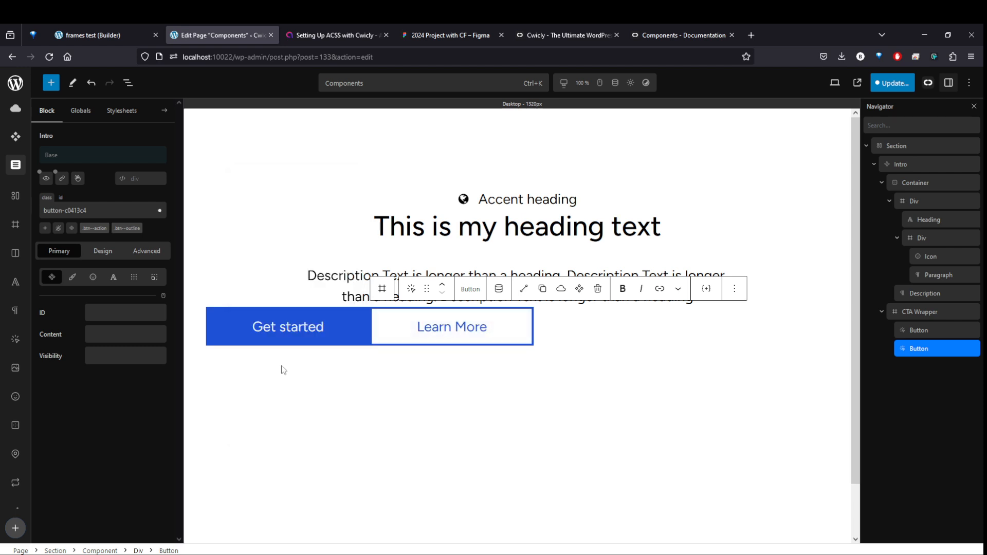
Set the CTA Wrapper's row and column gaps to var(--space-xs) and justify its buttons to the center.
{"action": "left_click", "coordinate": [911, 313]}
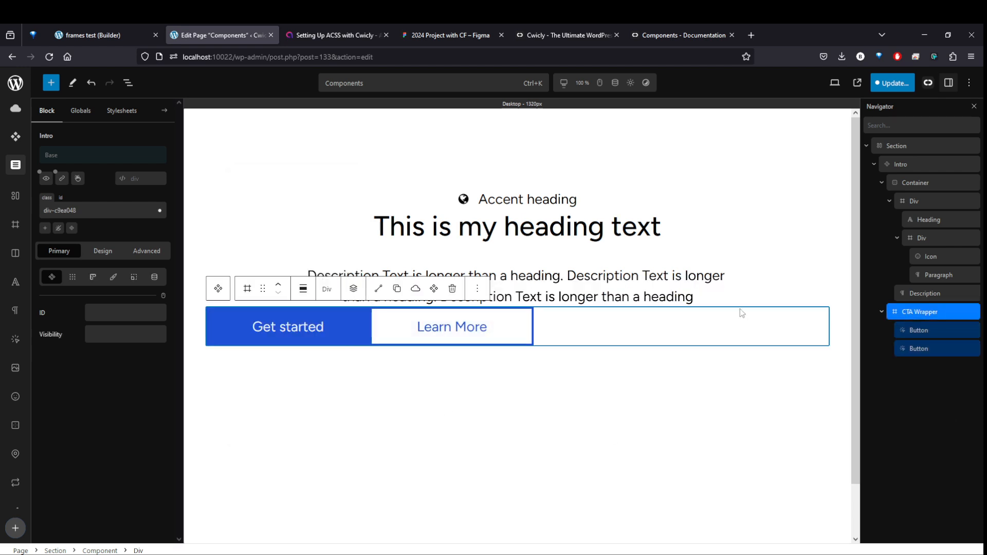
{"action": "left_click", "coordinate": [73, 277]}
{"action": "scroll", "coordinate": [84, 476], "scroll_direction": "down", "scroll_amount": 1}
{"action": "left_click", "coordinate": [63, 457]}
{"action": "type", "text": "--space-xs"}
{"action": "key", "text": "ctrl+a"}
{"action": "key", "text": "ctrl+c"}
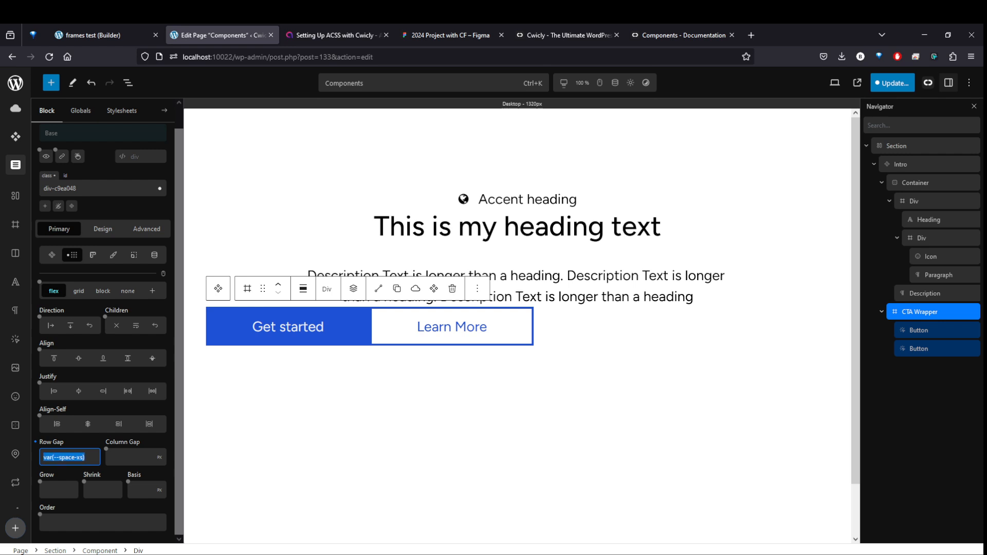
{"action": "left_click", "coordinate": [108, 457]}
{"action": "key", "text": "ctrl+v"}
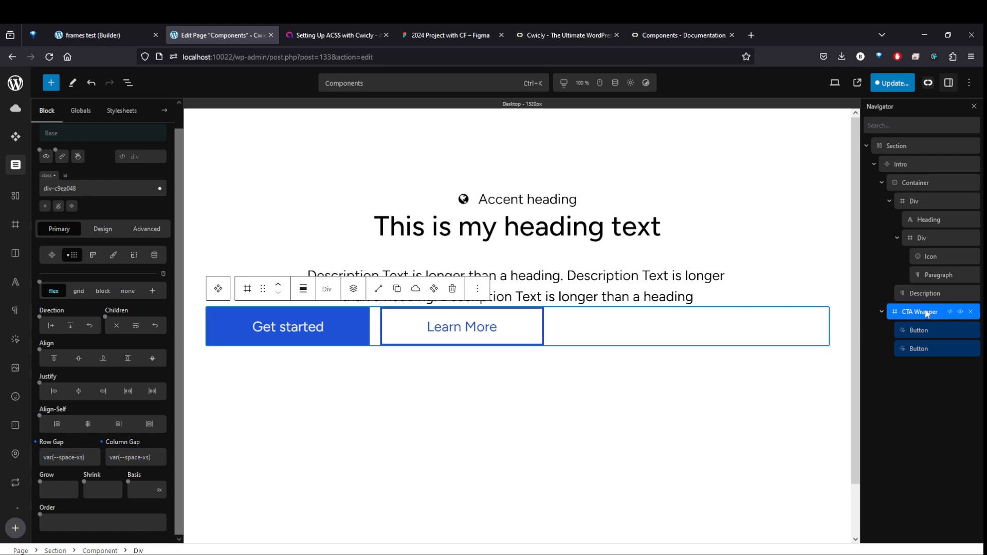
{"action": "left_click", "coordinate": [78, 391]}
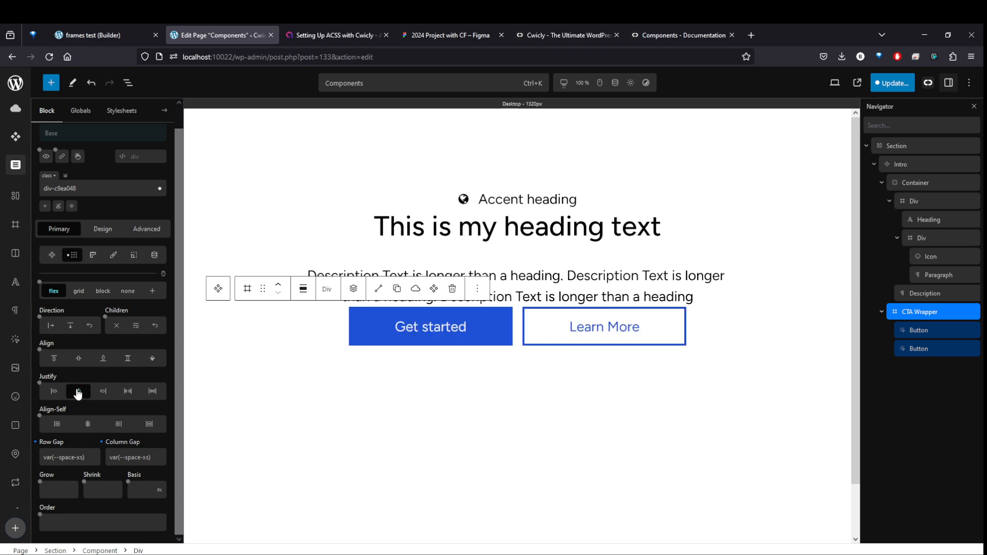
Create a nested component named "CTA" from the CTA Wrapper.
{"action": "right_click", "coordinate": [915, 314]}
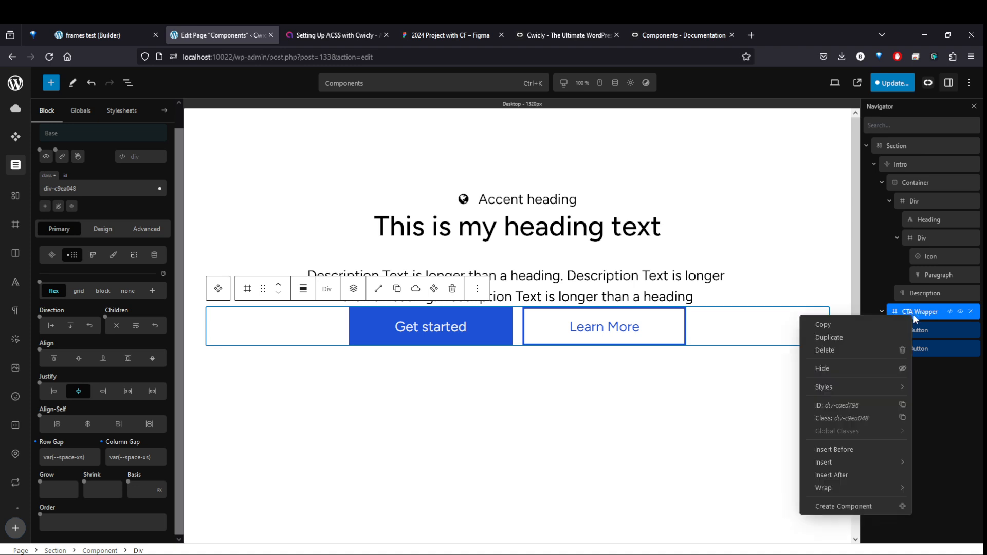
{"action": "left_click", "coordinate": [839, 503]}
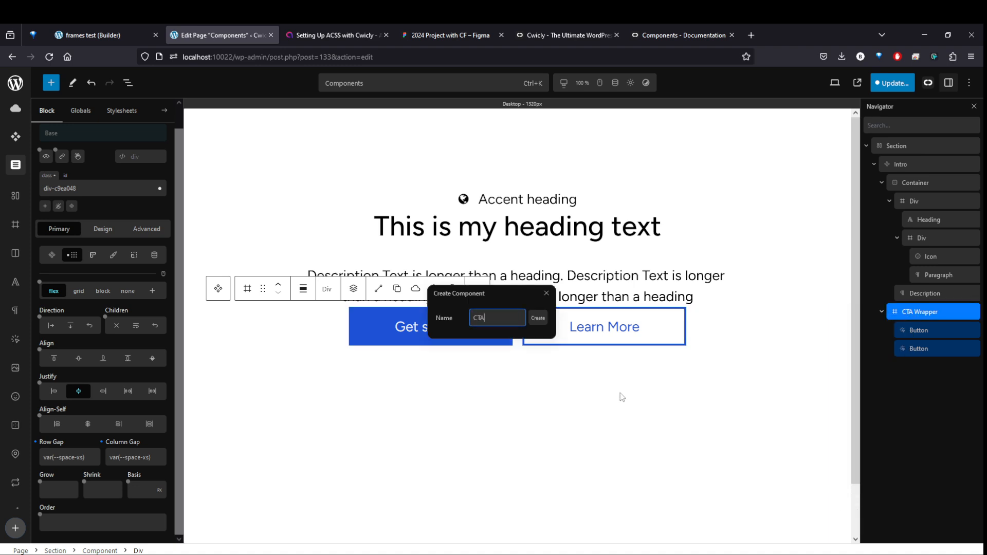
{"action": "left_click", "coordinate": [538, 319]}
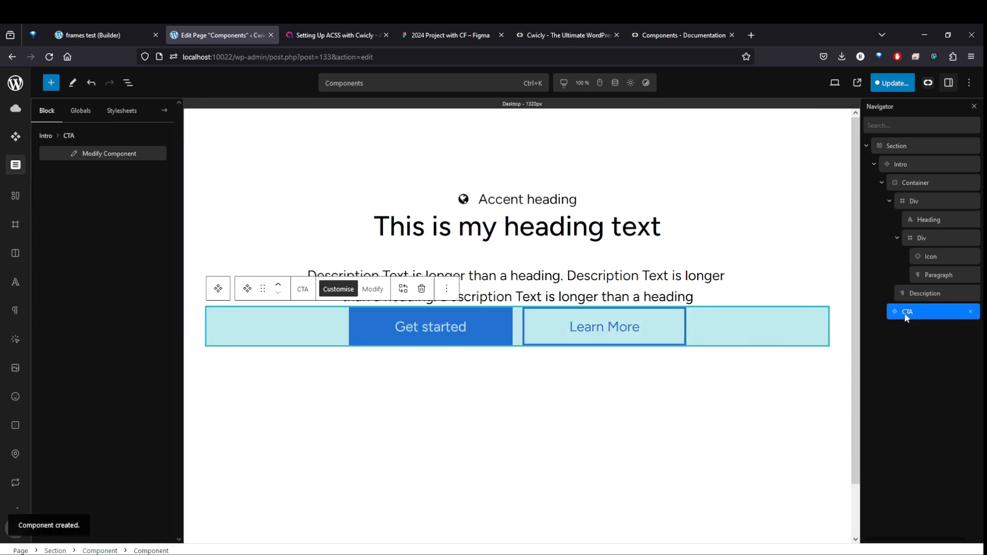
Modify the CTA component and add a Text property named "Button 1 Text".
{"action": "left_click", "coordinate": [99, 153]}
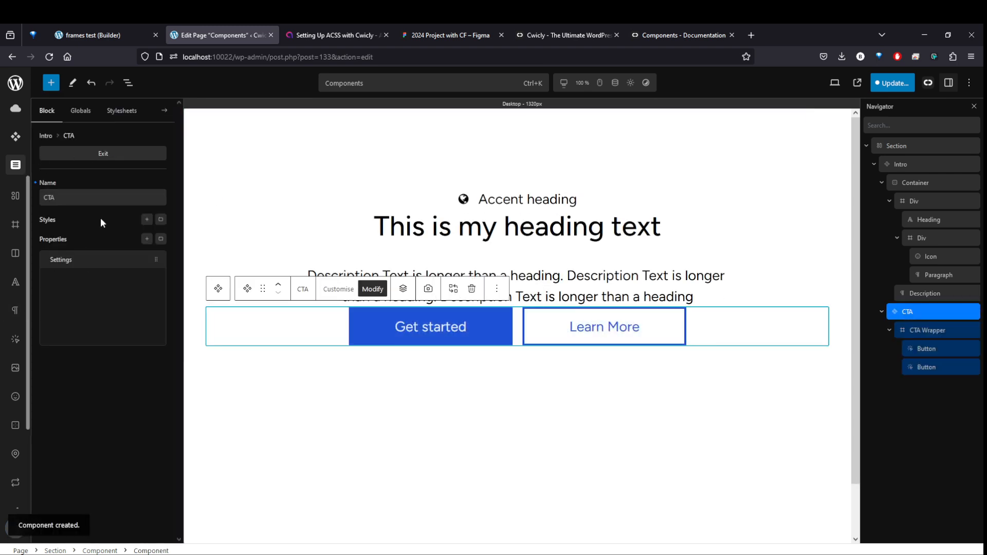
{"action": "left_click", "coordinate": [149, 241]}
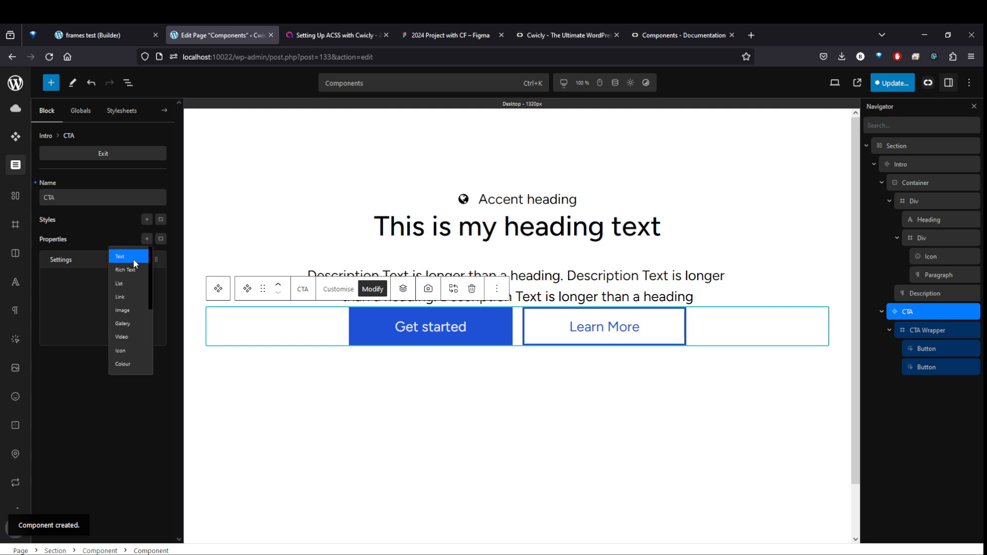
{"action": "left_click", "coordinate": [134, 257]}
{"action": "left_click", "coordinate": [738, 315]}
{"action": "type", "text": "Butt"}
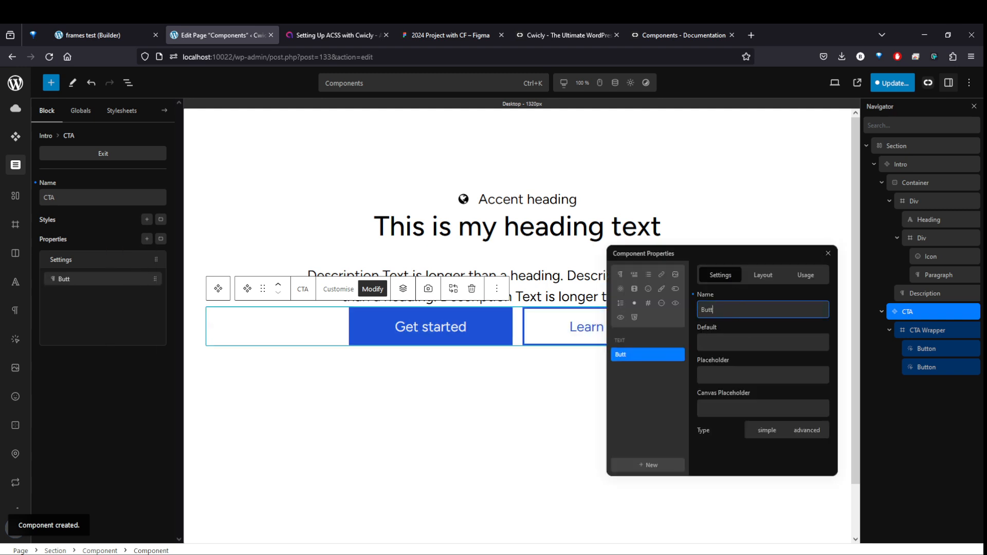
{"action": "type", "text": "on 1 Text"}
{"action": "key", "text": "ctrl+a"}
{"action": "key", "text": "Tab"}
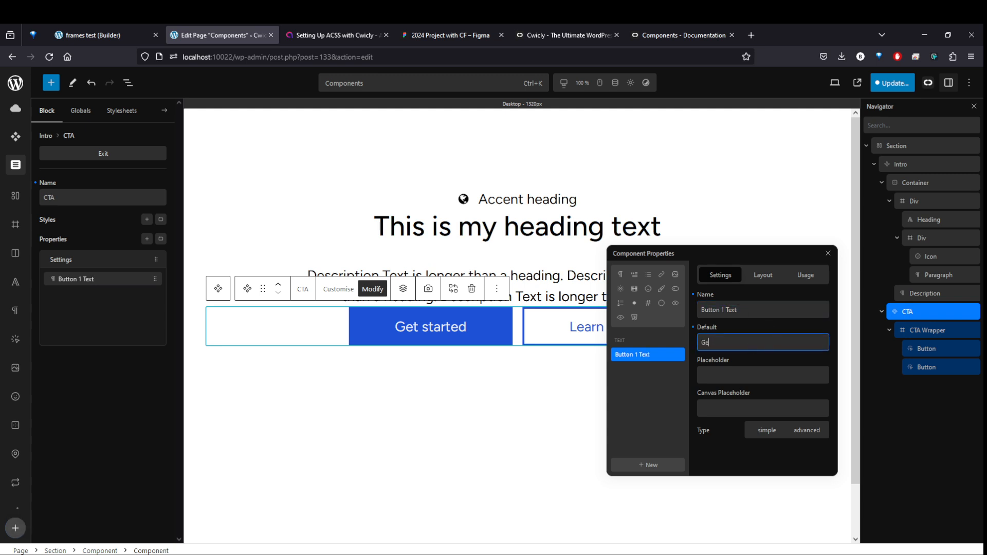
Set the Button 1 Text property's default, placeholder and canvas placeholder to "Button 1".
{"action": "key", "text": "Tab"}
{"action": "key", "text": "shift+Tab"}
{"action": "key", "text": "ctrl+c"}
{"action": "key", "text": "Tab"}
{"action": "key", "text": "ctrl+v"}
{"action": "key", "text": "Tab"}
{"action": "key", "text": "ctrl+v"}
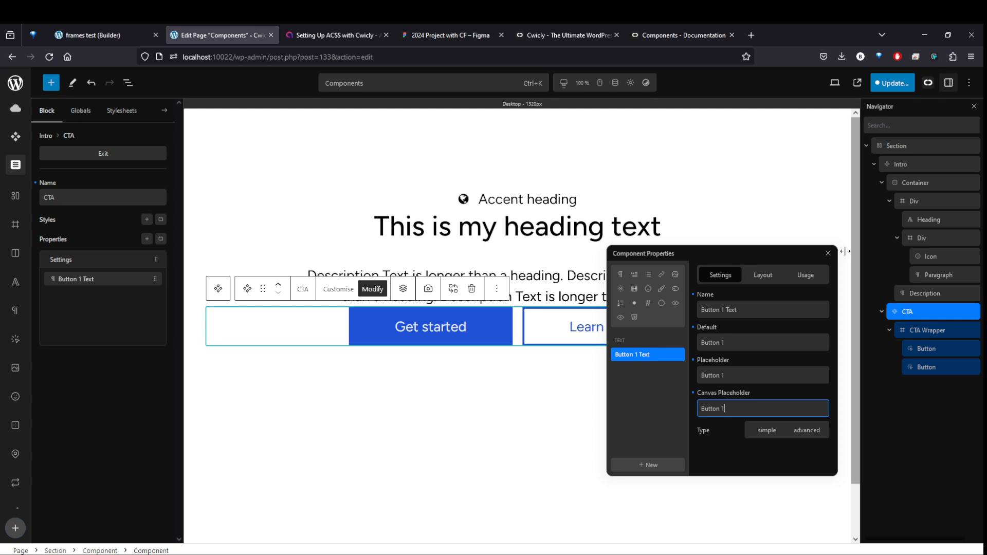
{"action": "left_click", "coordinate": [828, 253]}
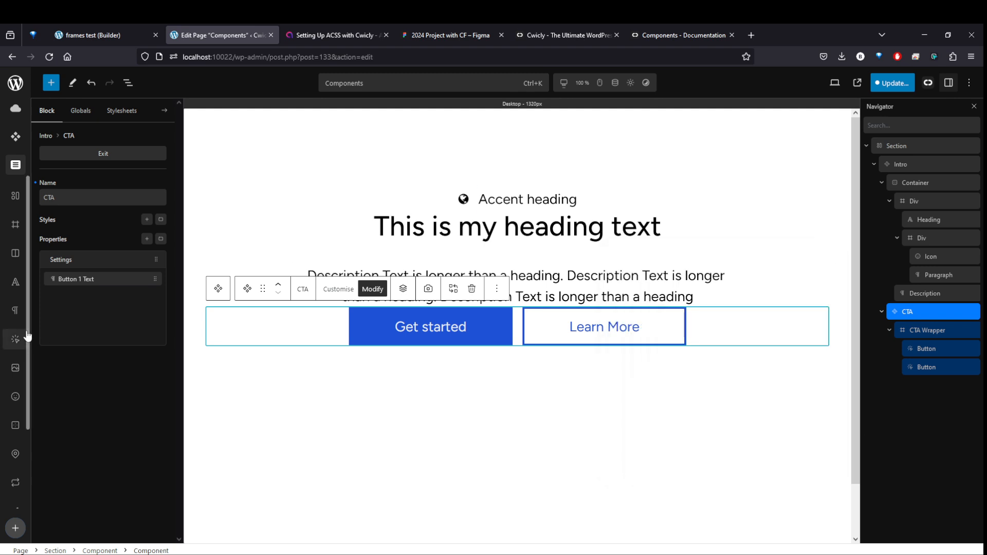
Add a second Text property named "Button 2 Text" to the CTA component.
{"action": "left_click", "coordinate": [147, 239]}
{"action": "left_click", "coordinate": [134, 258]}
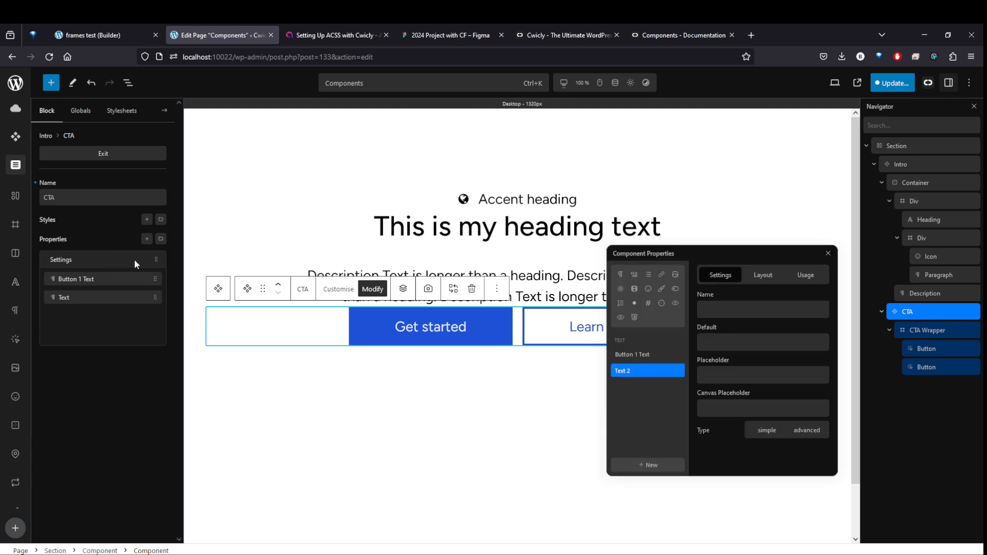
{"action": "left_click", "coordinate": [740, 308]}
{"action": "type", "text": "Button 2 Text"}
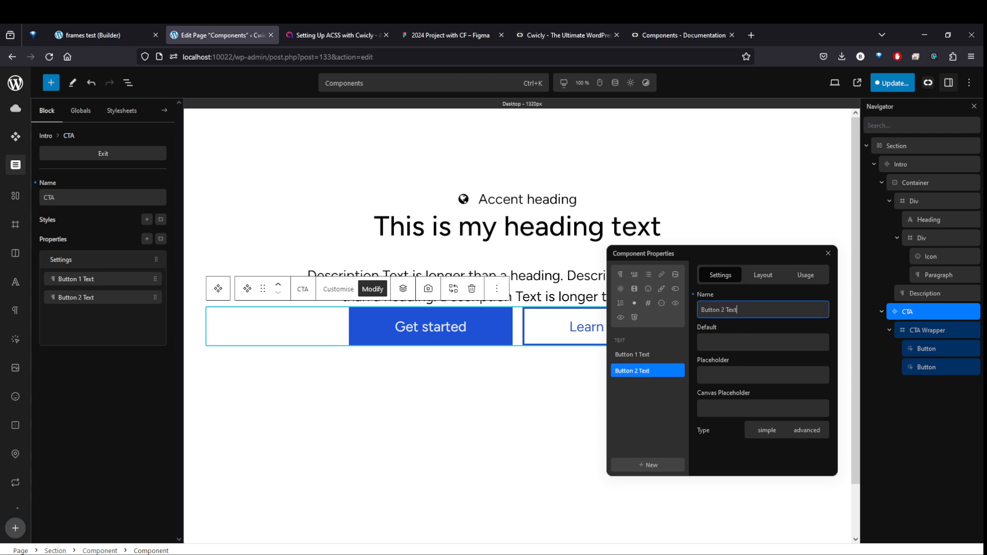
Set the Button 2 Text property's default, placeholder and canvas placeholder to "Button 2".
{"action": "key", "text": "Tab"}
{"action": "key", "text": "ctrl+v"}
{"action": "key", "text": "ctrl+a"}
{"action": "key", "text": "ctrl+c"}
{"action": "key", "text": "Tab"}
{"action": "key", "text": "ctrl+v"}
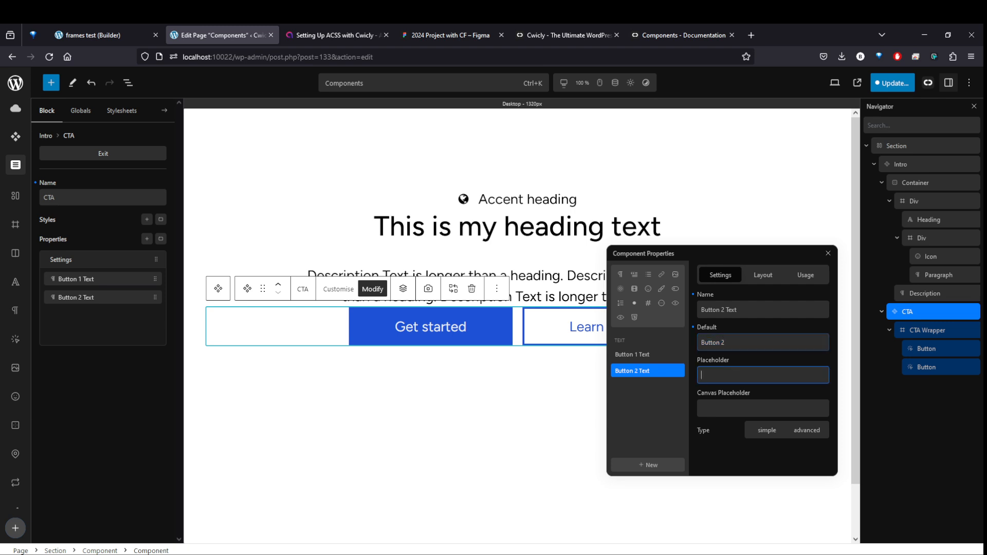
{"action": "key", "text": "Tab"}
{"action": "key", "text": "ctrl+v"}
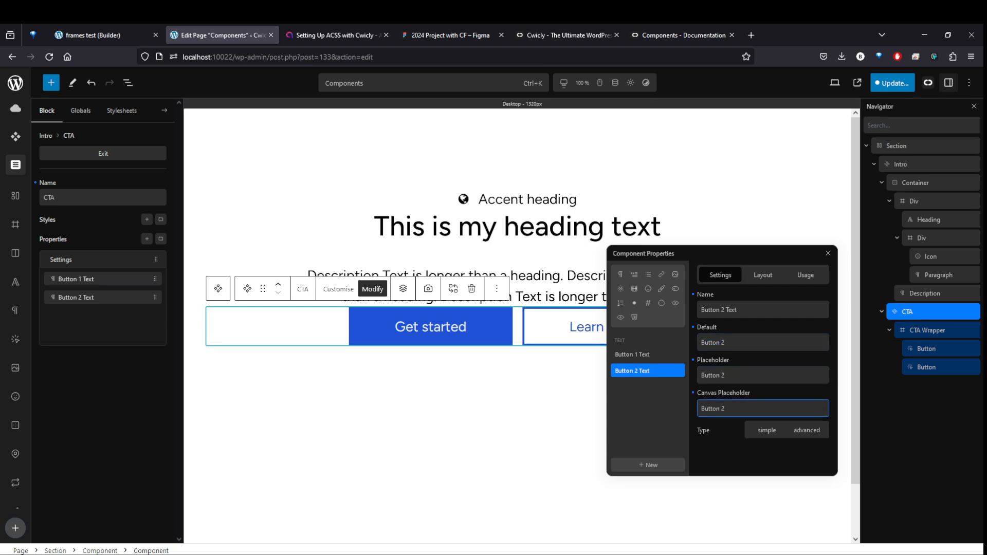
{"action": "left_click", "coordinate": [828, 253]}
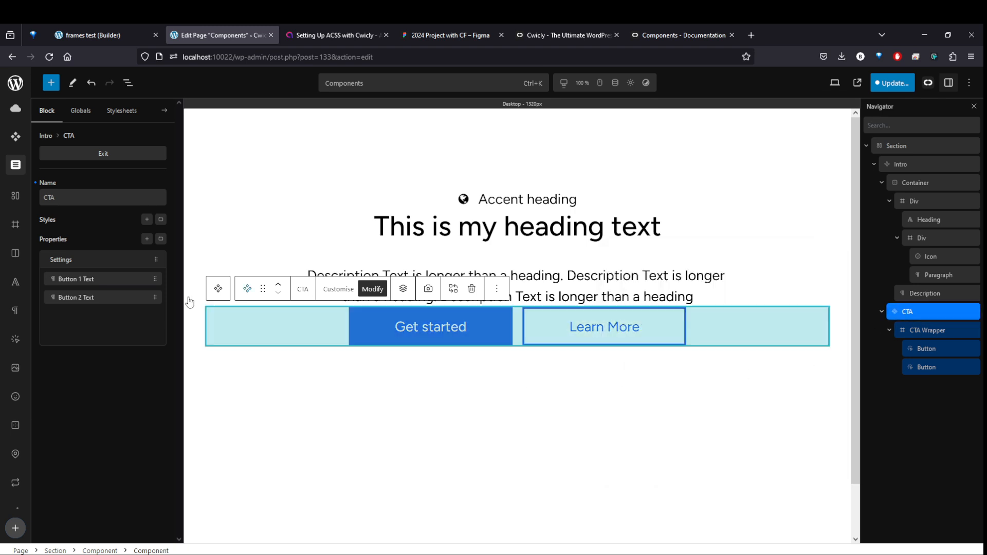
{"action": "left_click", "coordinate": [147, 238]}
{"action": "scroll", "coordinate": [130, 349], "scroll_direction": "down", "scroll_amount": 3}
{"action": "scroll", "coordinate": [124, 314], "scroll_direction": "up", "scroll_amount": 3}
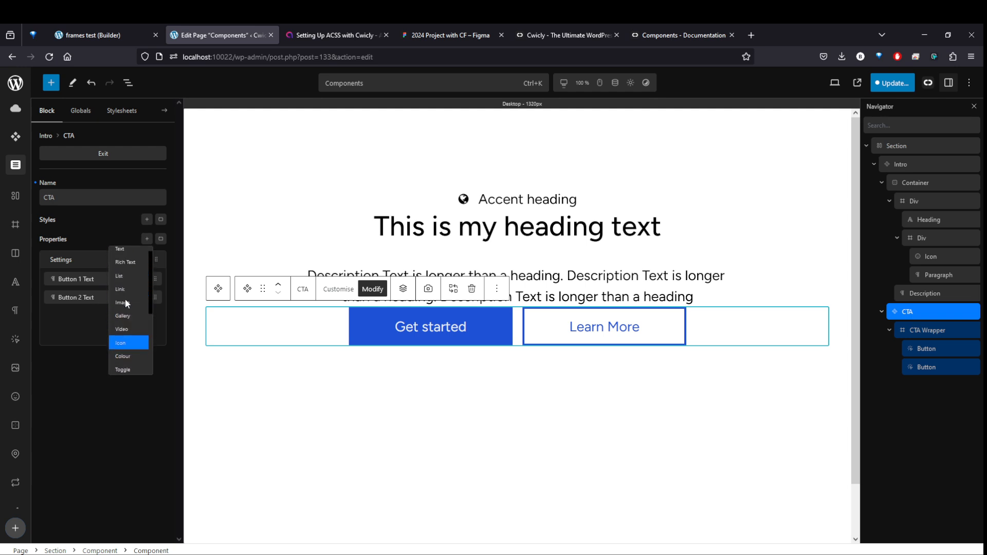
{"action": "left_click", "coordinate": [126, 284]}
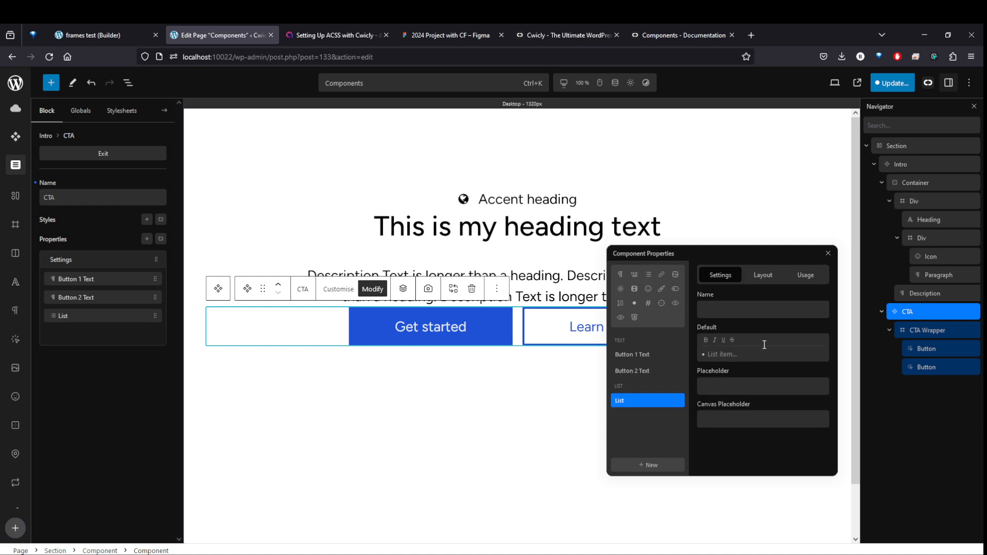
{"action": "left_click", "coordinate": [677, 404]}
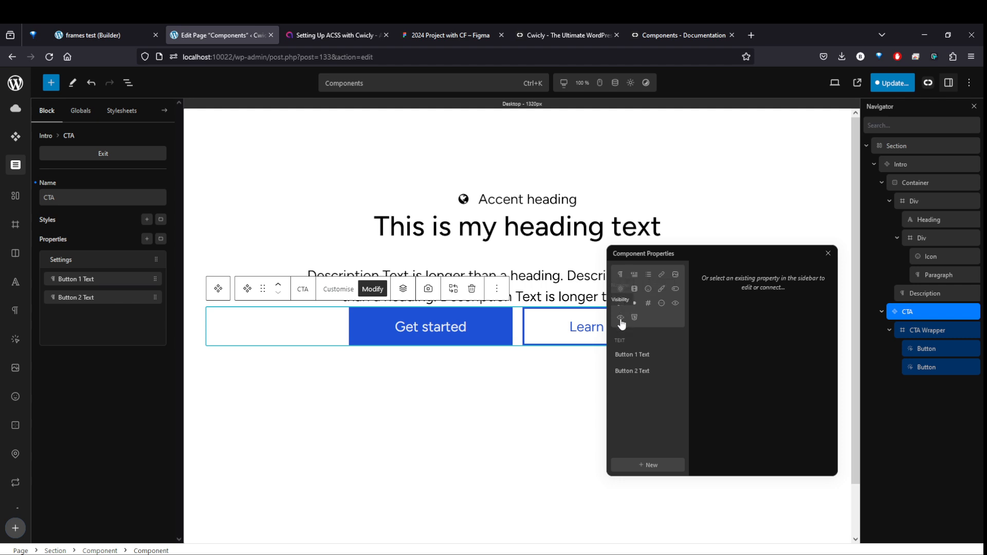
Add a Link property named "Botton 1 URL" to the CTA component.
{"action": "left_click", "coordinate": [662, 275]}
{"action": "left_click", "coordinate": [733, 273]}
{"action": "left_click", "coordinate": [729, 311]}
{"action": "type", "text": "Botton 1 URL"}
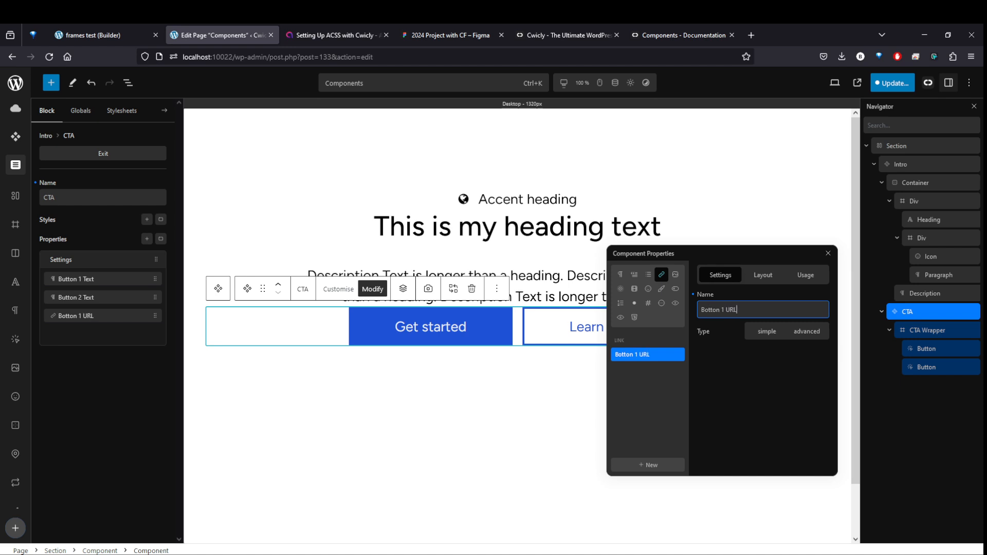
{"action": "left_click", "coordinate": [827, 253]}
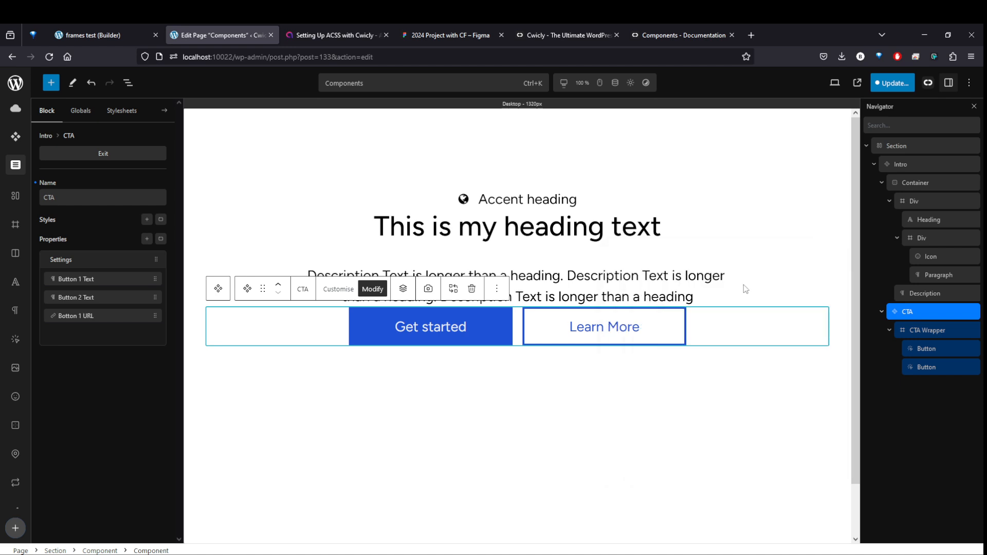
Connect the content of the "Get started" button to the Button 1 Text property.
{"action": "left_click", "coordinate": [927, 349]}
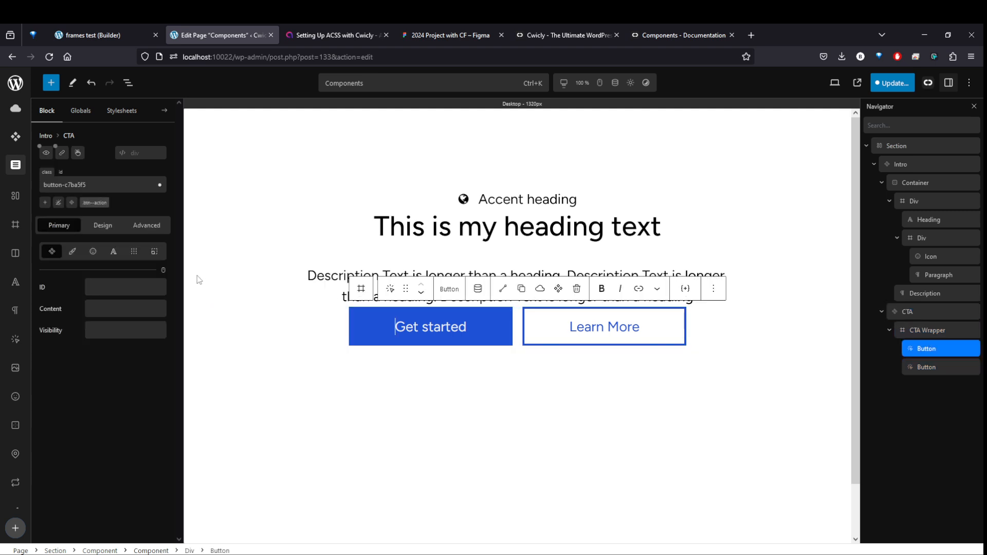
{"action": "left_click", "coordinate": [114, 313]}
{"action": "left_click", "coordinate": [648, 355]}
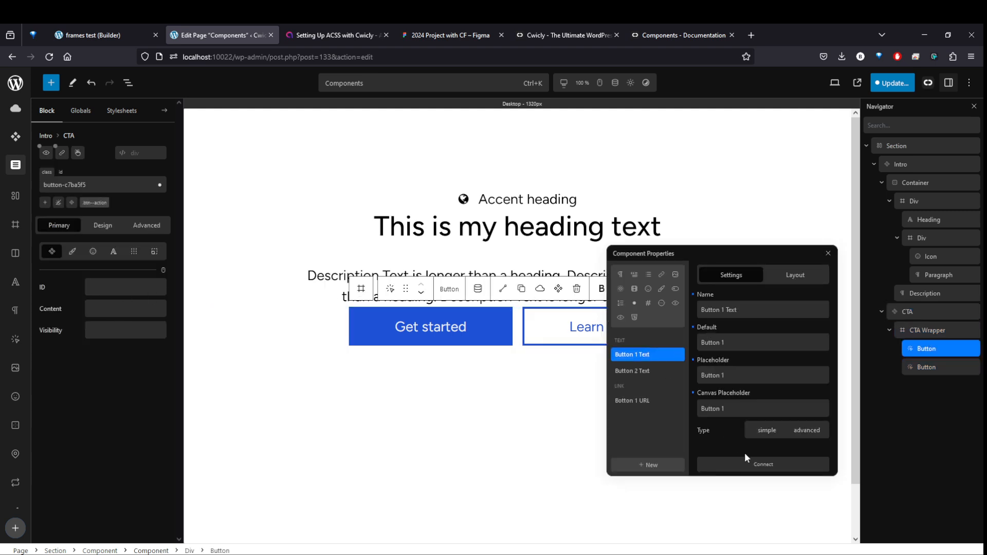
{"action": "left_click", "coordinate": [754, 465]}
Connect the content of the "Learn More" button to the Button 2 Text property.
{"action": "left_click", "coordinate": [932, 366]}
{"action": "left_click", "coordinate": [114, 315]}
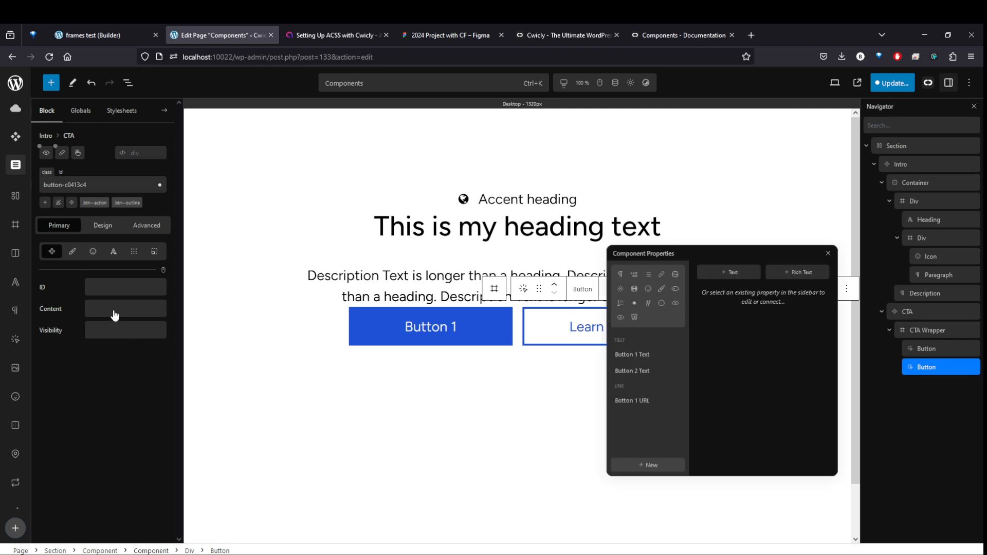
{"action": "left_click", "coordinate": [649, 372]}
{"action": "left_click", "coordinate": [743, 468]}
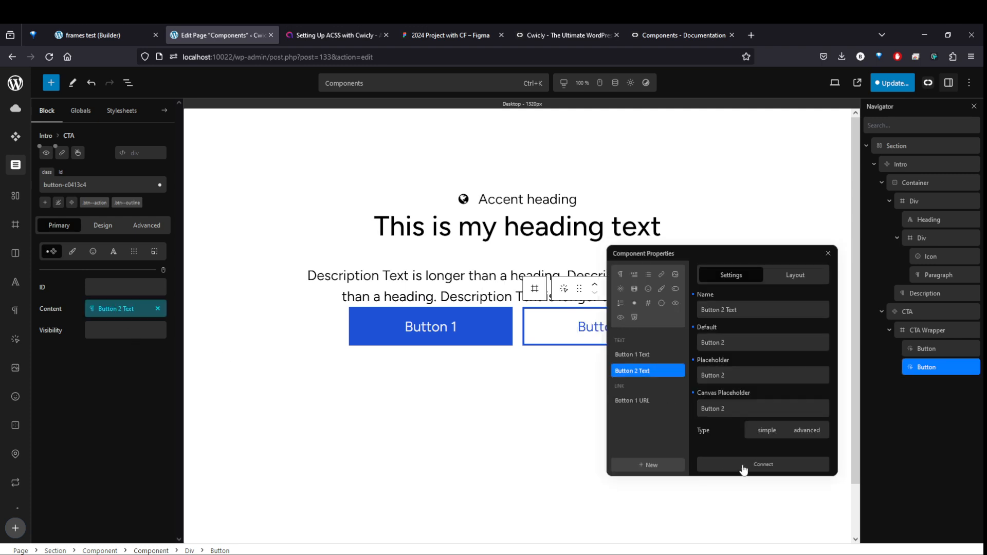
{"action": "left_click", "coordinate": [827, 254]}
Connect the first button's link to the Botton 1 URL property, and save the Components page with the Intro and CTA components.
{"action": "left_click", "coordinate": [923, 348]}
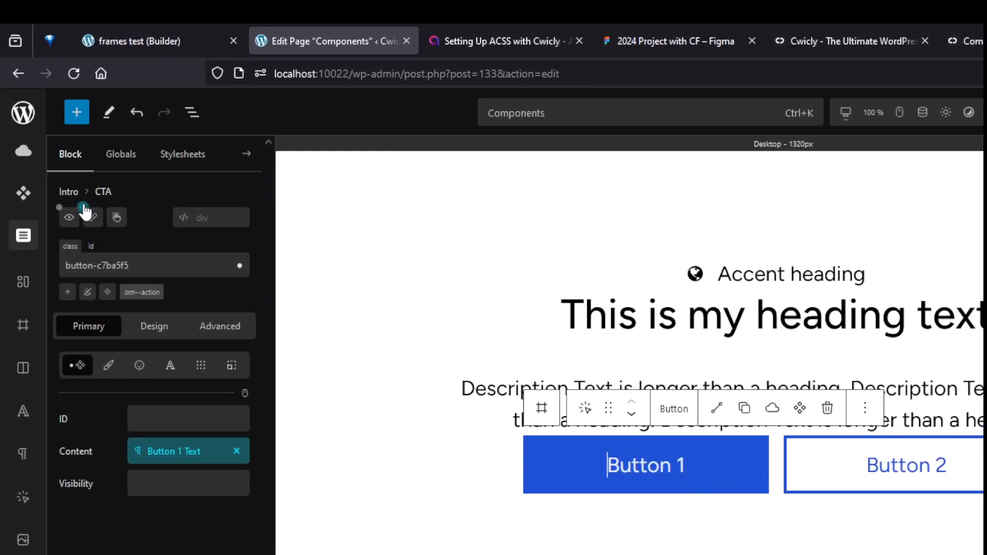
{"action": "left_click", "coordinate": [84, 211]}
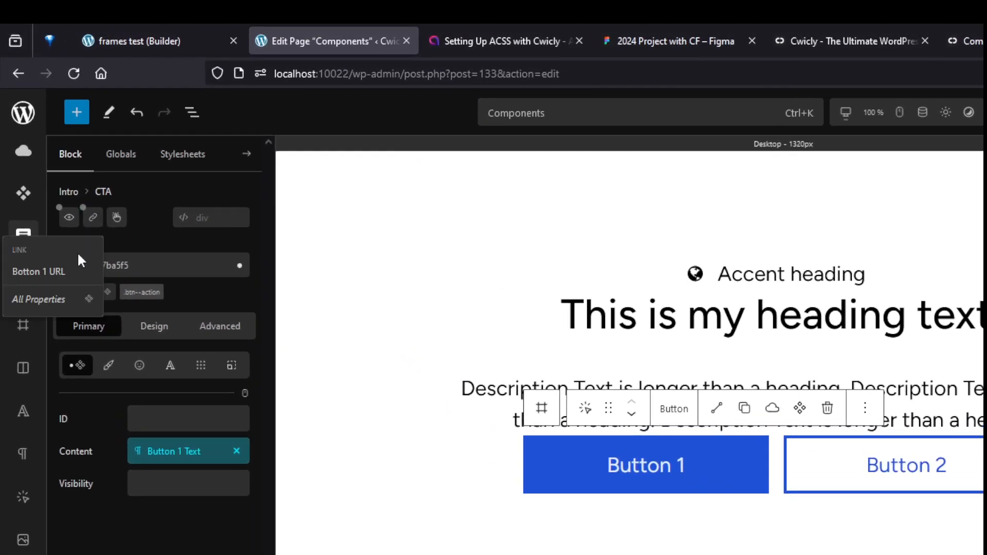
{"action": "left_click", "coordinate": [60, 270]}
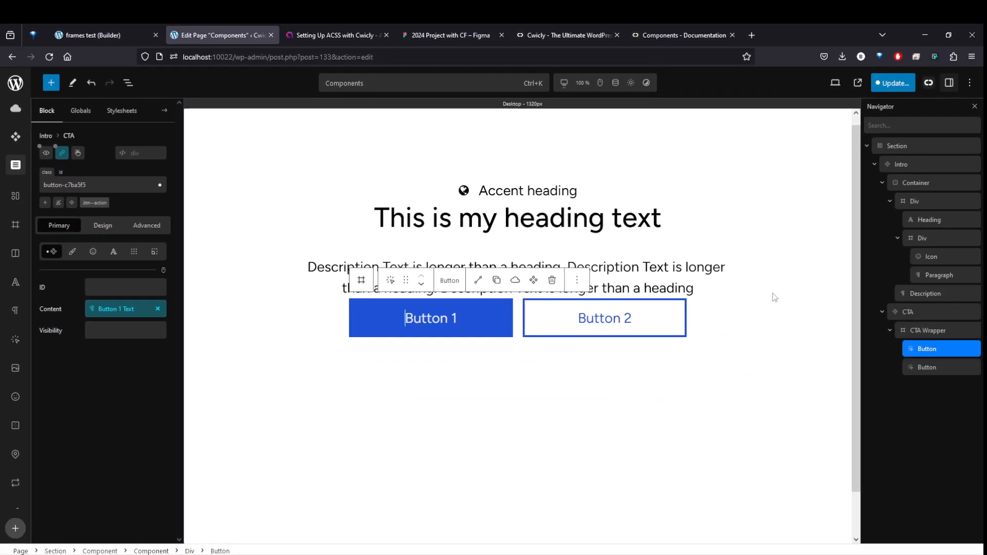
{"action": "left_click", "coordinate": [896, 88]}
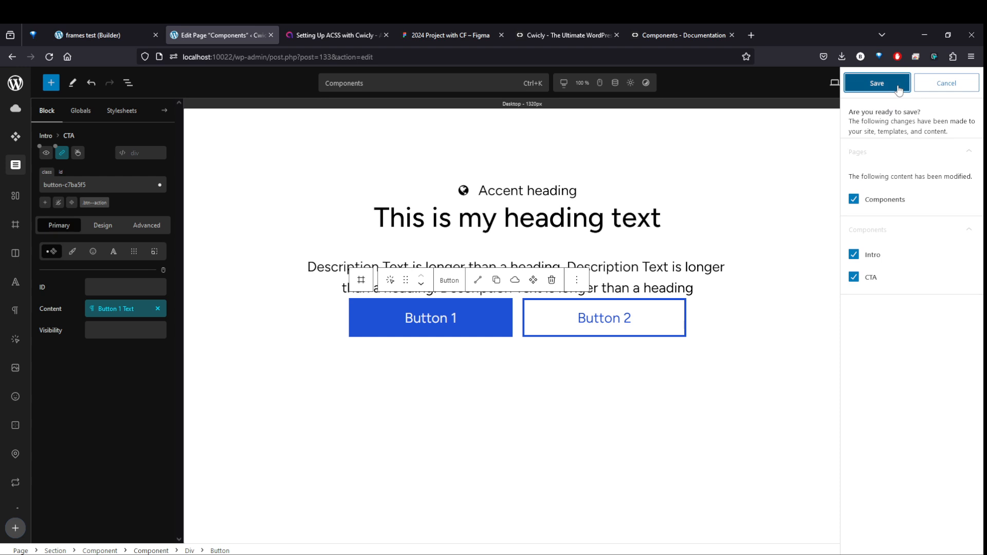
{"action": "left_click", "coordinate": [899, 89]}
Select the CTA component and review how it nests inside Intro, collapsing the Container and CTA branches.
{"action": "left_click", "coordinate": [908, 311]}
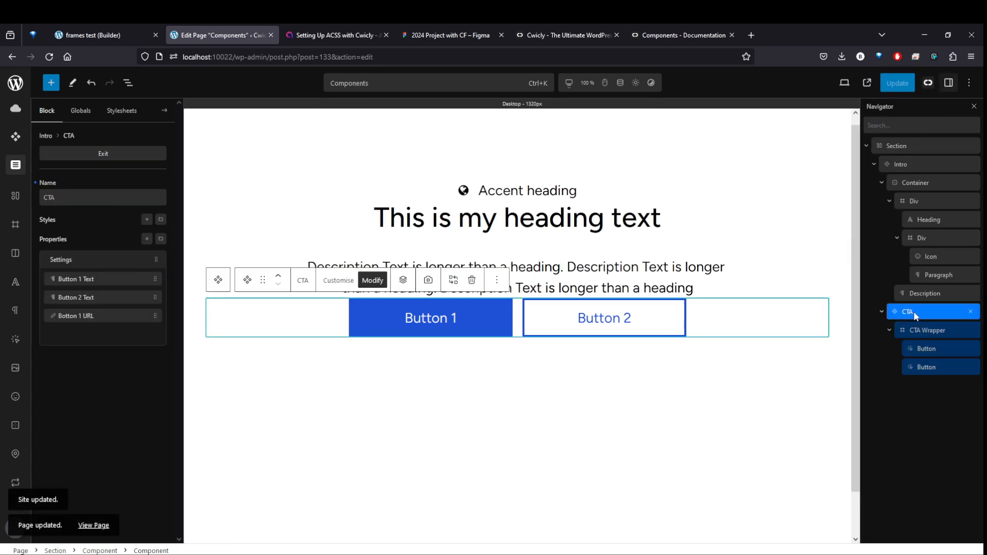
{"action": "left_click", "coordinate": [881, 182]}
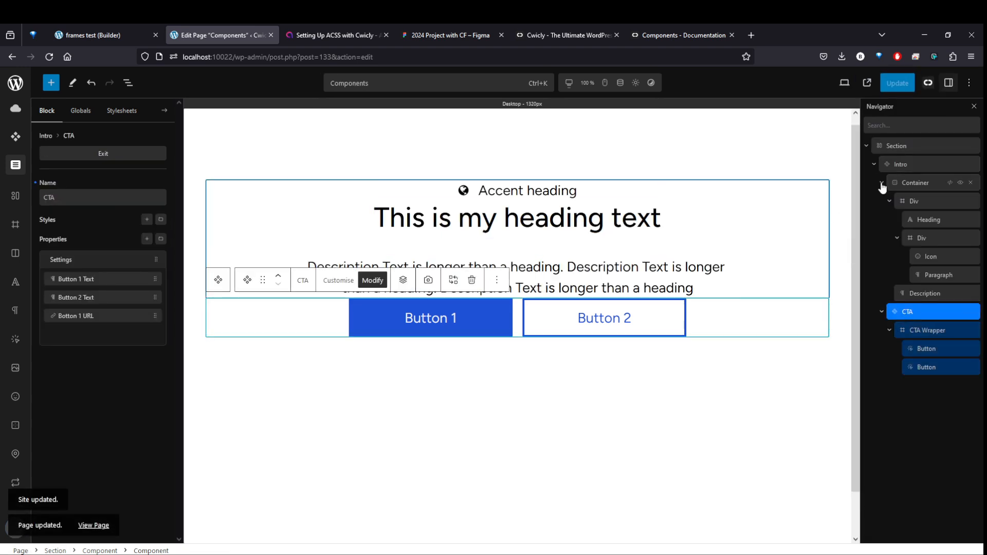
{"action": "left_click", "coordinate": [873, 164]}
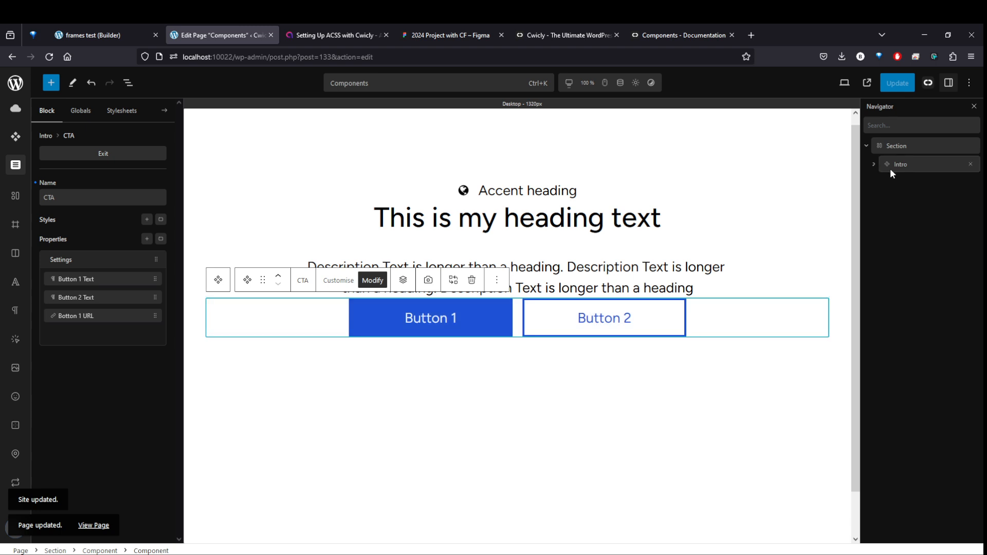
{"action": "left_click", "coordinate": [874, 164]}
{"action": "left_click", "coordinate": [881, 201]}
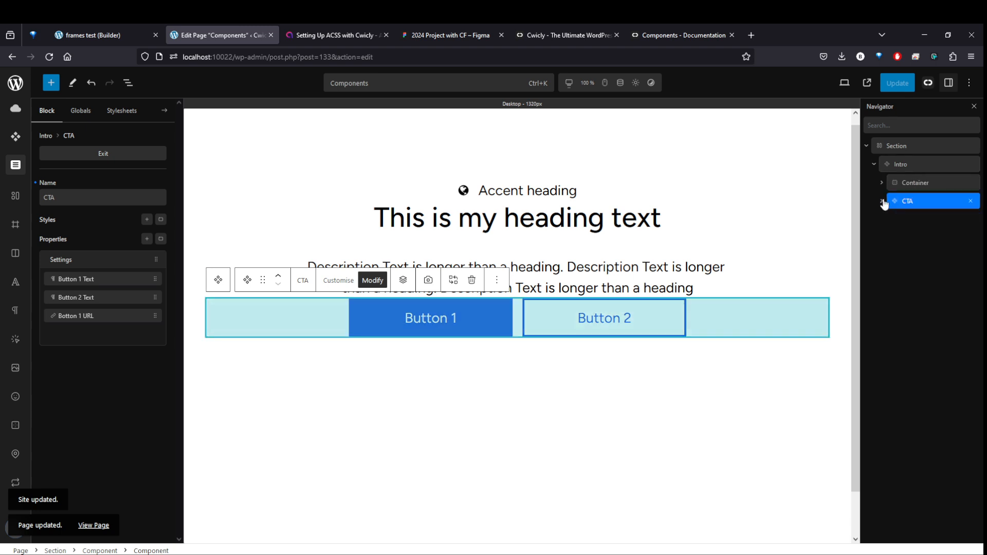
{"action": "left_click", "coordinate": [881, 201]}
Create a new page titled "test" and publish it.
{"action": "left_click", "coordinate": [15, 83]}
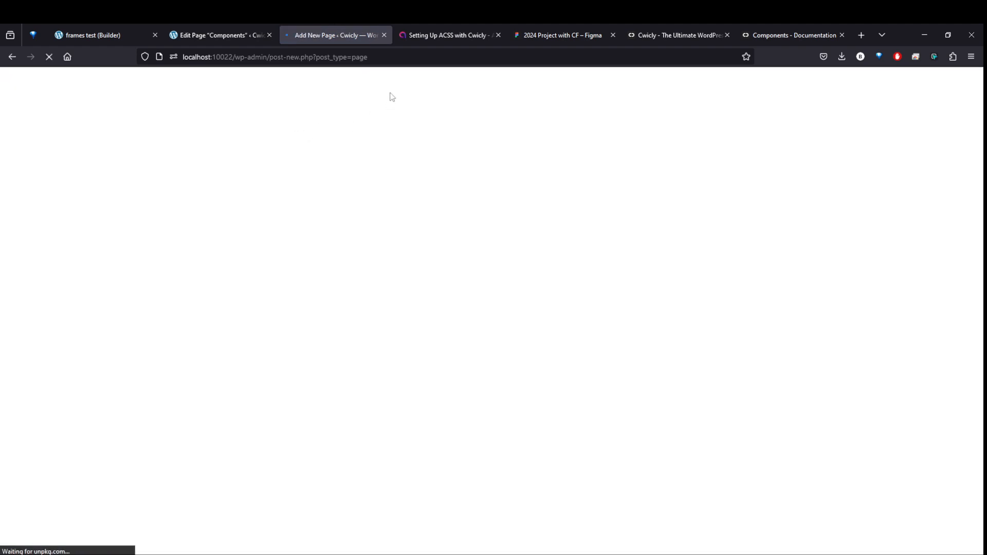
{"action": "left_click", "coordinate": [396, 82]}
{"action": "type", "text": "test"}
{"action": "left_click", "coordinate": [898, 83]}
{"action": "left_click", "coordinate": [878, 84]}
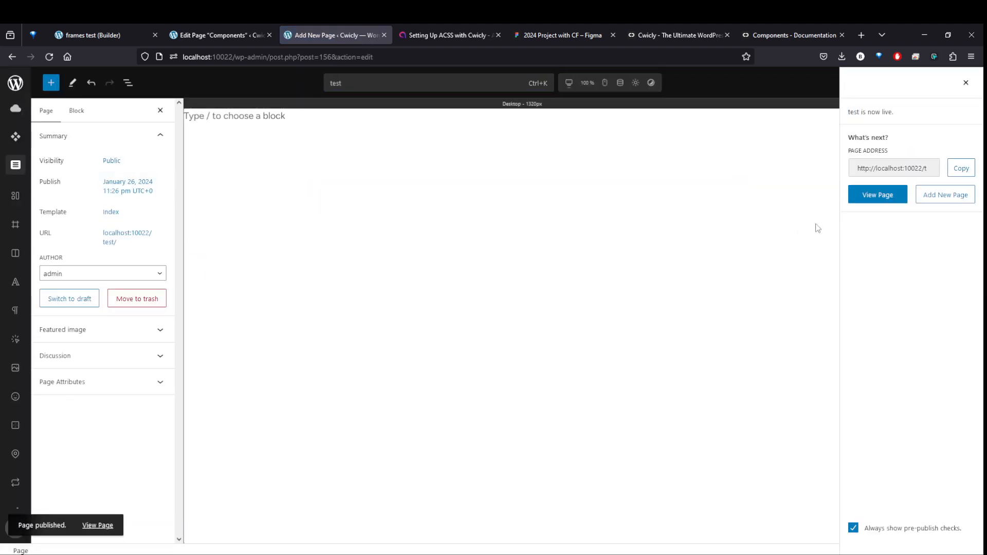
{"action": "left_click", "coordinate": [965, 82]}
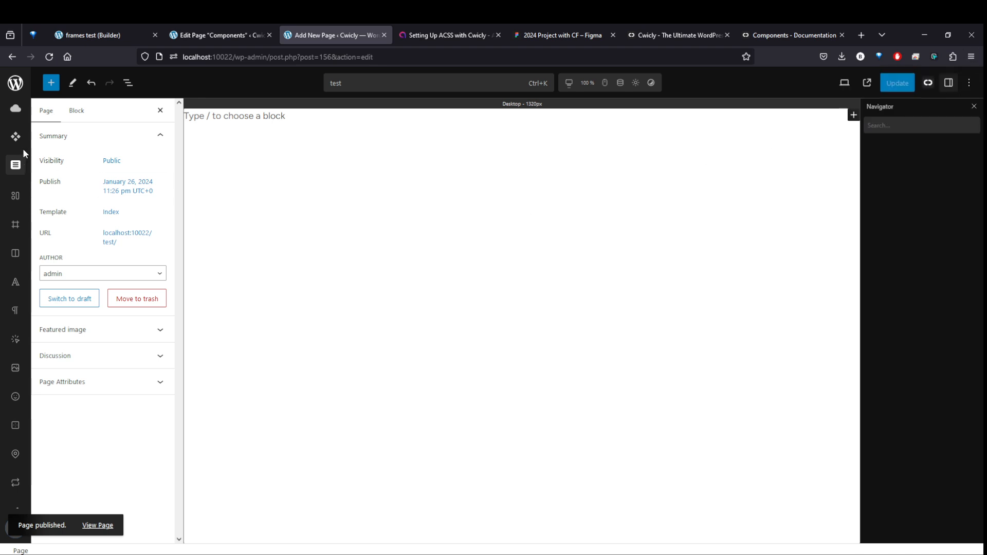
Insert the Intro component into the test page and select it to show its editable properties.
{"action": "left_click", "coordinate": [19, 137]}
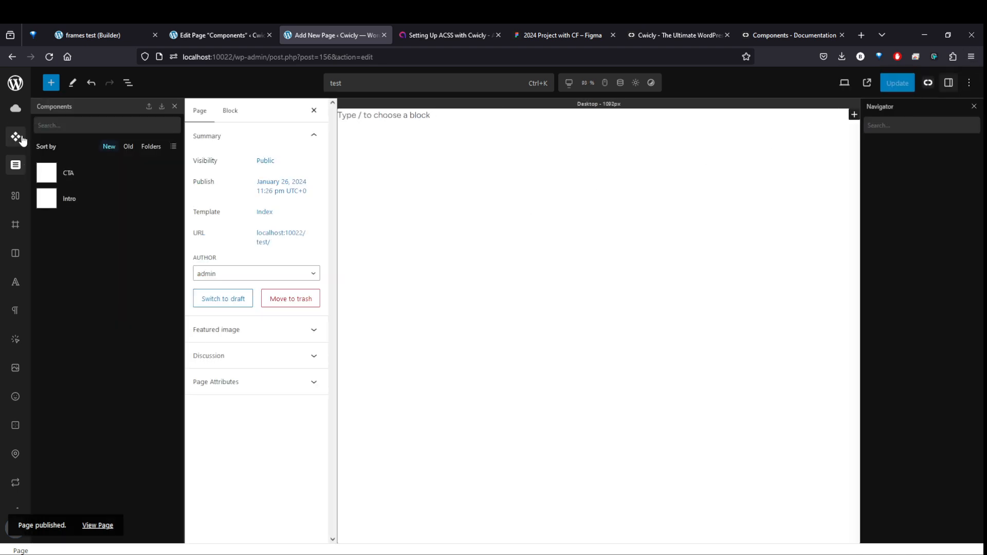
{"action": "left_click", "coordinate": [94, 206]}
{"action": "left_click", "coordinate": [785, 160]}
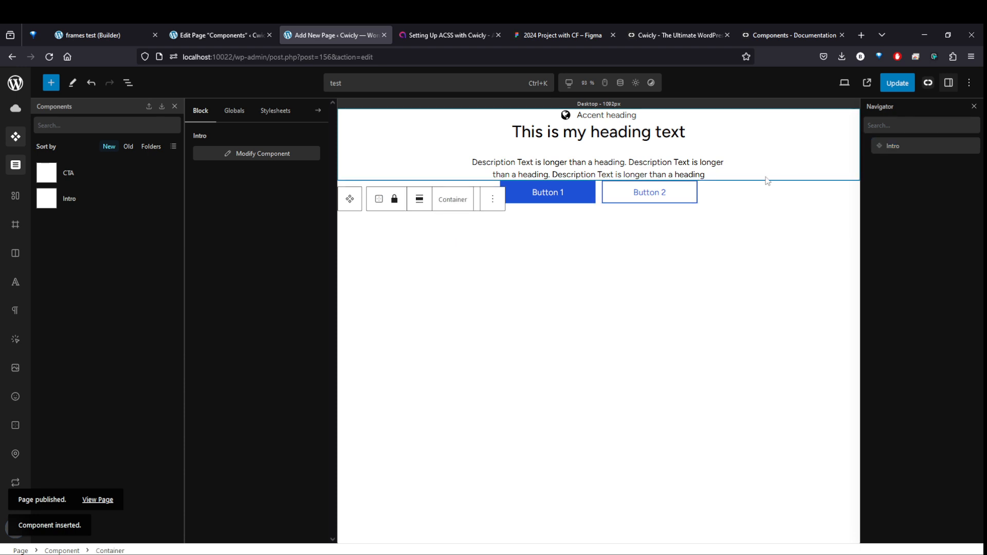
{"action": "left_click", "coordinate": [925, 146]}
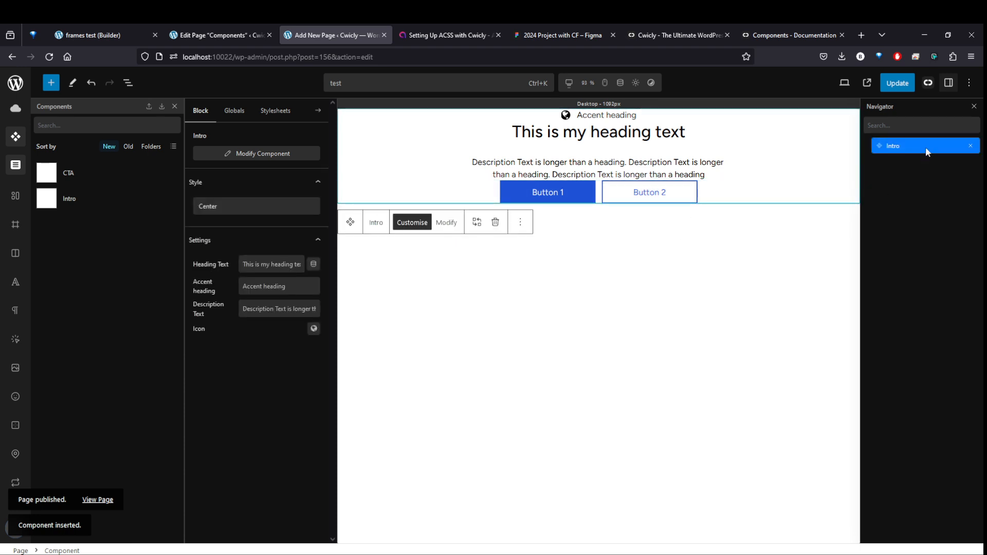
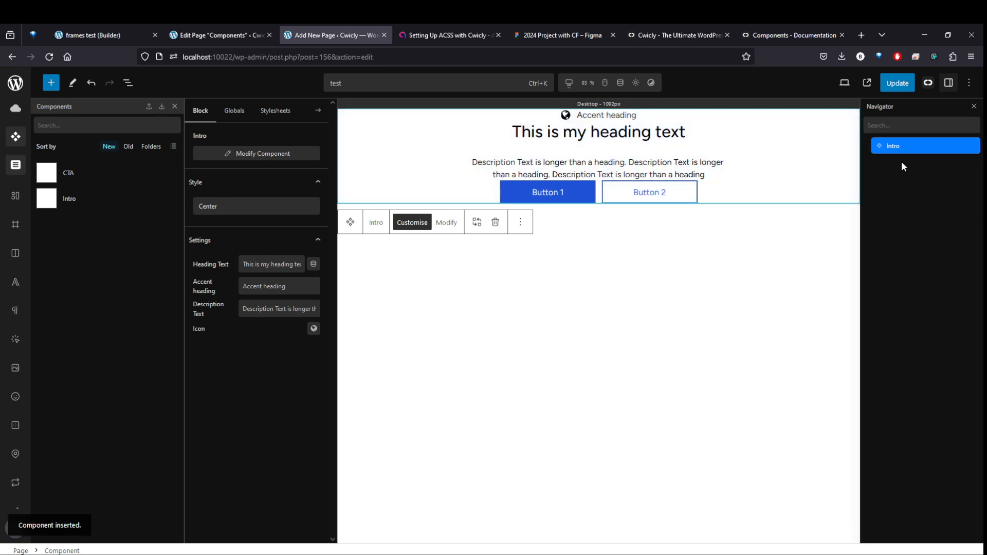
In the nested CTA, set the Button 1 text to "Get Started" and the Button 2 text to "Learn More".
{"action": "left_click", "coordinate": [670, 192]}
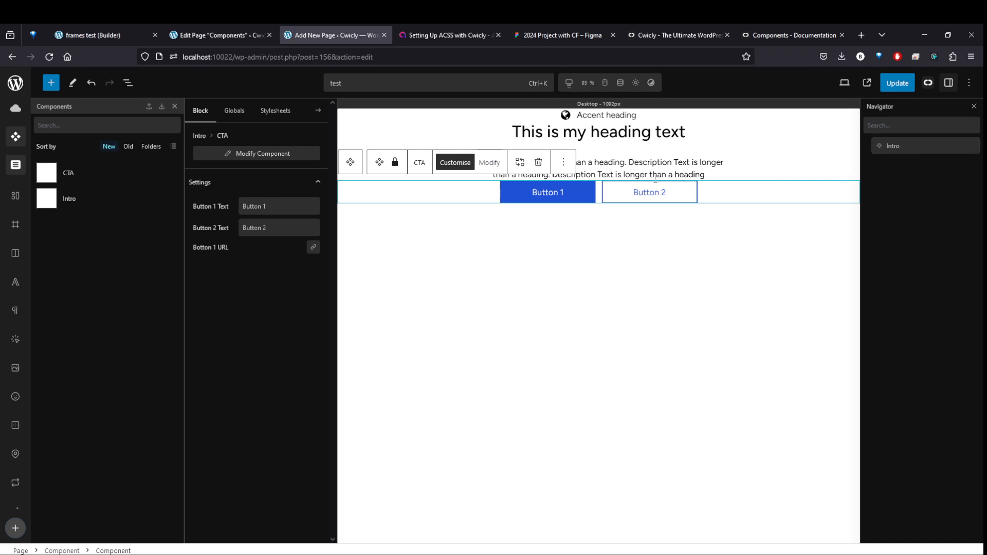
{"action": "triple_click", "coordinate": [289, 206]}
{"action": "type", "text": "Get Stated"}
{"action": "key", "text": "Tab"}
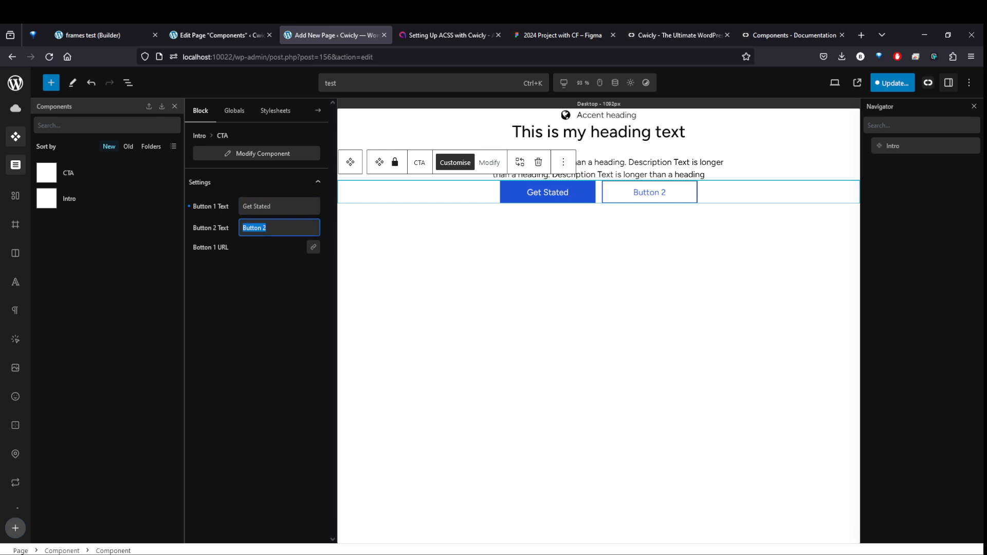
{"action": "key", "text": "shift+Tab"}
{"action": "type", "text": "Get Started"}
{"action": "key", "text": "Tab"}
{"action": "type", "text": "Learn More"}
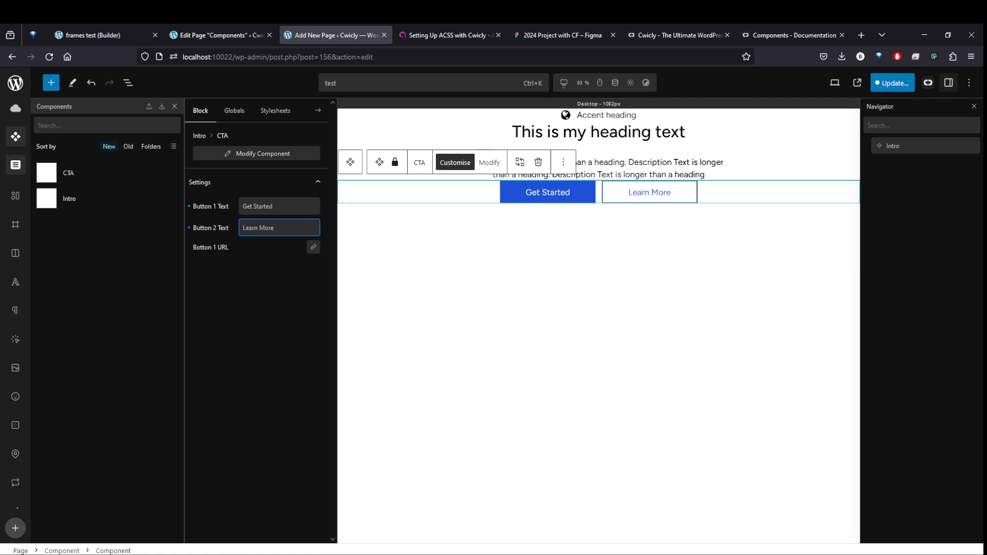
Look at the CTA's Botton 1 URL link setting without entering a link, and update the test page.
{"action": "left_click", "coordinate": [312, 248]}
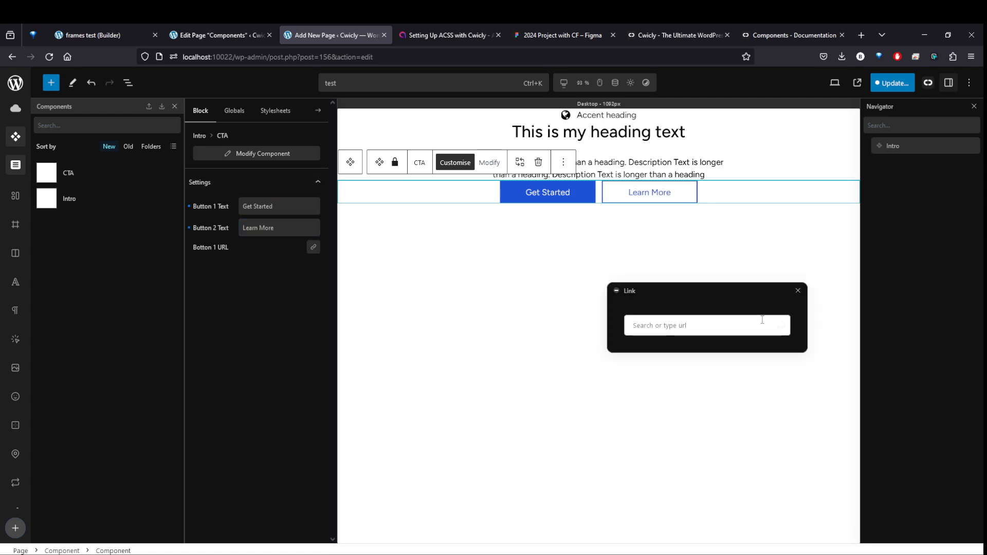
{"action": "left_click", "coordinate": [800, 296]}
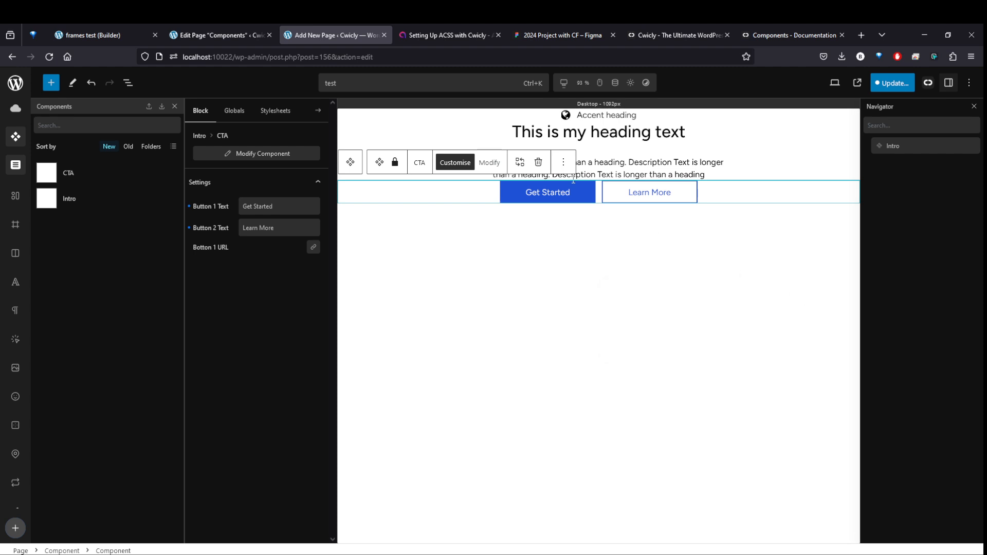
{"action": "left_click", "coordinate": [747, 181]}
{"action": "left_click", "coordinate": [892, 82]}
{"action": "left_click", "coordinate": [874, 82]}
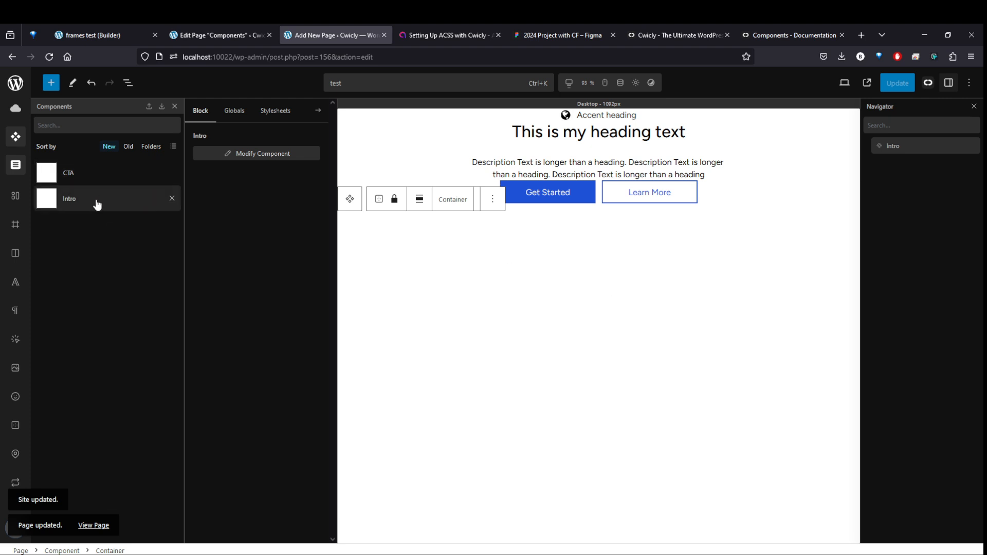
Try the Intro component's Left-align style and its Grid--3-2 style on the test page.
{"action": "left_click", "coordinate": [562, 249]}
{"action": "left_click", "coordinate": [368, 132]}
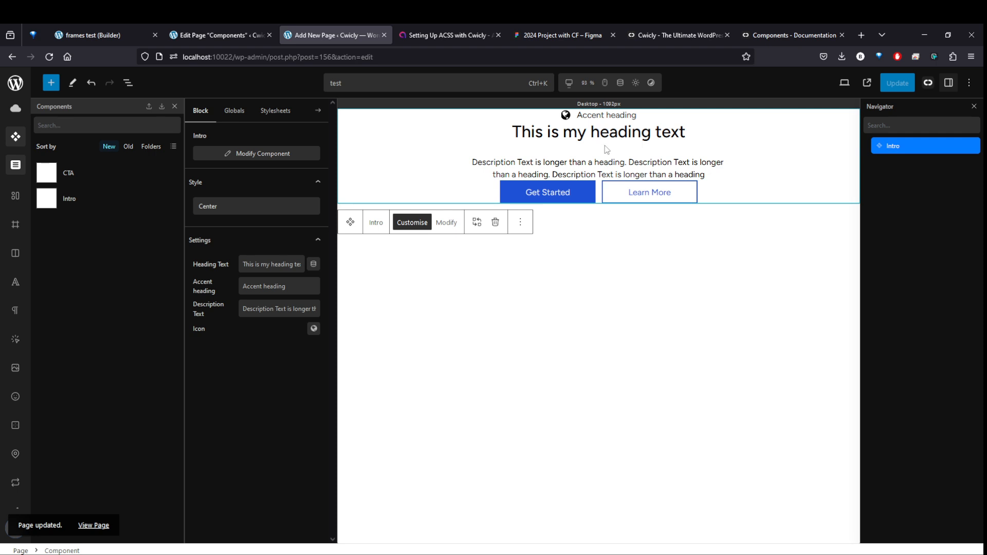
{"action": "left_click", "coordinate": [728, 150]}
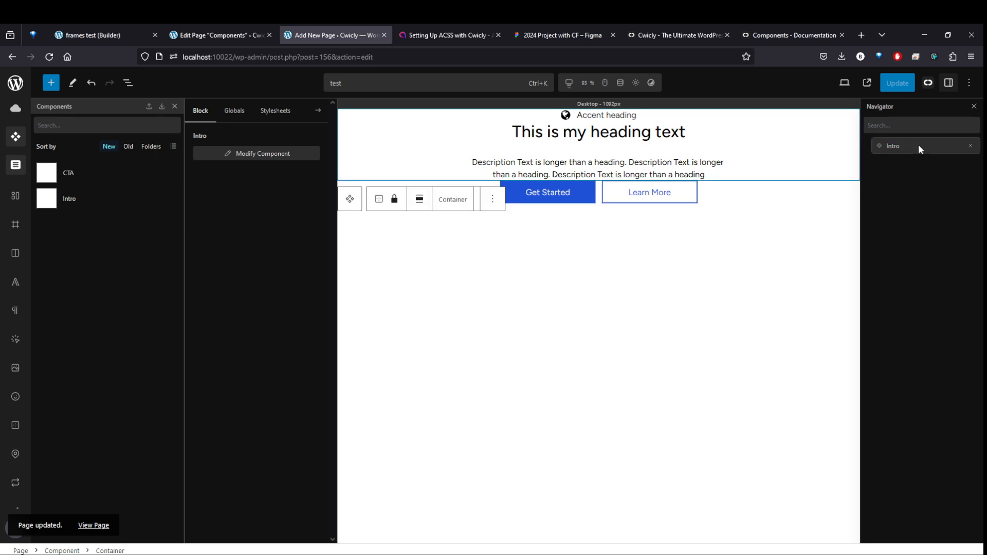
{"action": "left_click", "coordinate": [888, 149]}
{"action": "left_click", "coordinate": [230, 206]}
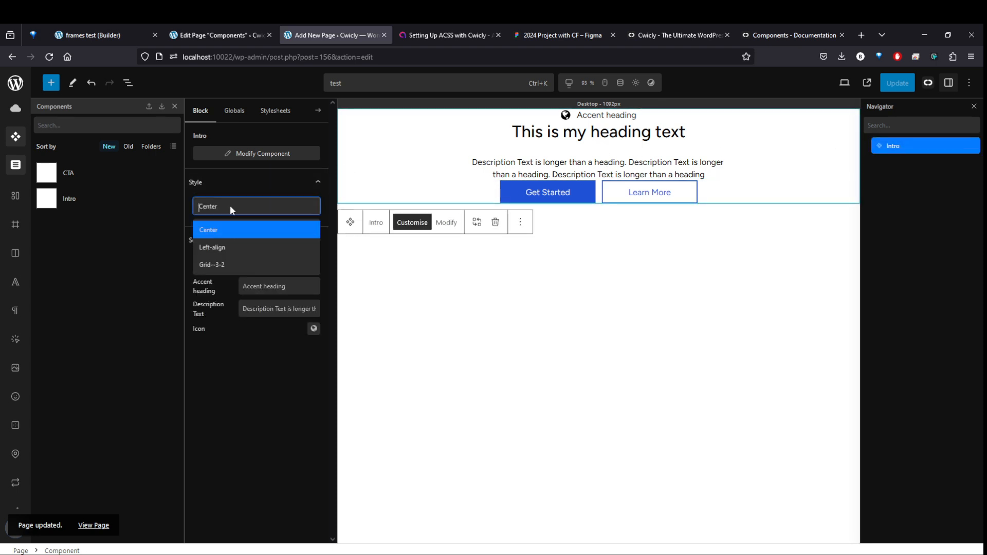
{"action": "left_click", "coordinate": [221, 247]}
{"action": "left_click", "coordinate": [239, 206]}
{"action": "left_click", "coordinate": [236, 265]}
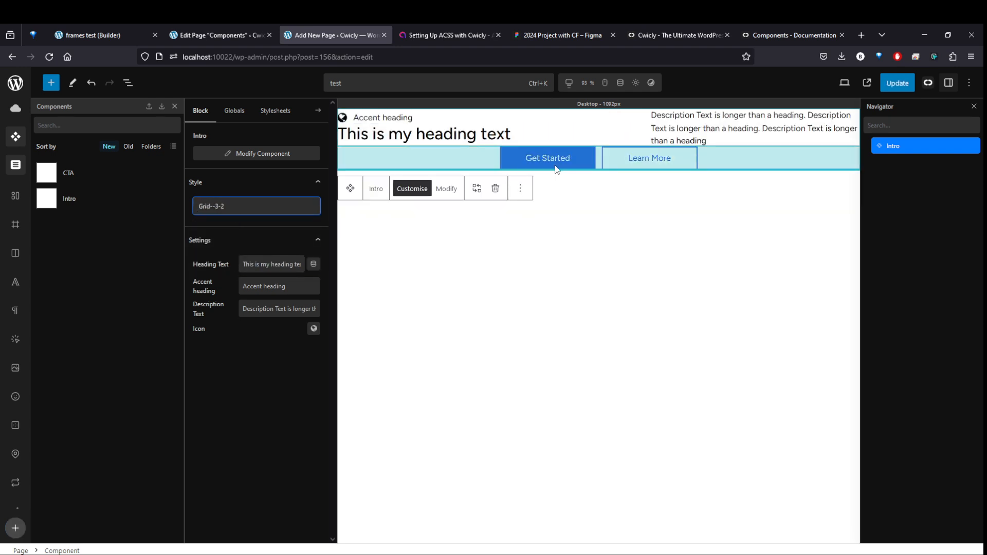
Examine the nested CTA's and the parent Intro's properties and structure in modify mode, and exit it.
{"action": "left_click", "coordinate": [775, 158]}
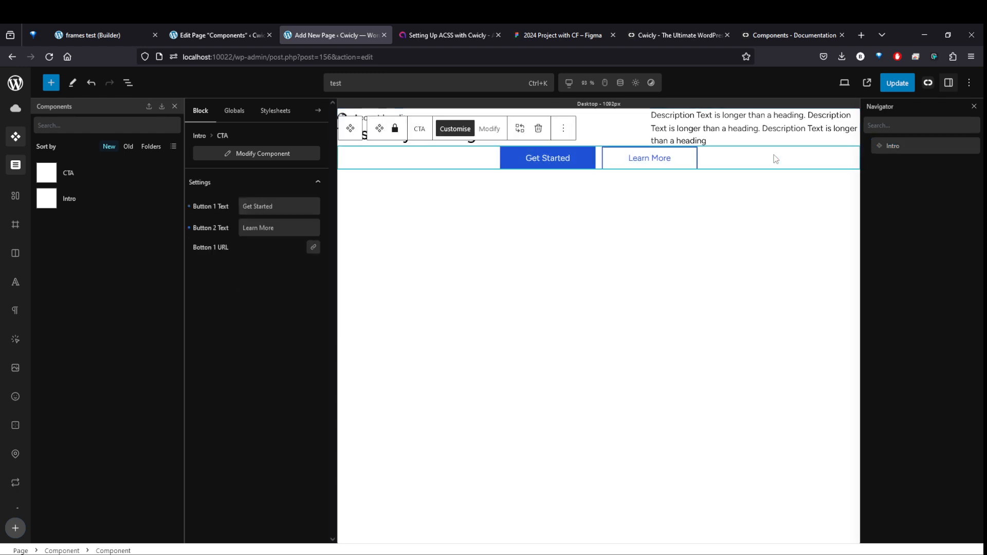
{"action": "left_click", "coordinate": [233, 155]}
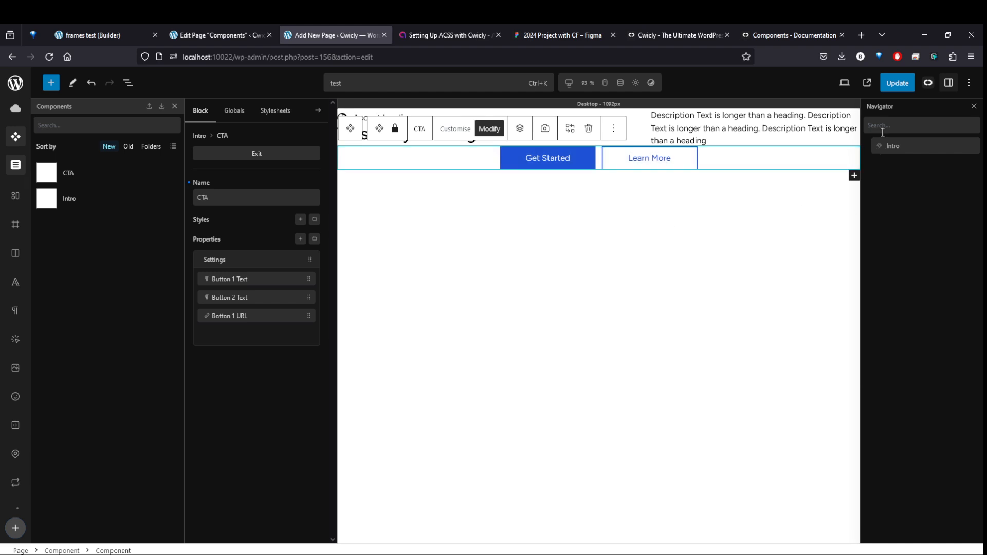
{"action": "left_click", "coordinate": [912, 147]}
{"action": "left_click", "coordinate": [257, 155]}
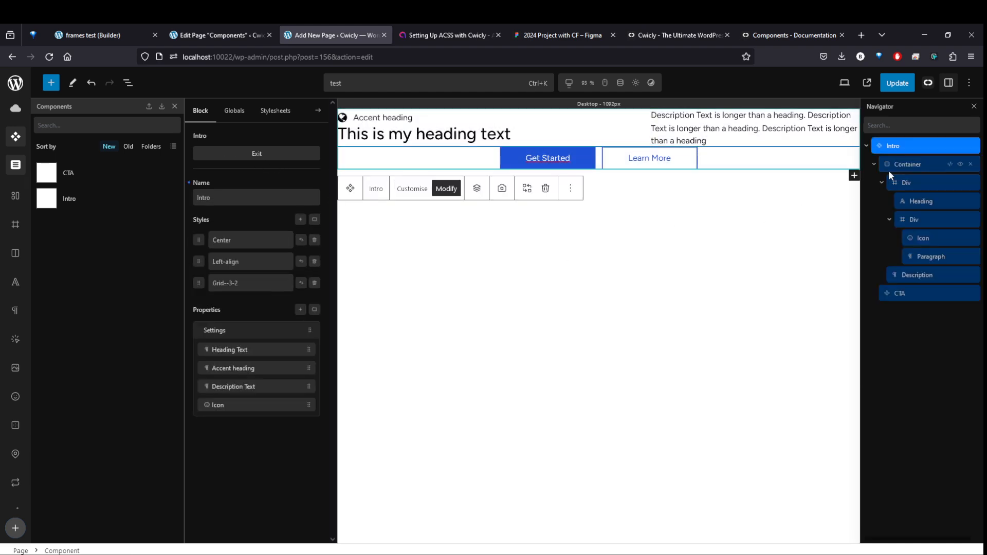
{"action": "left_click", "coordinate": [229, 154]}
Set the Intro component's style to Center and deselect it.
{"action": "left_click", "coordinate": [235, 206]}
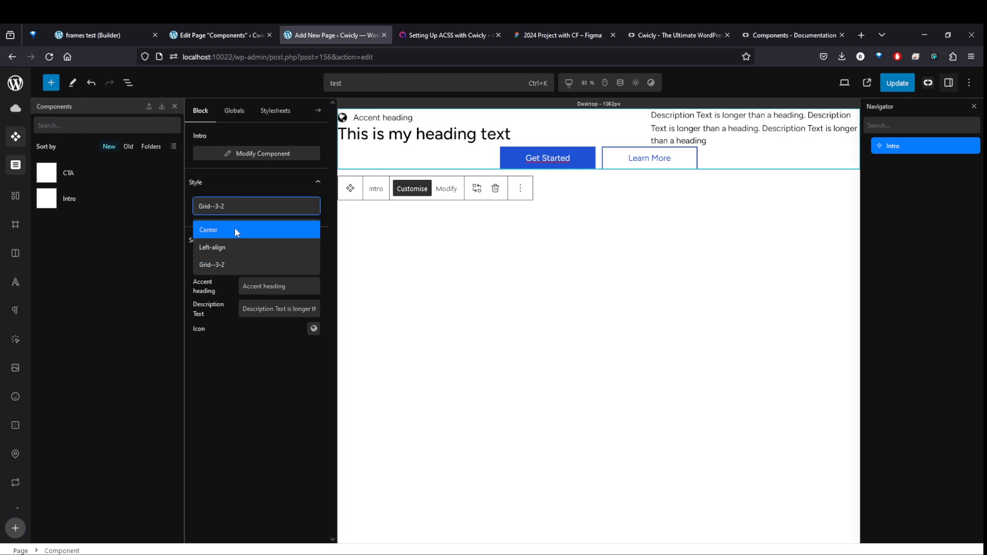
{"action": "left_click", "coordinate": [234, 228]}
{"action": "left_click", "coordinate": [968, 266]}
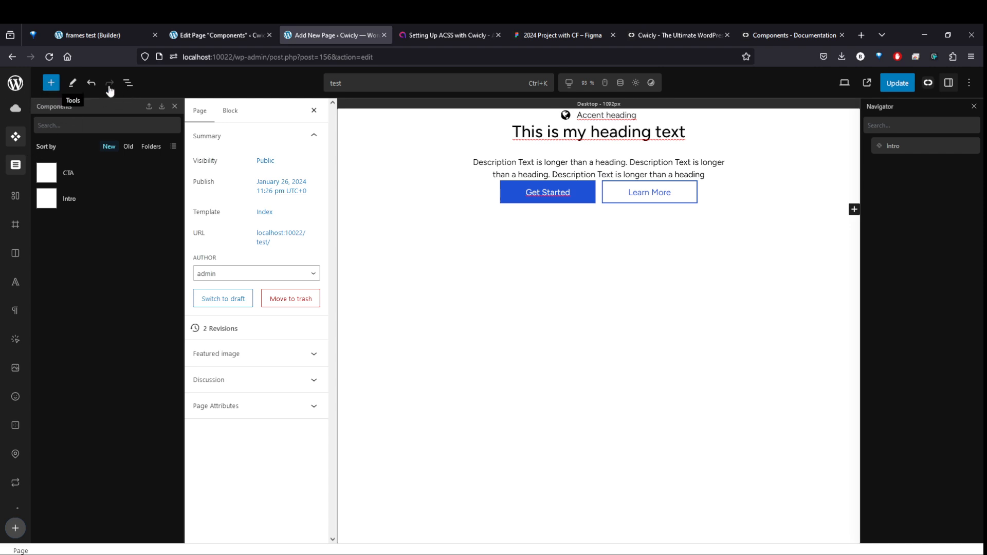
Check the Bricks feature card layout for reference, and add a new section with a container below Intro on the Components page.
{"action": "left_click", "coordinate": [129, 35]}
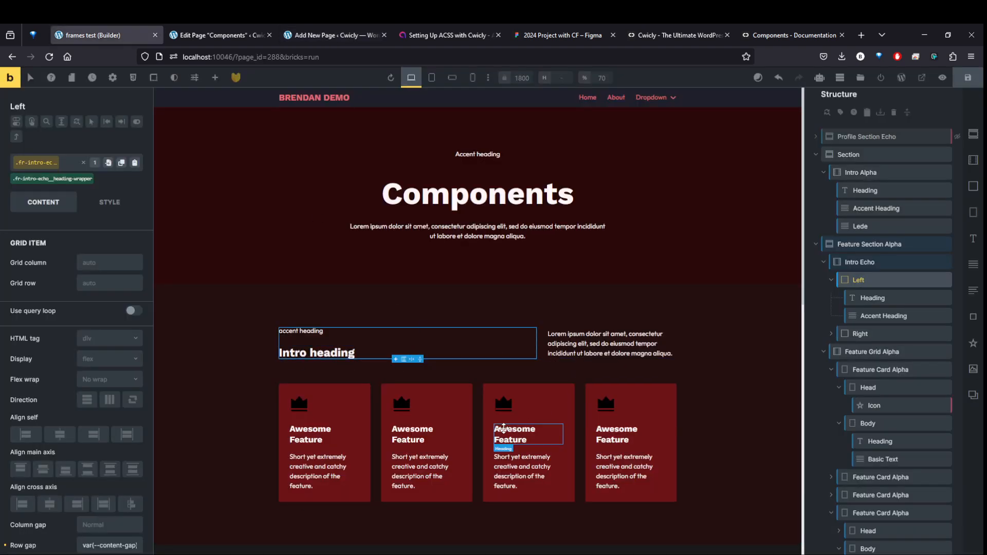
{"action": "left_click", "coordinate": [232, 36]}
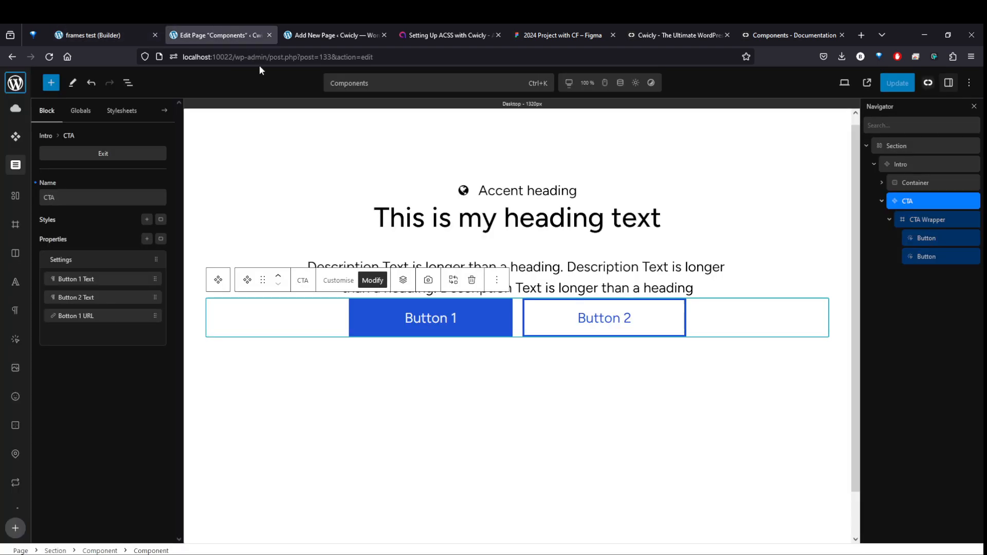
{"action": "left_click", "coordinate": [621, 392]}
{"action": "left_click", "coordinate": [621, 488]}
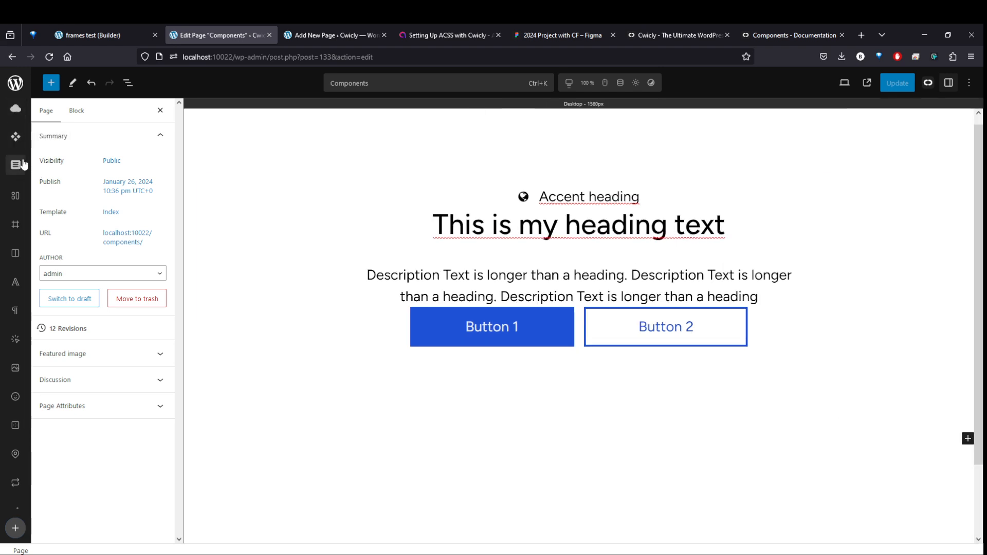
{"action": "left_click", "coordinate": [15, 198]}
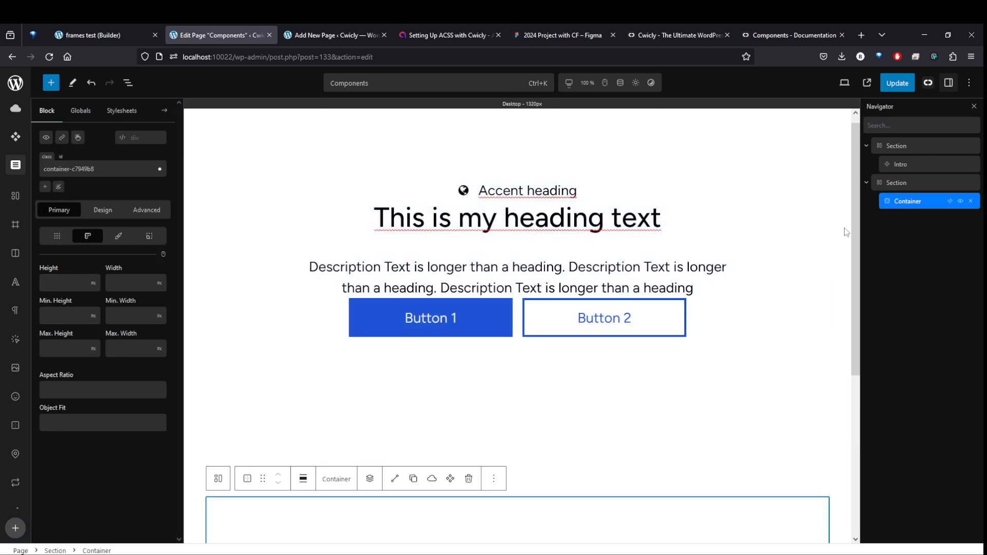
{"action": "scroll", "coordinate": [518, 312], "scroll_direction": "down", "scroll_amount": 5}
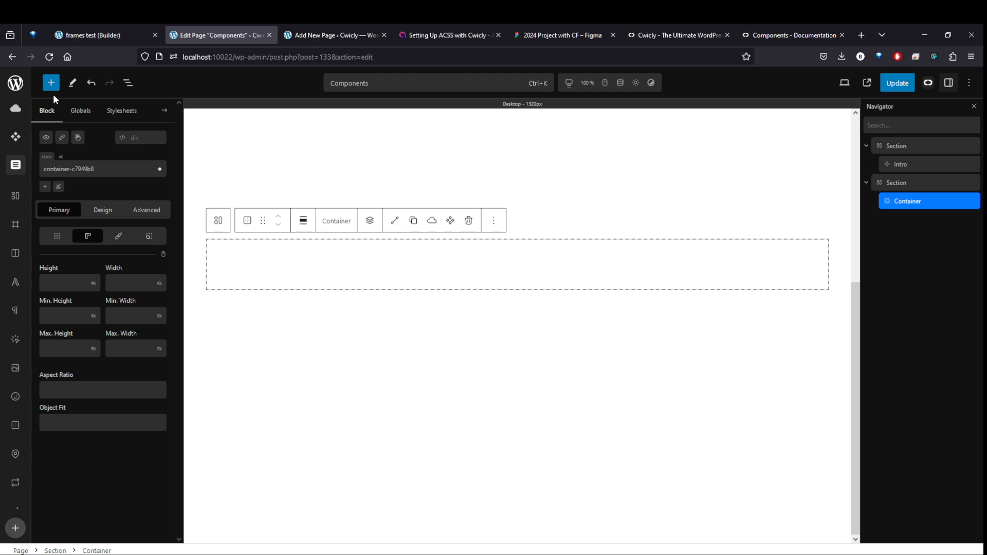
Insert a div into the new section's container and rename it "Card".
{"action": "left_click", "coordinate": [16, 224]}
{"action": "double_click", "coordinate": [919, 222]}
{"action": "type", "text": "Card"}
{"action": "key", "text": "Return"}
{"action": "left_click", "coordinate": [923, 223]}
{"action": "left_click", "coordinate": [923, 223]}
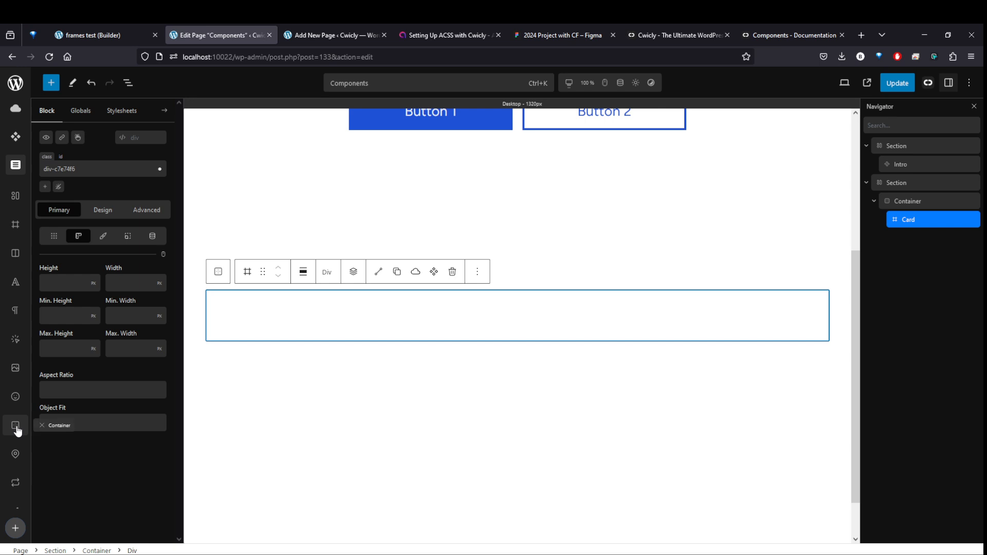
Add an icon, a heading, a paragraph and a button inside the Card div.
{"action": "left_click", "coordinate": [16, 397]}
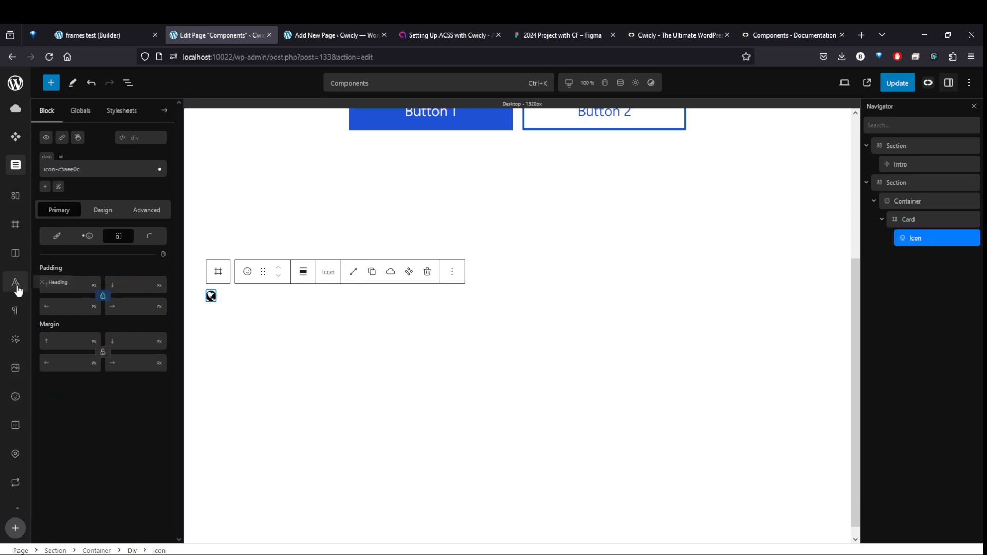
{"action": "left_click", "coordinate": [15, 284]}
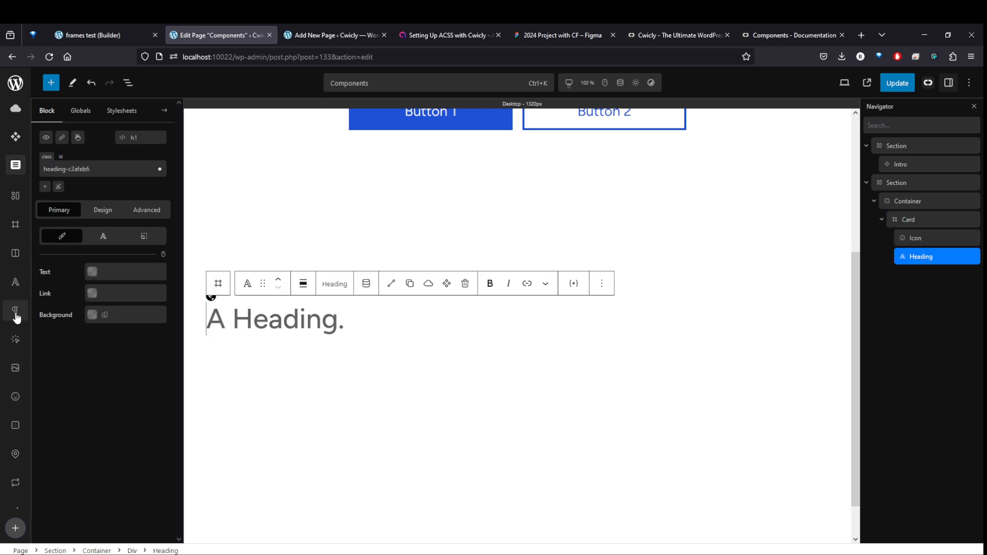
{"action": "left_click", "coordinate": [16, 316]}
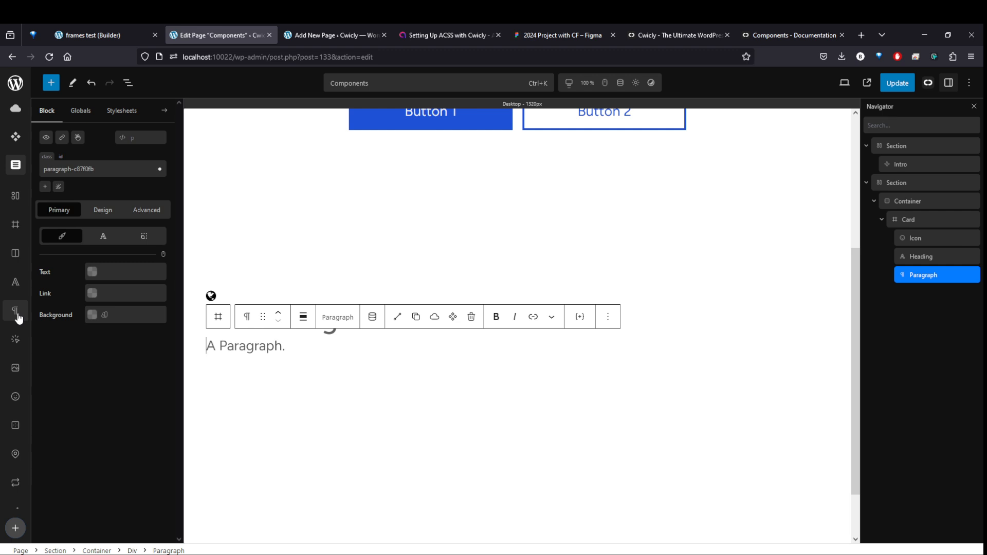
{"action": "left_click", "coordinate": [15, 339]}
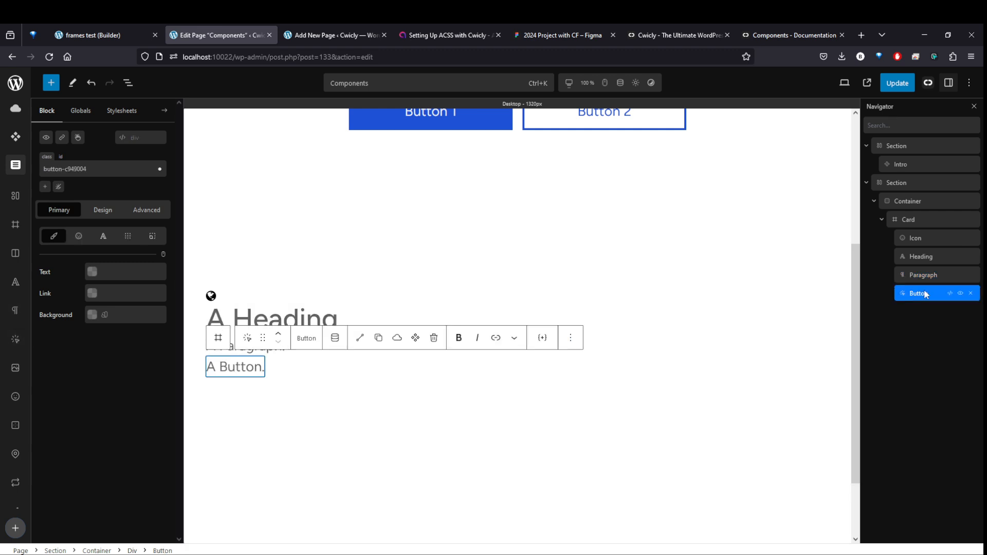
Give the card's button the btn--action class and set its text to "Get started".
{"action": "left_click", "coordinate": [53, 185]}
{"action": "type", "text": "btn"}
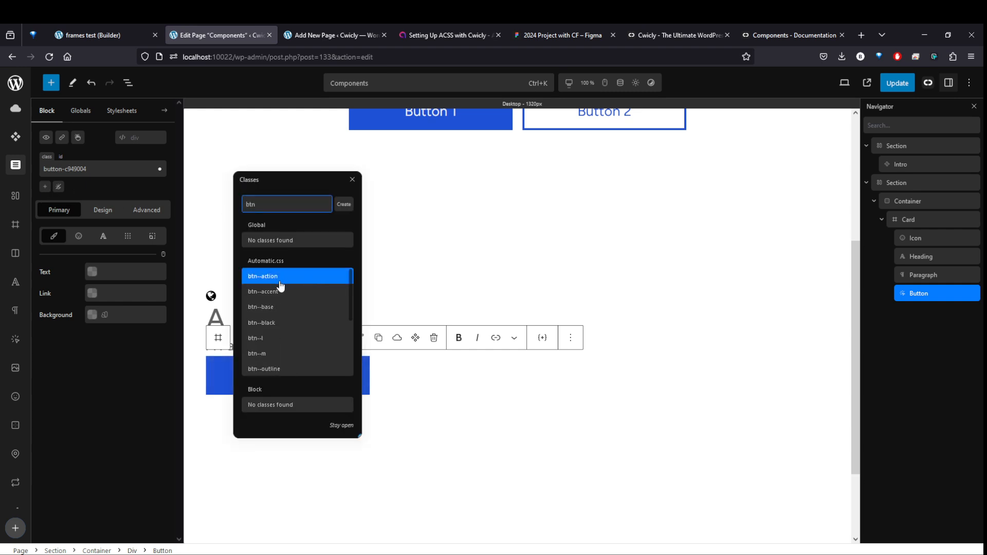
{"action": "left_click", "coordinate": [280, 283]}
{"action": "left_click", "coordinate": [321, 380]}
{"action": "type", "text": "Get sra"}
{"action": "key", "text": "BackSpace"}
{"action": "key", "text": "BackSpace"}
{"action": "type", "text": "tarted"}
{"action": "key", "text": "Return"}
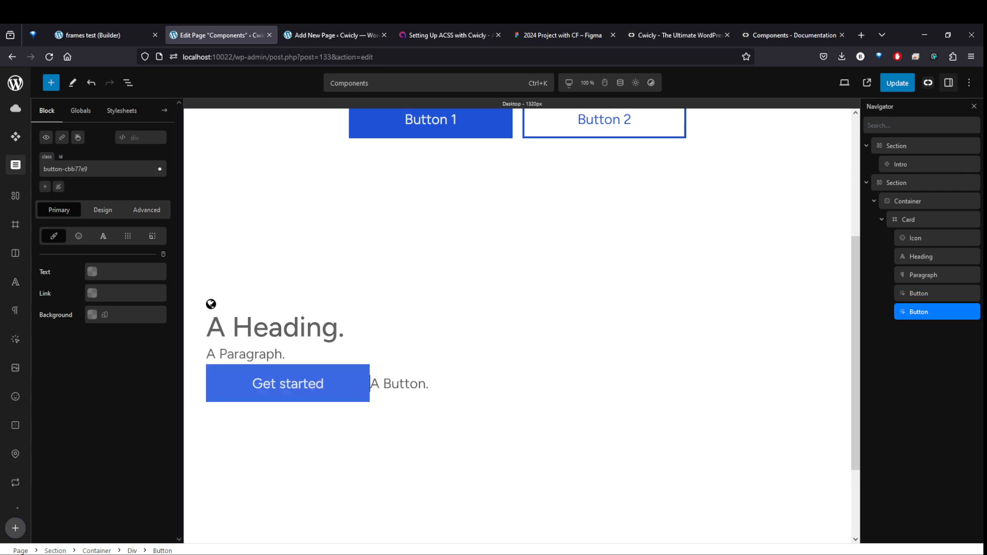
{"action": "left_click", "coordinate": [868, 424]}
Set the card's heading text to "Card Heading" and its HTML tag to h3.
{"action": "left_click", "coordinate": [913, 219]}
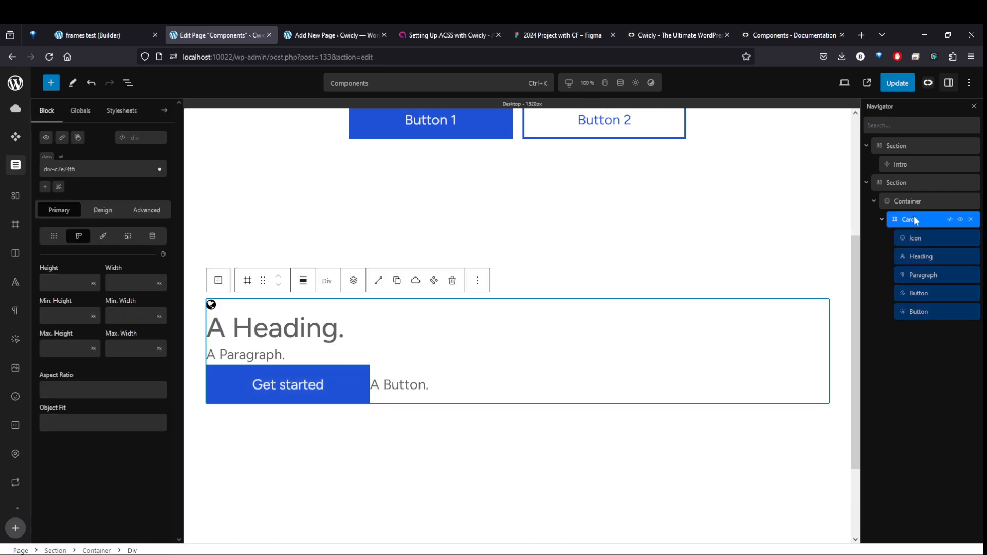
{"action": "left_click", "coordinate": [912, 201]}
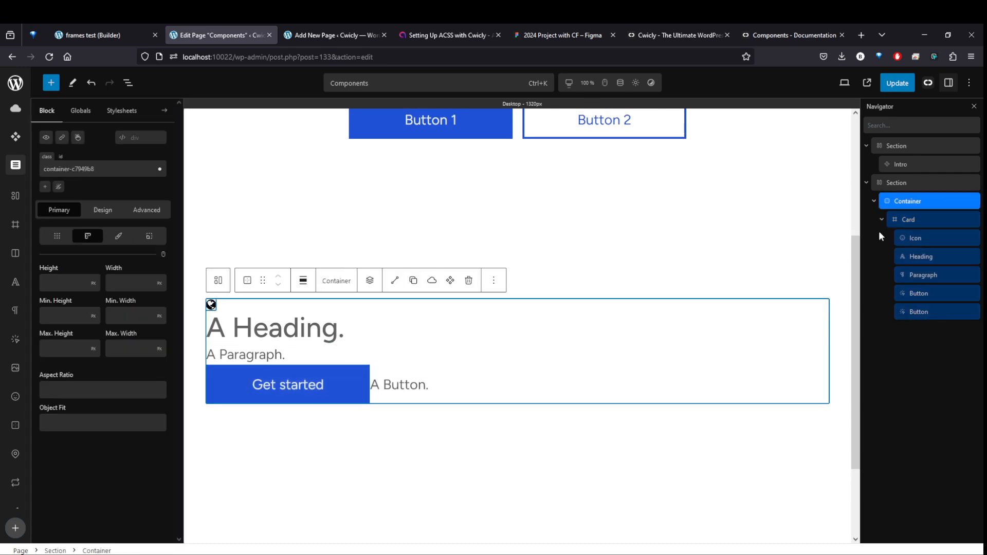
{"action": "left_click", "coordinate": [909, 221]}
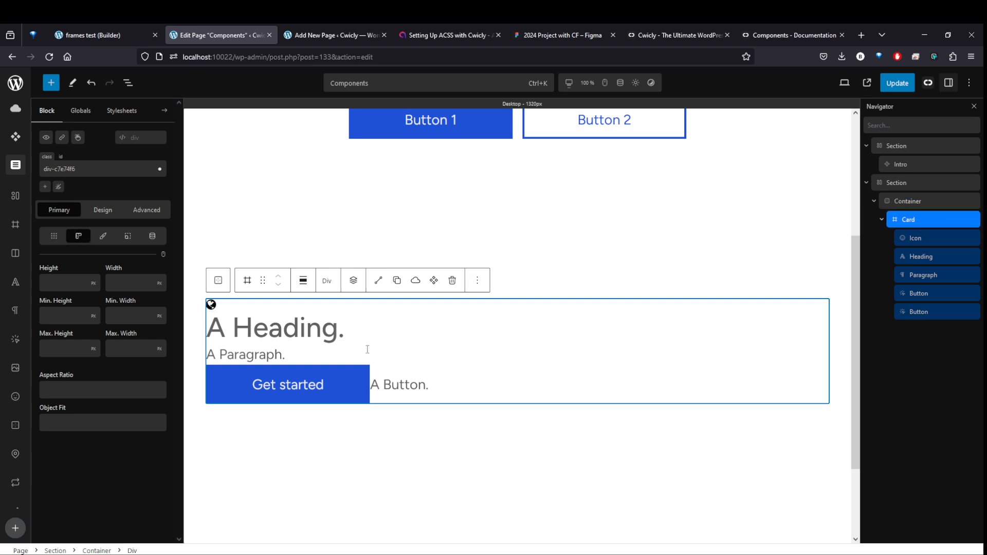
{"action": "left_click", "coordinate": [299, 337]}
{"action": "type", "text": "Card Heading"}
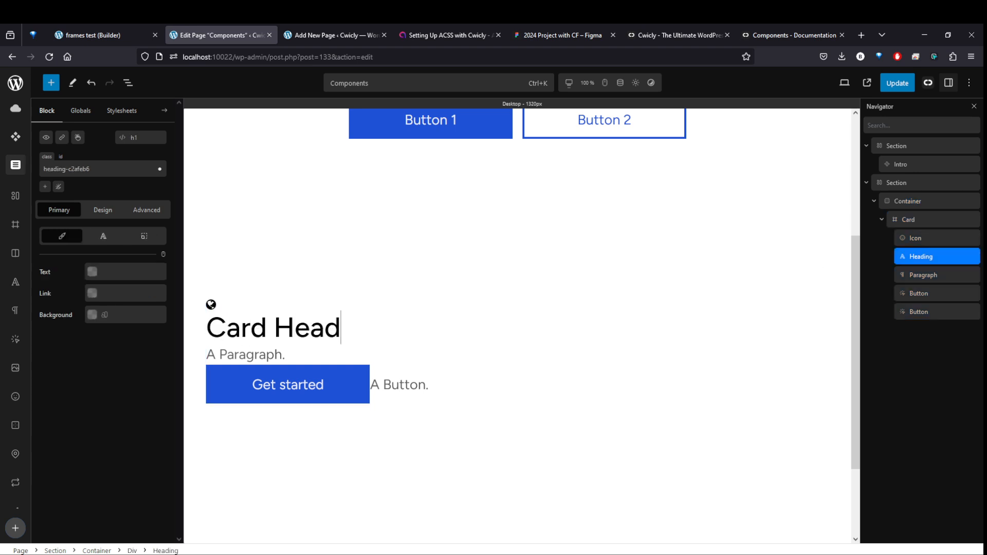
{"action": "left_click", "coordinate": [140, 138]}
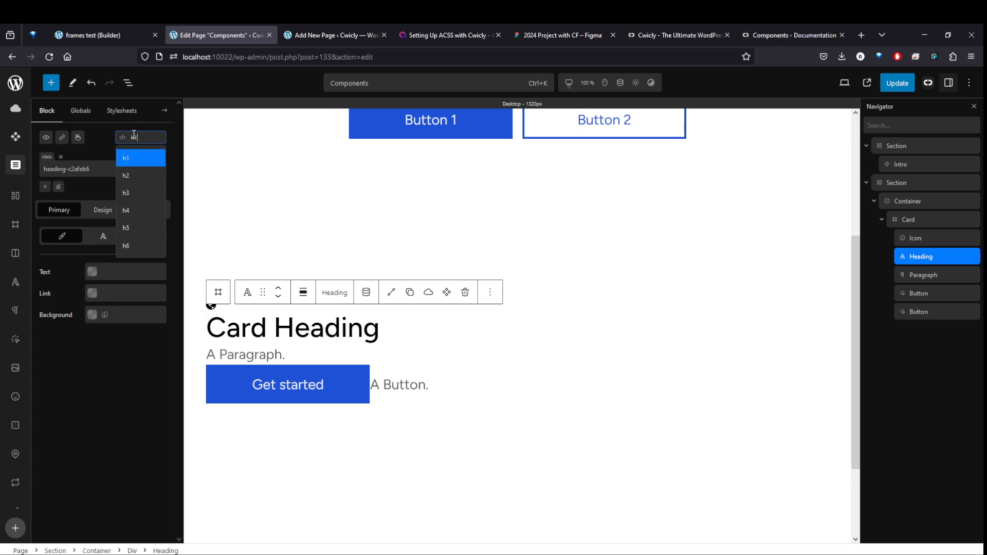
{"action": "left_click", "coordinate": [143, 190]}
Set the card's paragraph to "This is my card description text" and delete the extra unstyled button.
{"action": "type", "text": "T"}
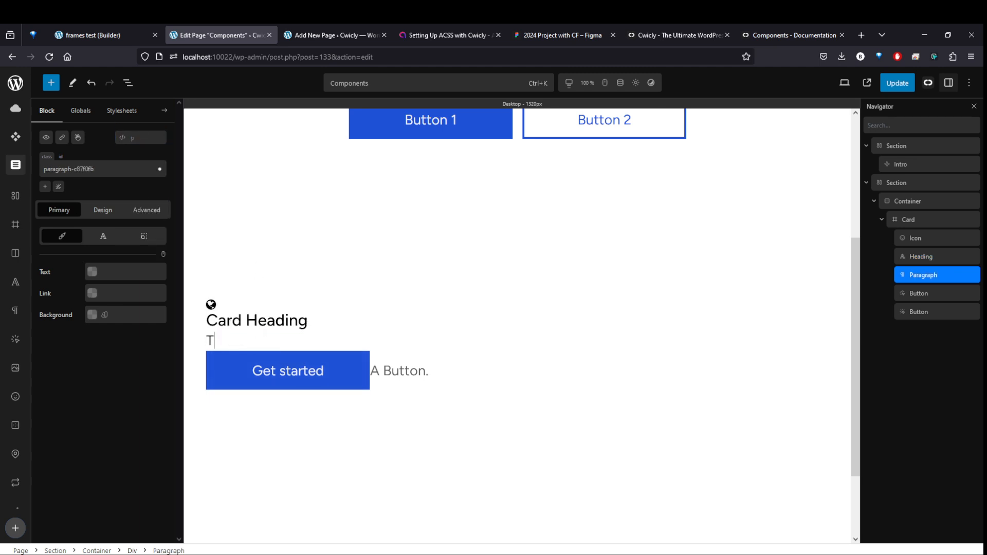
{"action": "type", "text": "his is my card description text"}
{"action": "left_click", "coordinate": [931, 312]}
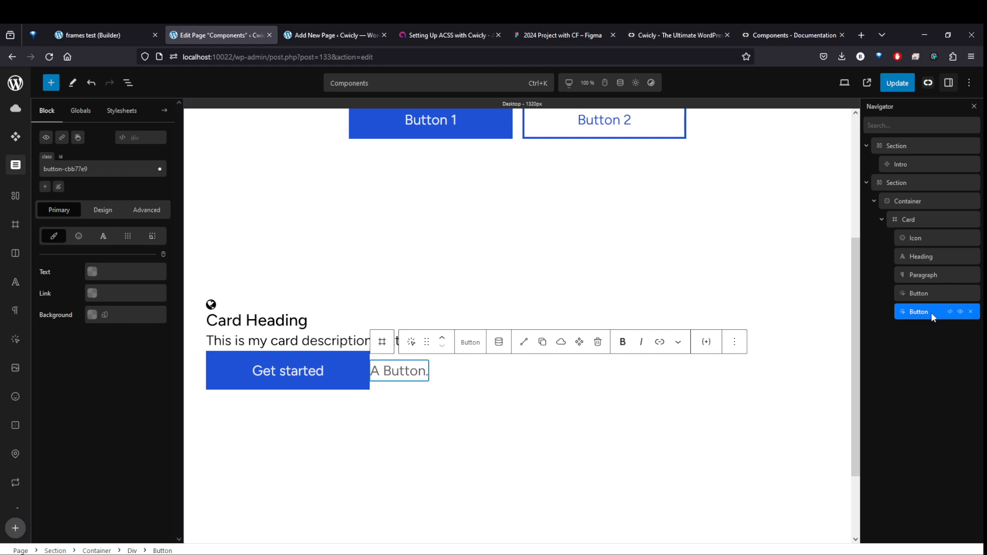
{"action": "left_click", "coordinate": [970, 311]}
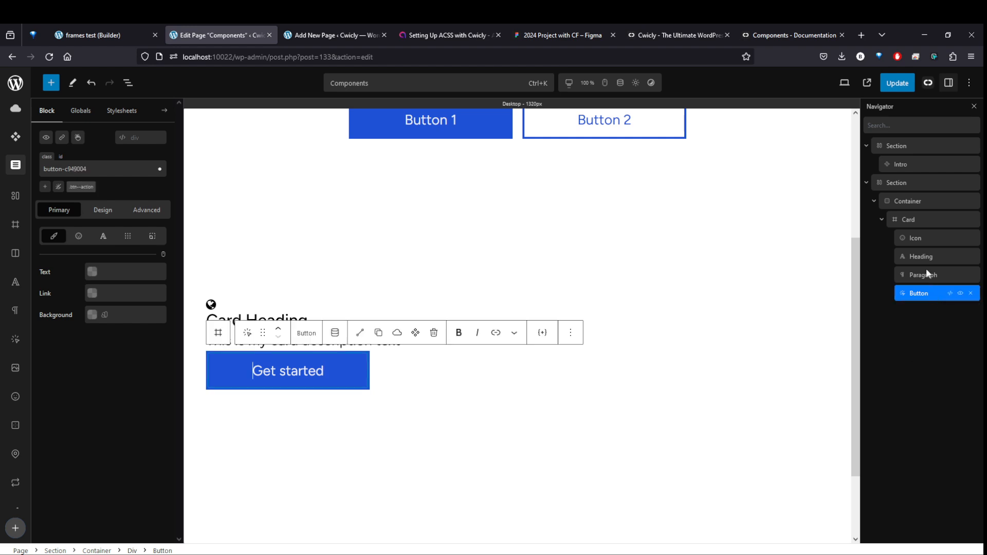
Lay the Card div out as a flex column and enter --space as its row gap.
{"action": "left_click", "coordinate": [920, 220]}
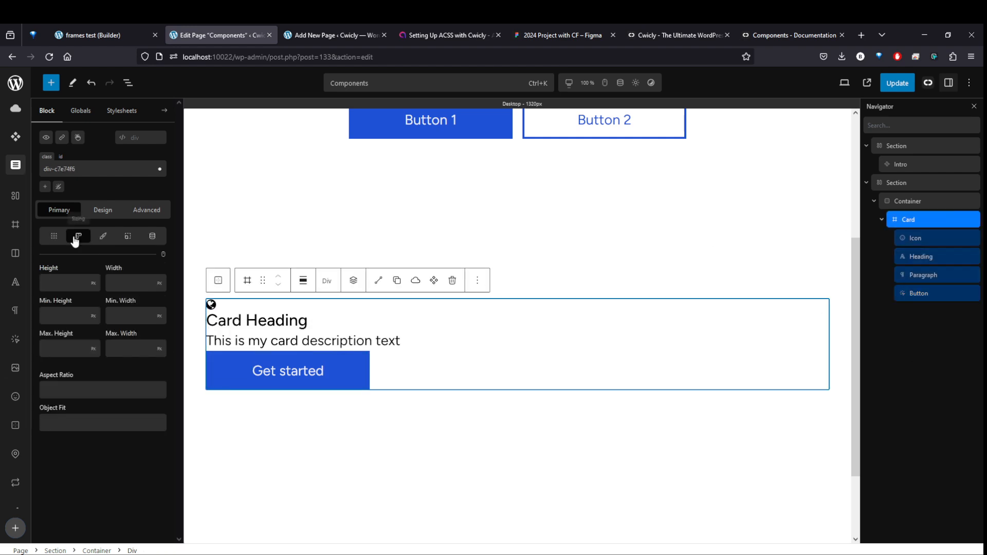
{"action": "left_click", "coordinate": [54, 235]}
{"action": "left_click", "coordinate": [70, 438]}
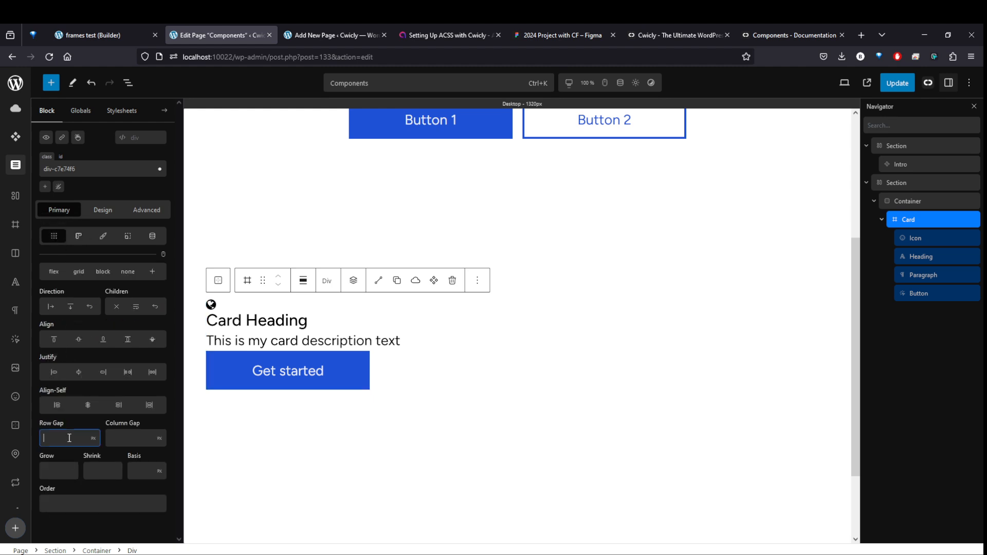
{"action": "type", "text": "--"}
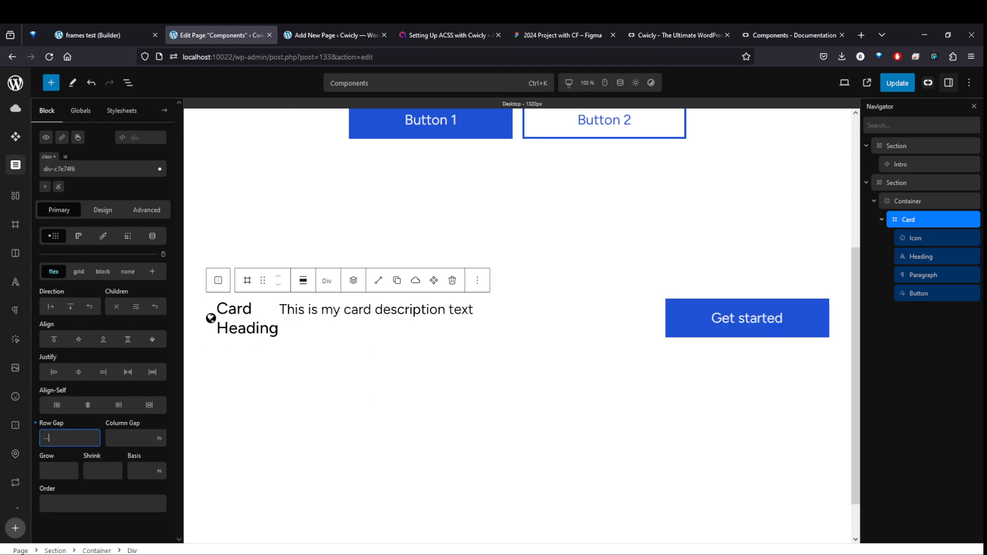
{"action": "type", "text": "gap-m"}
{"action": "key", "text": "ctrl+a"}
{"action": "type", "text": "--gap-"}
{"action": "key", "text": "ctrl+a"}
{"action": "key", "text": "BackSpace"}
{"action": "type", "text": "--space"}
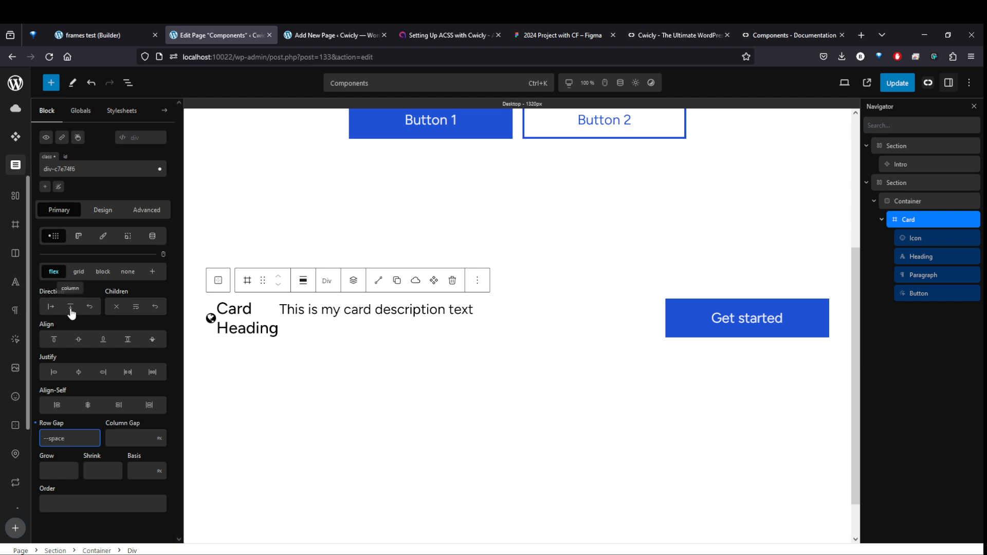
{"action": "left_click", "coordinate": [71, 308]}
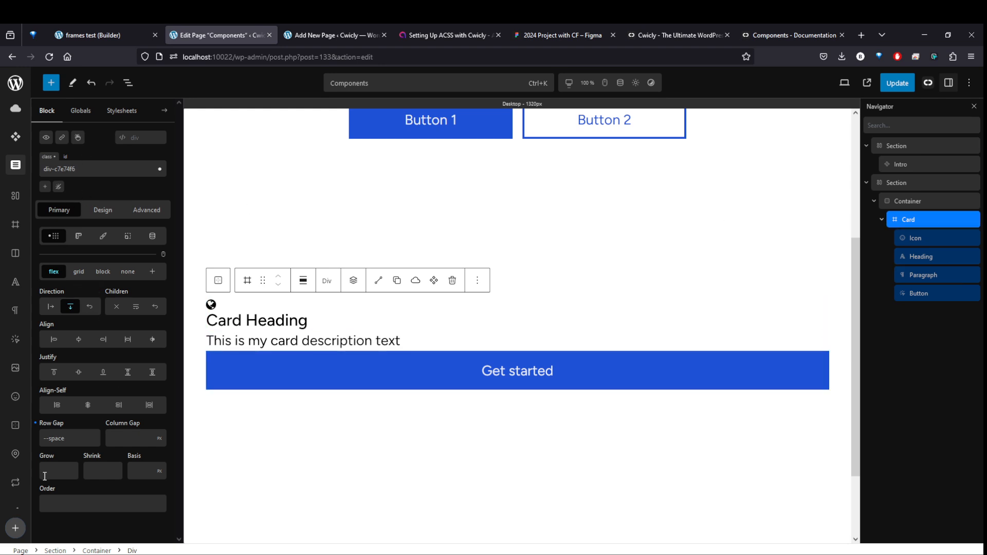
Try the --gap-m variable as the Card div's row gap.
{"action": "left_click", "coordinate": [73, 442]}
{"action": "type", "text": "-gap"}
{"action": "key", "text": "ctrl+a"}
{"action": "key", "text": "BackSpace"}
{"action": "type", "text": "--gap-m"}
{"action": "key", "text": "Return"}
{"action": "key", "text": "ctrl+a"}
{"action": "type", "text": "--"}
{"action": "type", "text": "gap--m"}
{"action": "key", "text": "Return"}
Set the Card div's row gap to var(--space-xs).
{"action": "key", "text": "ctrl+a"}
{"action": "type", "text": "space-m"}
{"action": "key", "text": "ctrl+a"}
{"action": "type", "text": "--space-m"}
{"action": "key", "text": "Return"}
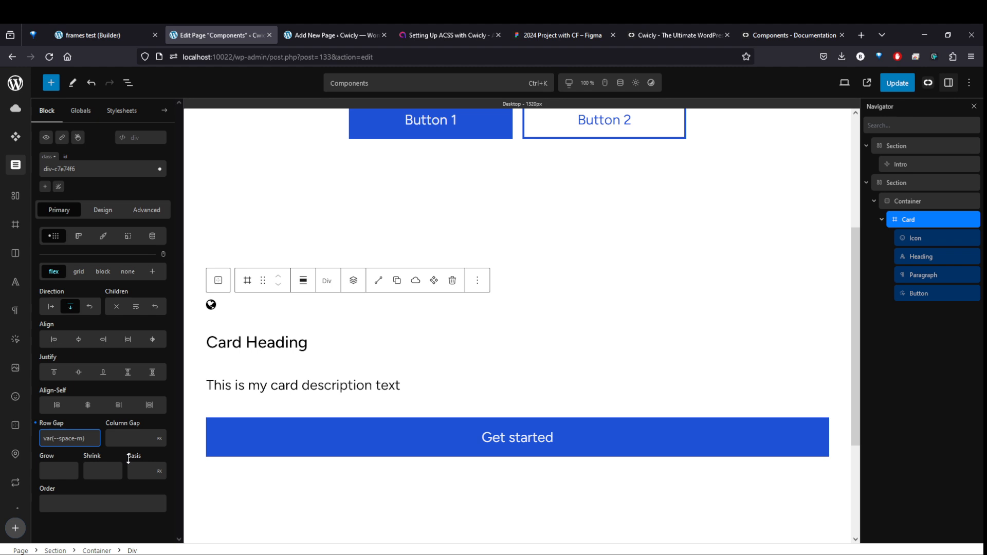
{"action": "key", "text": "BackSpace"}
{"action": "type", "text": "xs"}
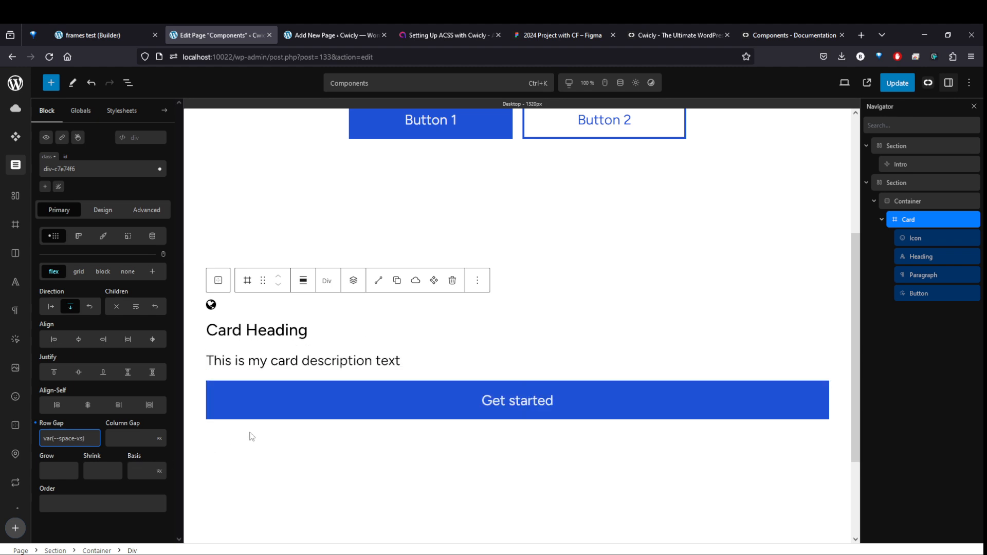
Turn the container around the Card into a grid with three 1fr columns.
{"action": "left_click", "coordinate": [914, 222]}
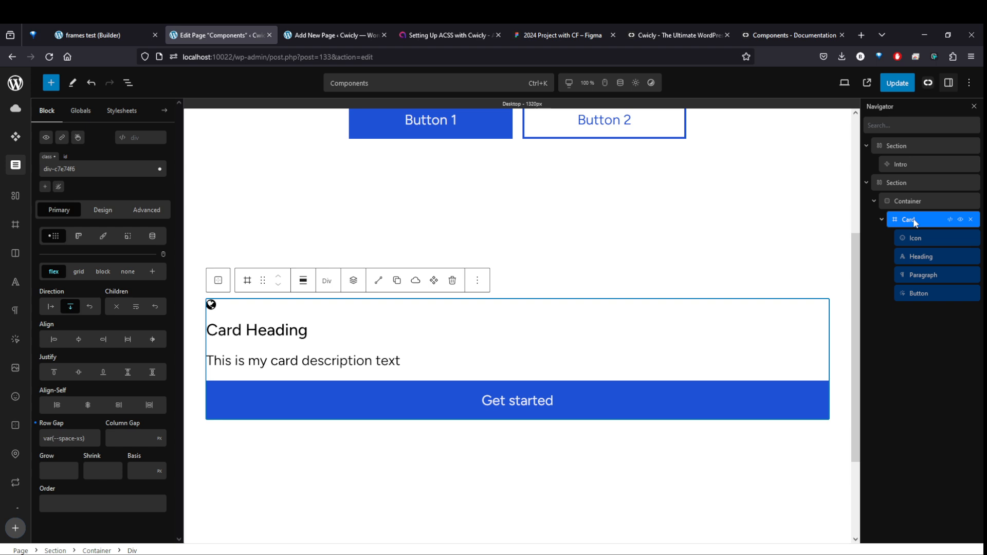
{"action": "left_click", "coordinate": [908, 200]}
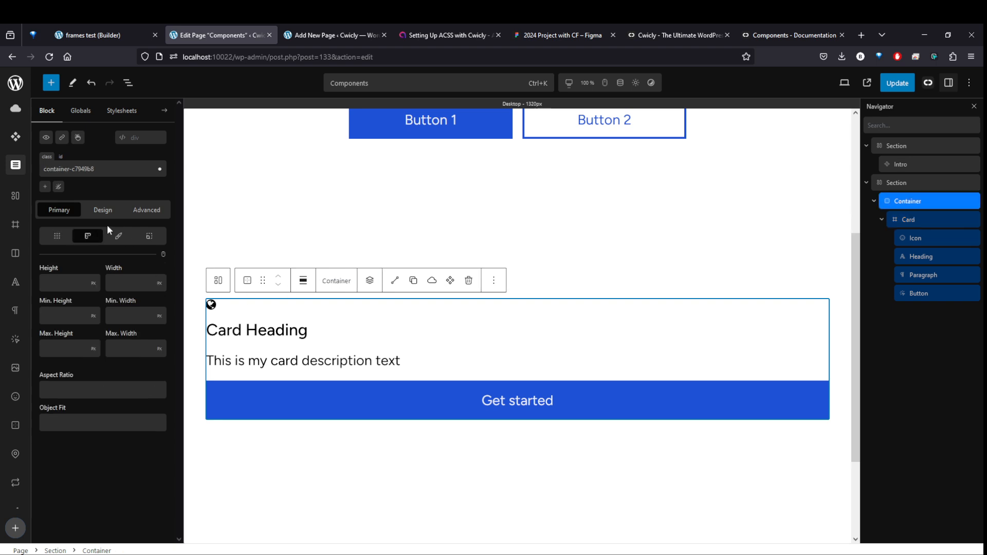
{"action": "left_click", "coordinate": [57, 237]}
{"action": "left_click", "coordinate": [78, 272]}
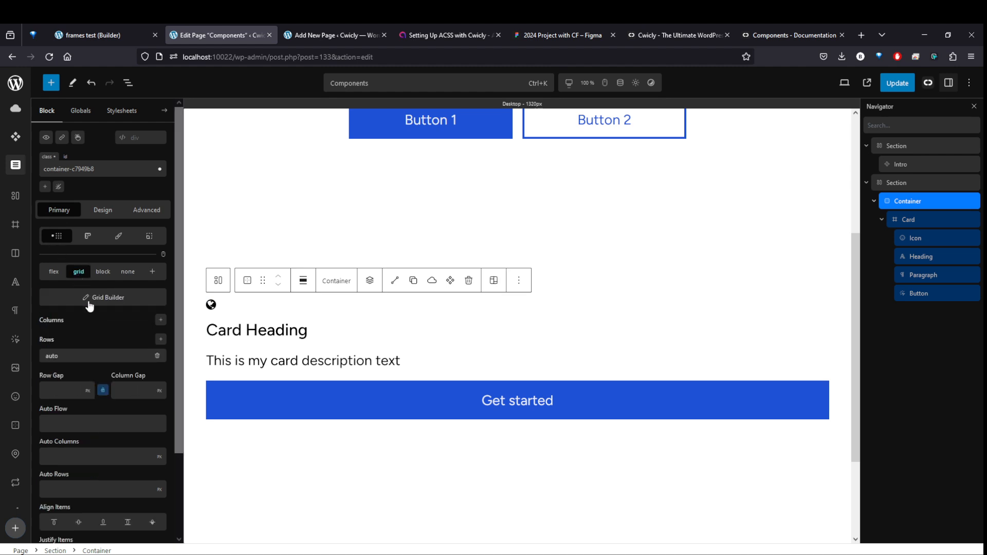
{"action": "scroll", "coordinate": [361, 322], "scroll_direction": "up", "scroll_amount": 4}
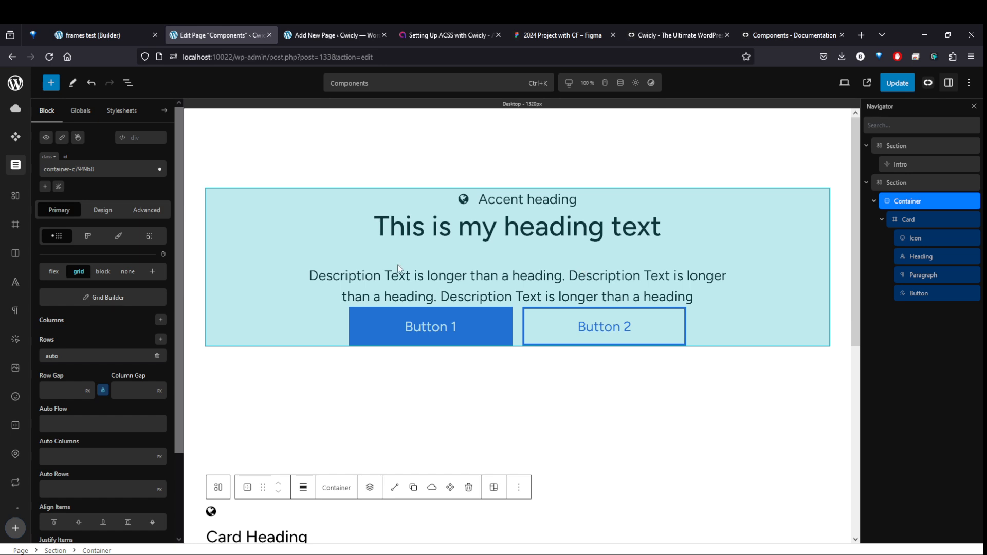
{"action": "scroll", "coordinate": [342, 271], "scroll_direction": "down", "scroll_amount": 2}
{"action": "scroll", "coordinate": [342, 270], "scroll_direction": "down", "scroll_amount": 3}
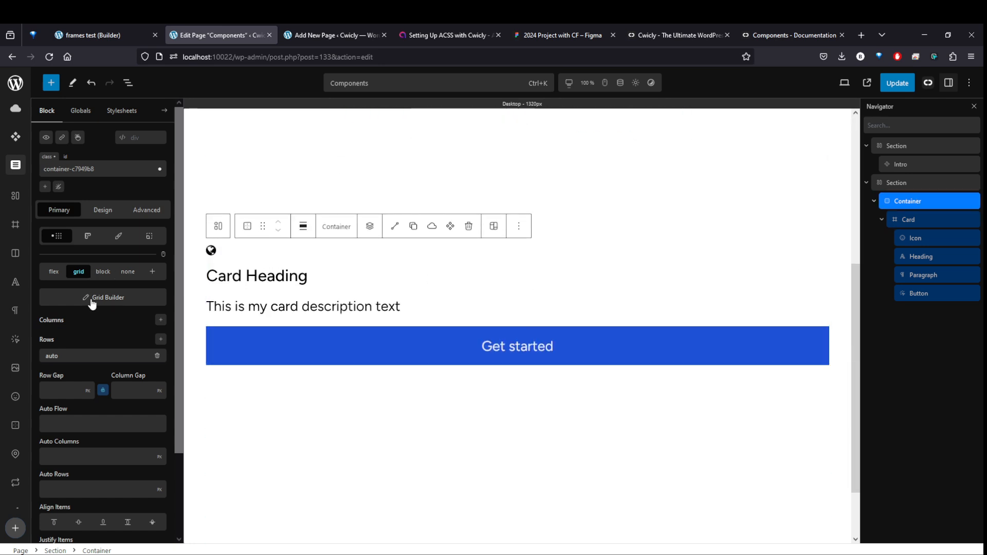
{"action": "left_click", "coordinate": [112, 300]}
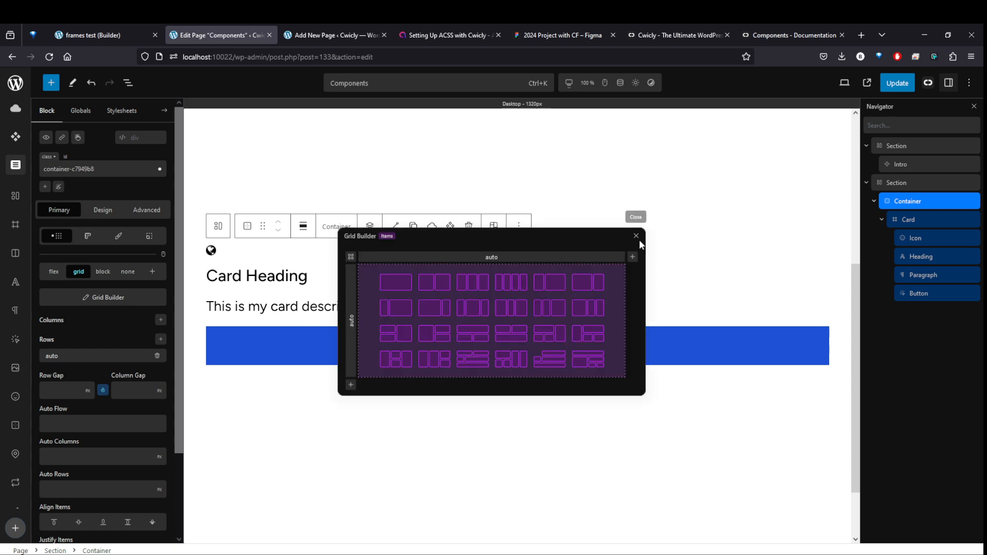
{"action": "left_click", "coordinate": [454, 296]}
{"action": "left_click", "coordinate": [636, 236]}
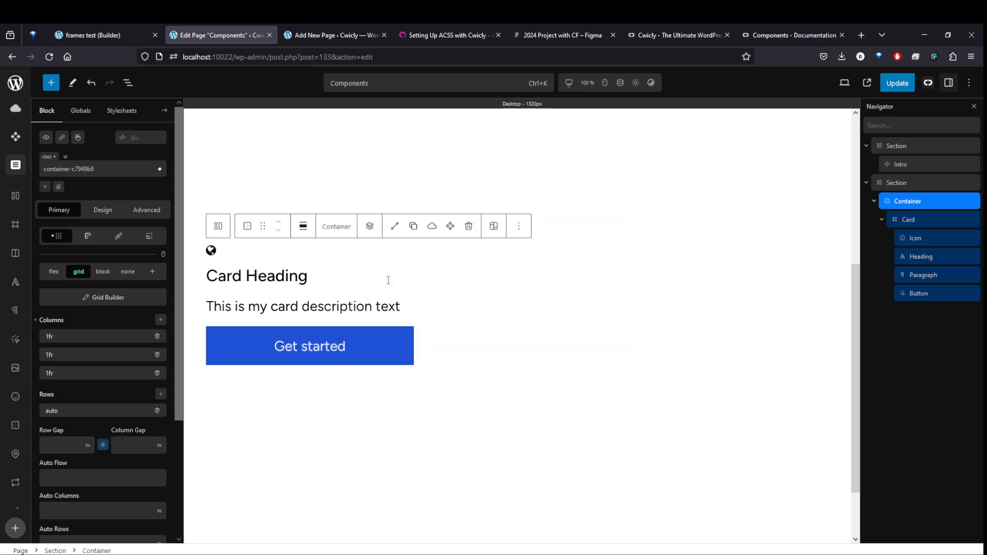
Duplicate the Card twice to try out the three-column grid and delete both copies again.
{"action": "left_click", "coordinate": [910, 221]}
{"action": "right_click", "coordinate": [912, 221]}
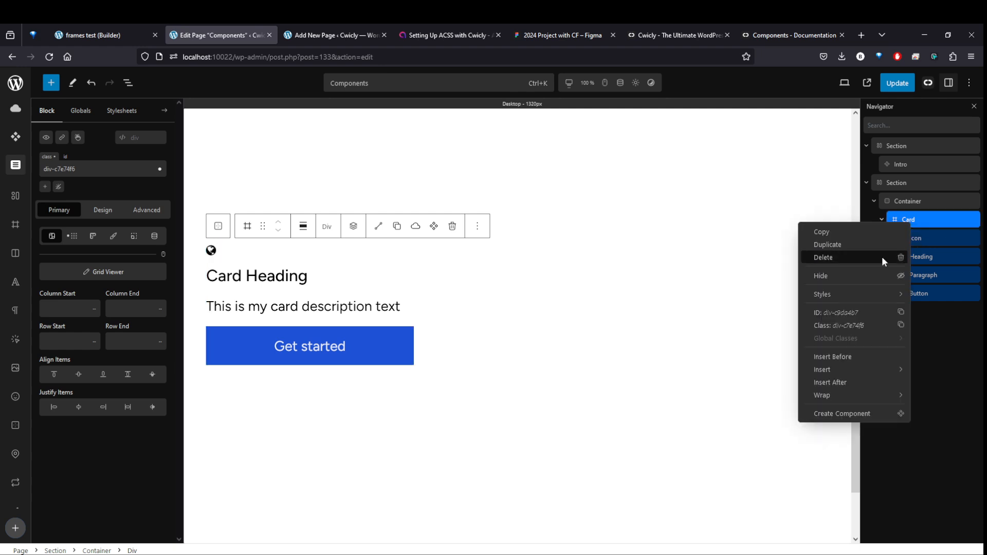
{"action": "left_click", "coordinate": [871, 246]}
{"action": "left_click", "coordinate": [917, 223]}
{"action": "right_click", "coordinate": [914, 220]}
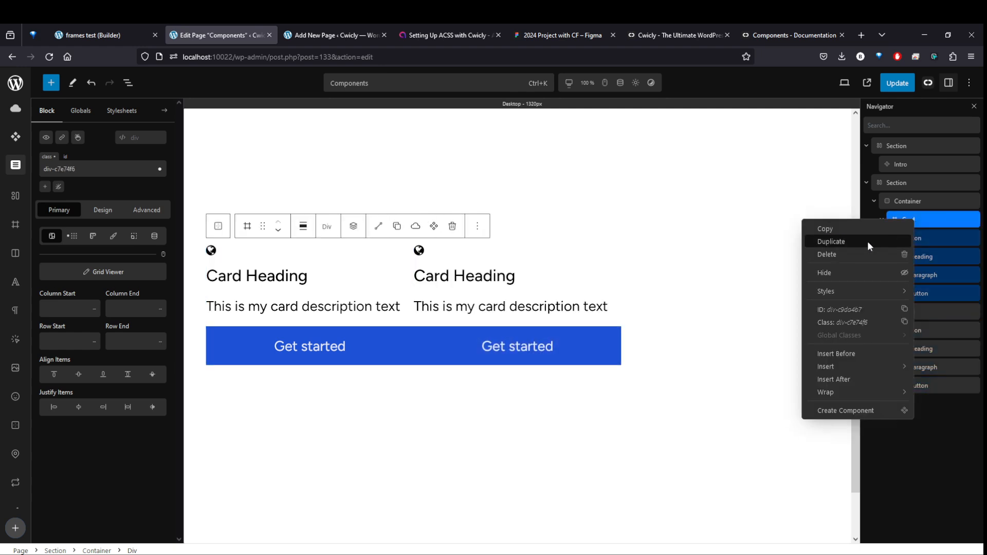
{"action": "left_click", "coordinate": [868, 242]}
{"action": "left_click", "coordinate": [915, 217]}
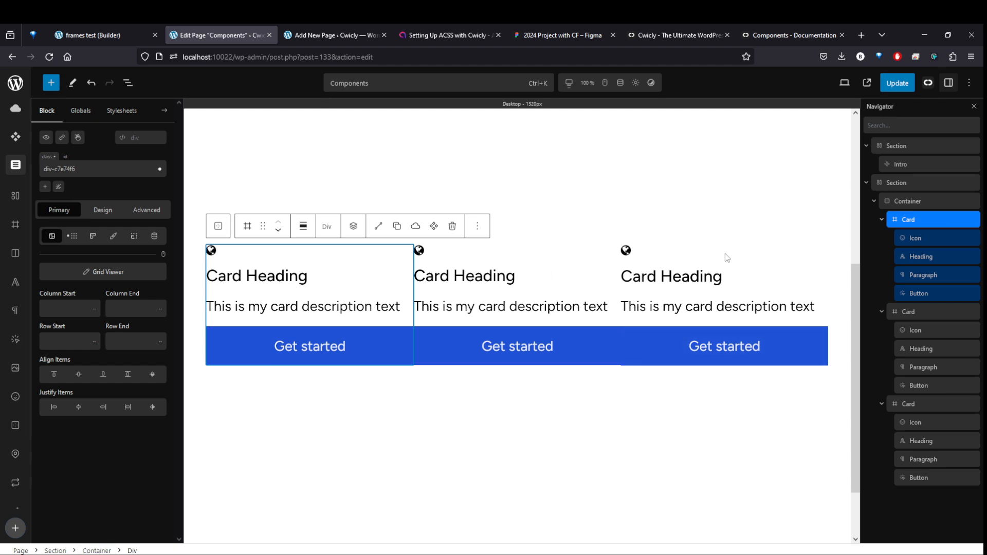
{"action": "left_click", "coordinate": [970, 311]}
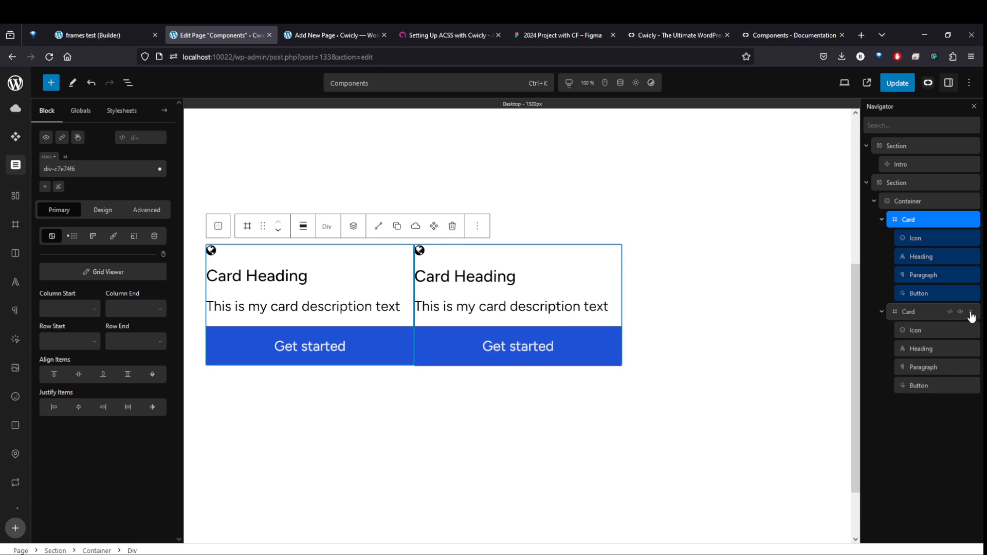
{"action": "left_click", "coordinate": [970, 312]}
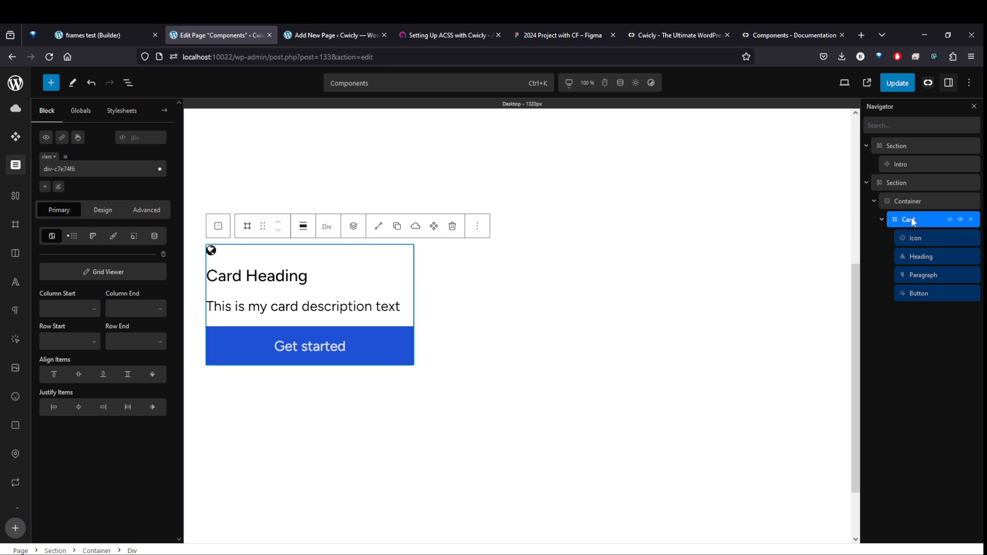
Create a component named "Card" from the Card div.
{"action": "right_click", "coordinate": [913, 222]}
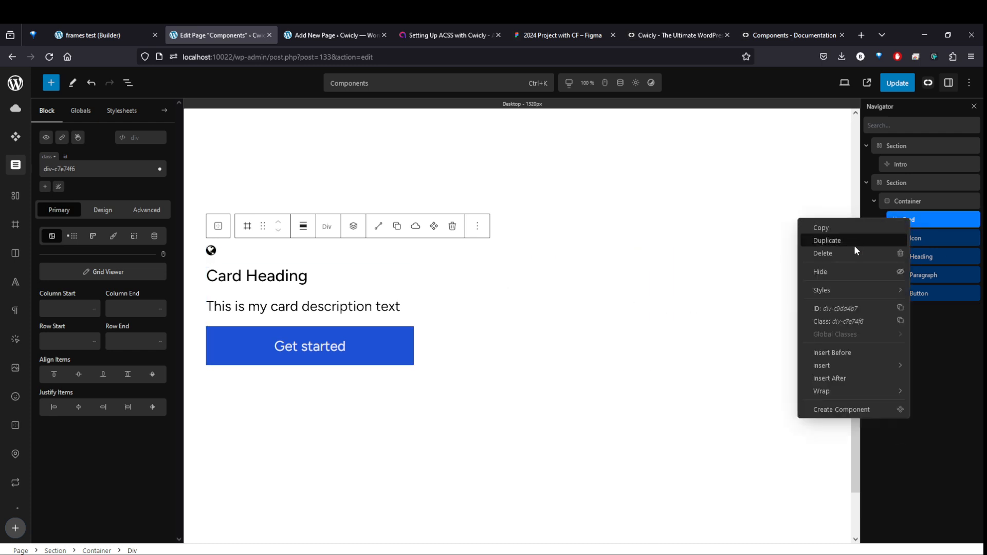
{"action": "left_click", "coordinate": [848, 409]}
{"action": "type", "text": "Card"}
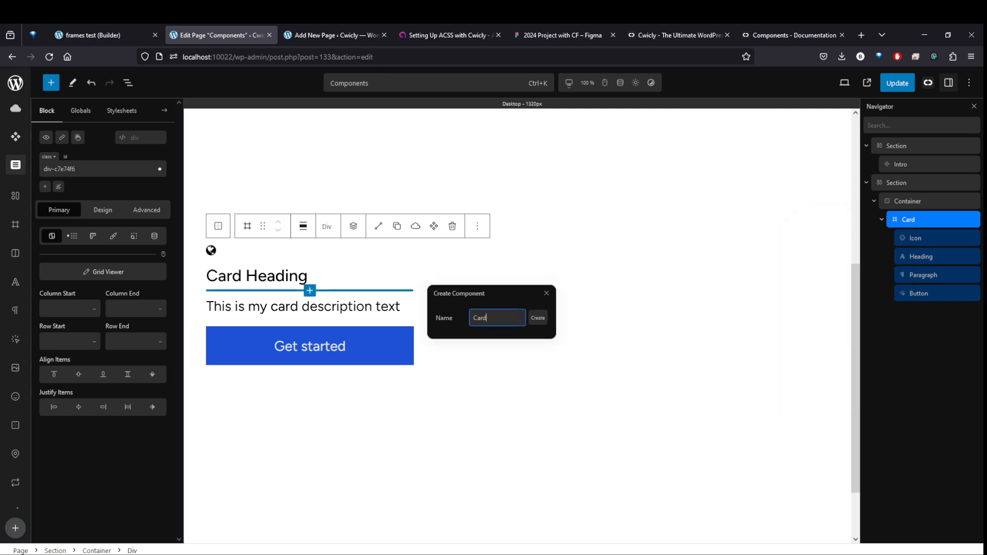
{"action": "key", "text": "Return"}
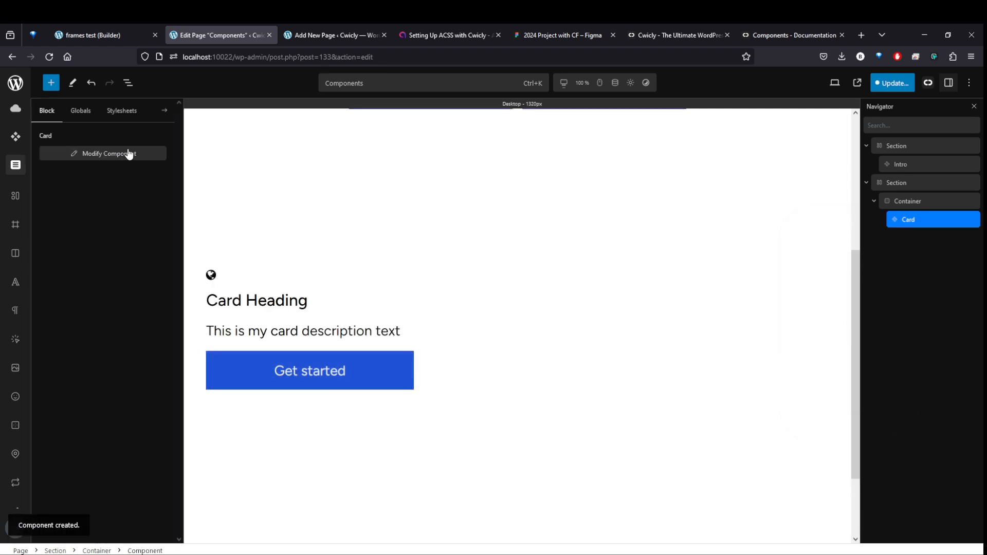
Open the Card component for modification and add two styles named "Dark" and "Light".
{"action": "left_click", "coordinate": [121, 156]}
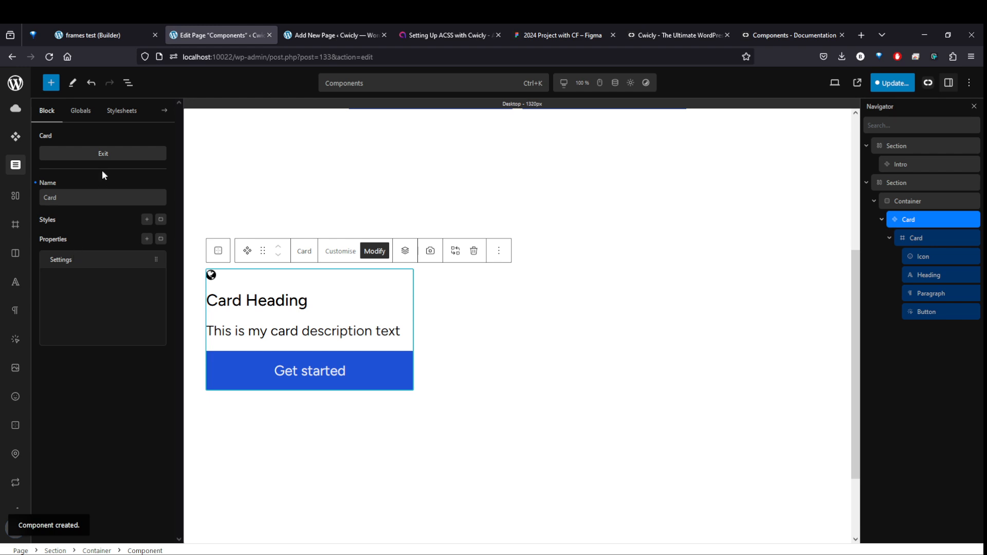
{"action": "left_click", "coordinate": [147, 221]}
{"action": "left_click", "coordinate": [100, 239]}
{"action": "type", "text": "Dark"}
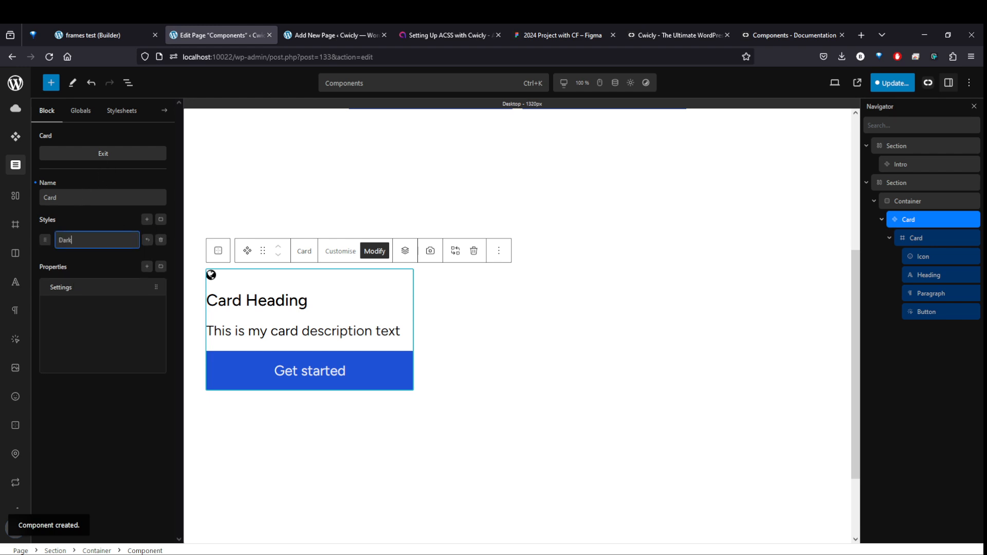
{"action": "left_click", "coordinate": [147, 221]}
{"action": "left_click", "coordinate": [103, 261]}
{"action": "type", "text": "Light"}
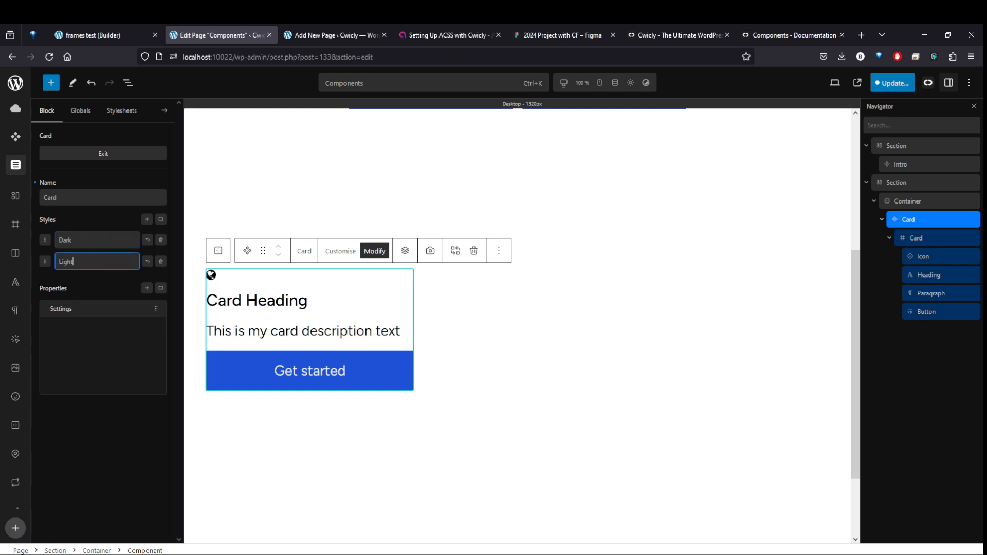
{"action": "left_click", "coordinate": [70, 217]}
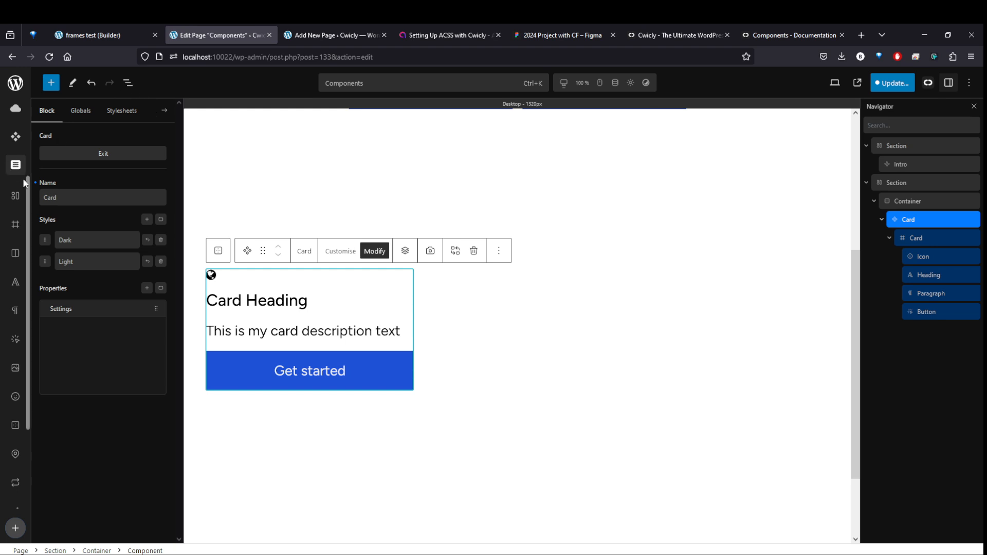
Add a text property to the Card component, using "Card heading" as its name, default, placeholder and canvas placeholder.
{"action": "left_click", "coordinate": [147, 288]}
{"action": "left_click", "coordinate": [118, 306]}
{"action": "left_click", "coordinate": [668, 311]}
{"action": "type", "text": "HeadingA"}
{"action": "key", "text": "ctrl+a"}
{"action": "type", "text": "Card heading"}
{"action": "key", "text": "ctrl+a"}
{"action": "type", "text": "`"}
{"action": "key", "text": "ctrl+z"}
{"action": "key", "text": "ctrl+a"}
{"action": "key", "text": "ctrl+c"}
{"action": "key", "text": "Tab"}
{"action": "key", "text": "ctrl+v"}
{"action": "key", "text": "Tab"}
{"action": "key", "text": "ctrl+v"}
{"action": "key", "text": "Tab"}
{"action": "key", "text": "ctrl+v"}
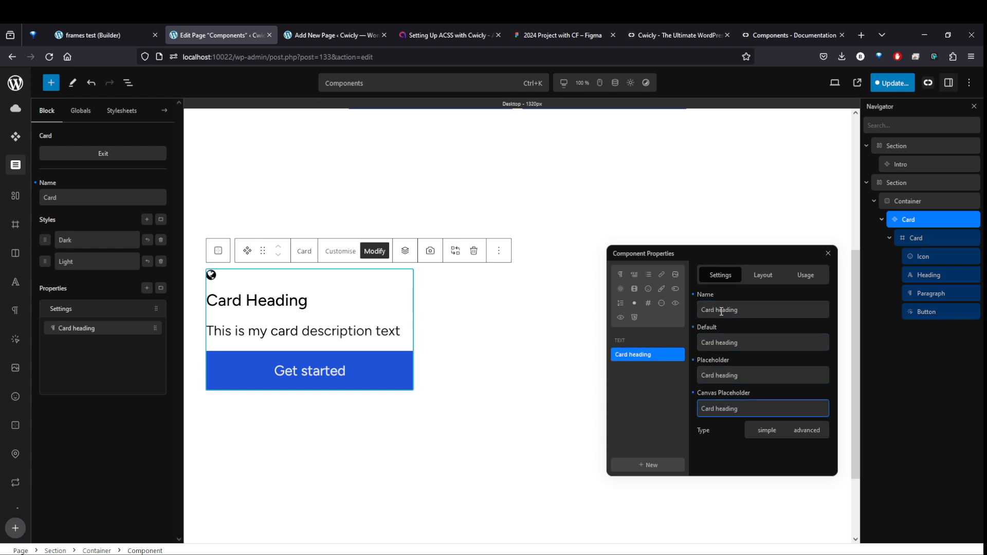
{"action": "left_click", "coordinate": [827, 253]}
Leave the Card component's editing mode and select the Intro component to view its style and settings.
{"action": "left_click", "coordinate": [282, 332]}
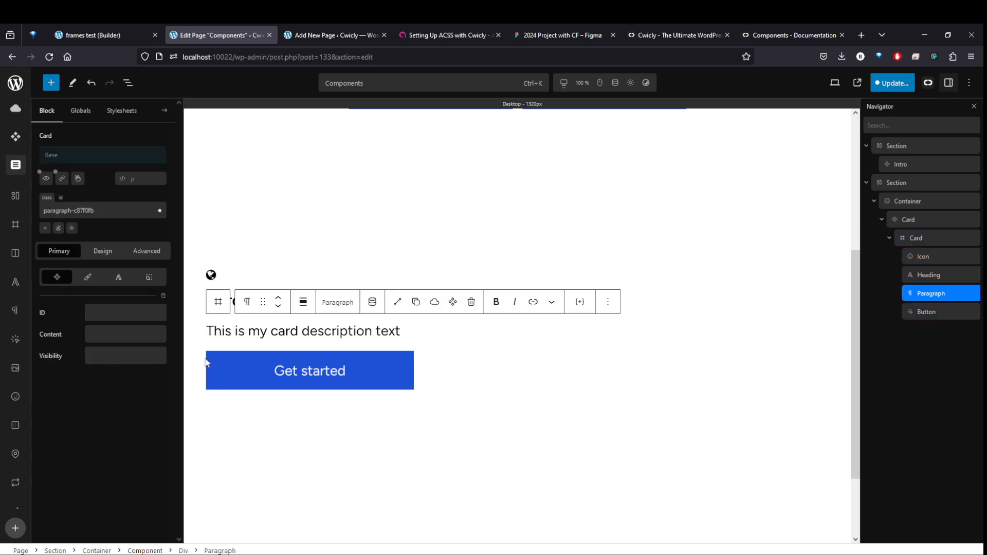
{"action": "left_click", "coordinate": [385, 354]}
{"action": "left_click", "coordinate": [586, 329]}
{"action": "left_click", "coordinate": [919, 221]}
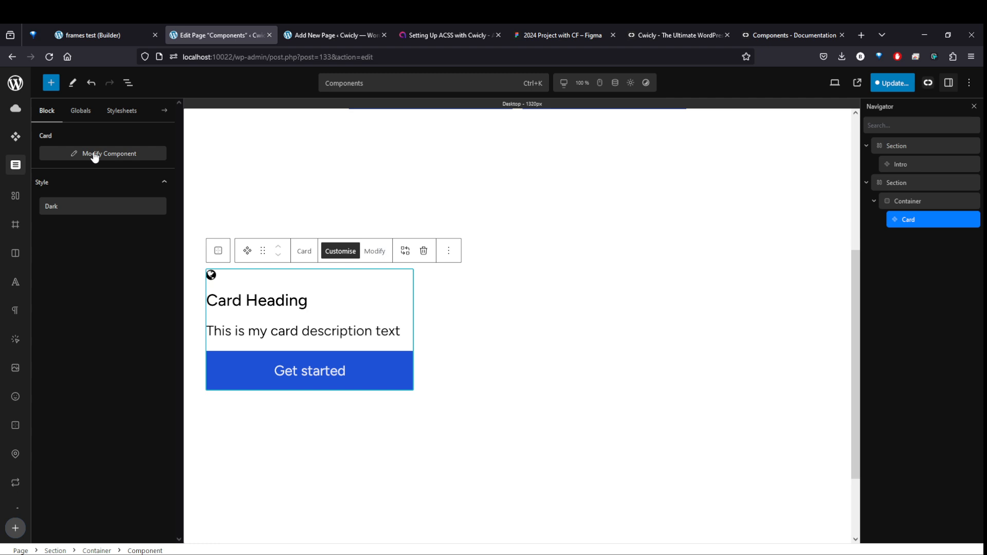
{"action": "scroll", "coordinate": [456, 320], "scroll_direction": "up", "scroll_amount": 5}
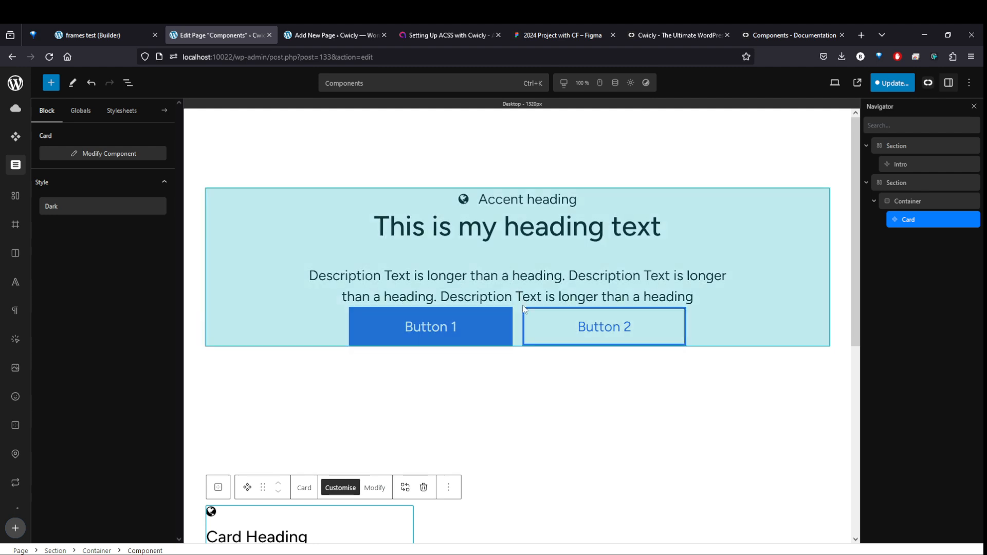
{"action": "left_click", "coordinate": [498, 209]}
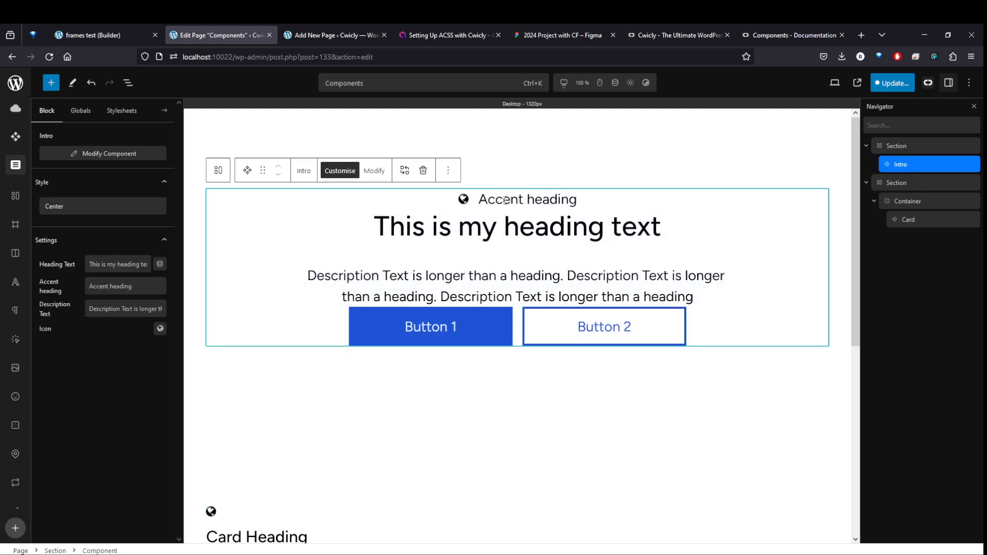